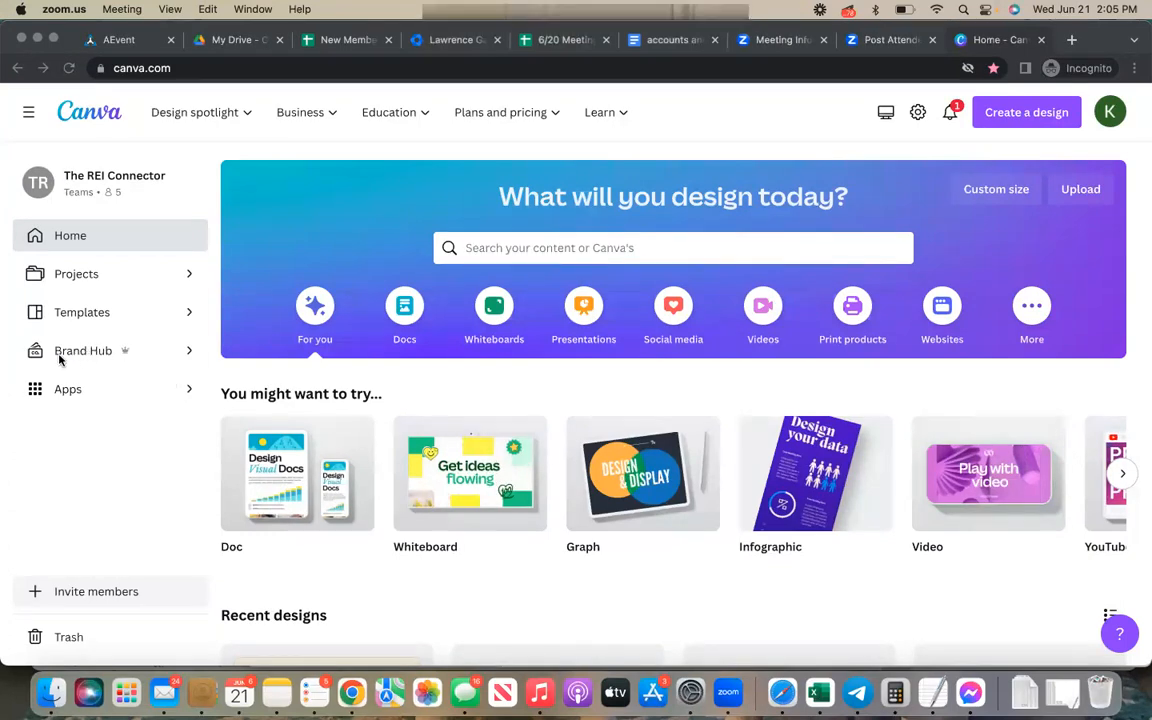
Open the US Real Estate Relief brand kit from the Brand Hub
click(92, 355)
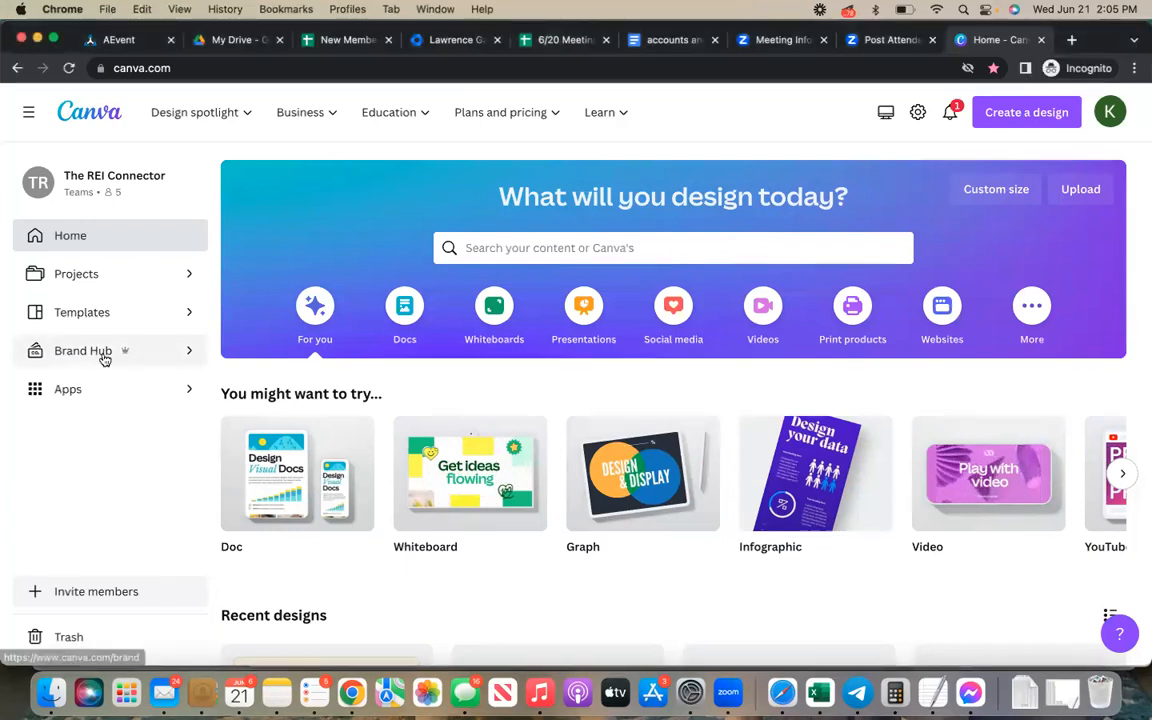
click(102, 357)
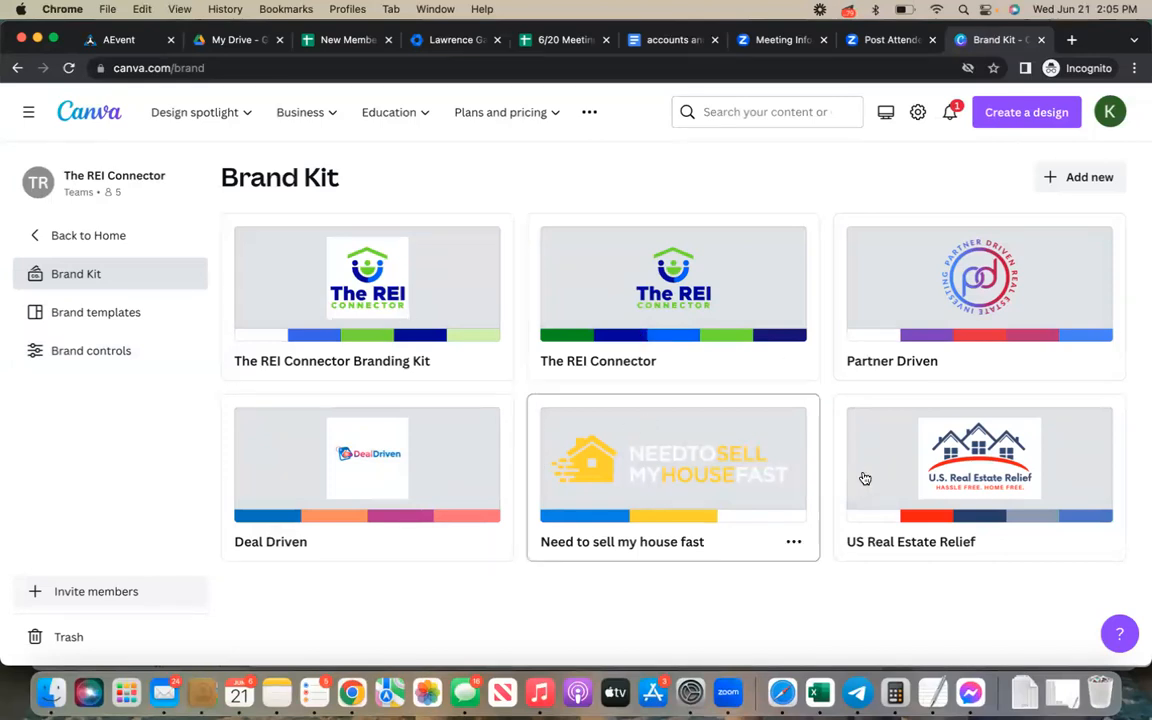
click(968, 500)
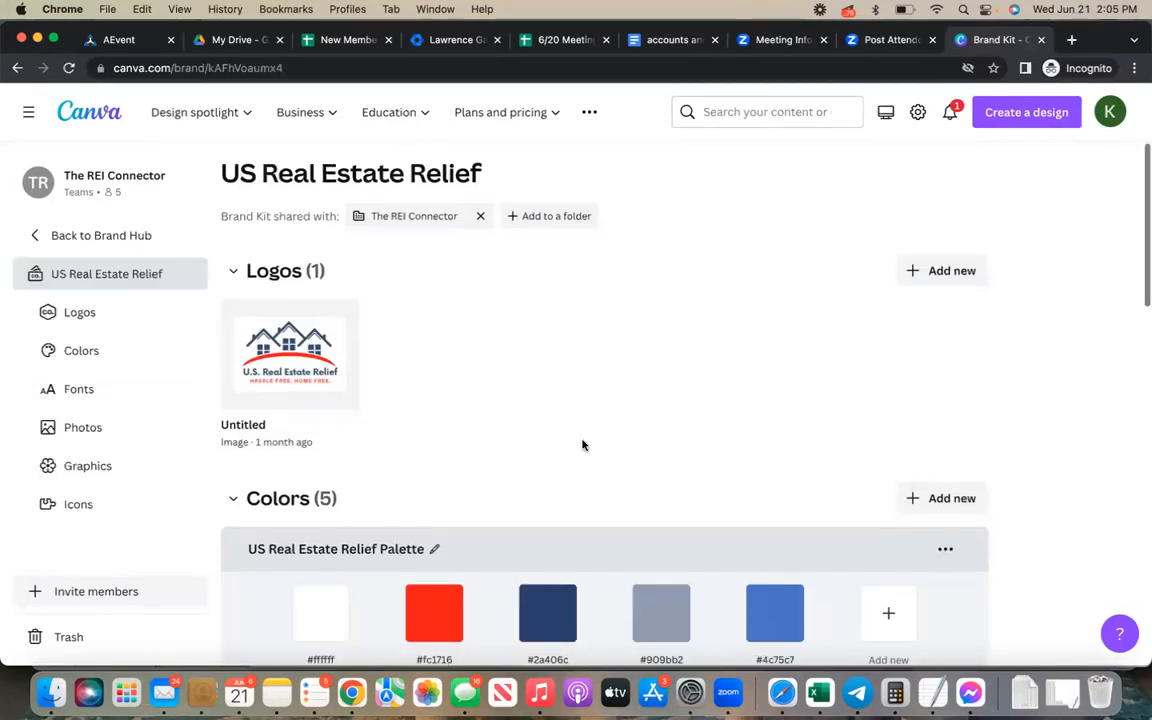
Examine the brand kit's logo, color palette, font styles, photos and graphics sections
scroll(583, 445, down, 3)
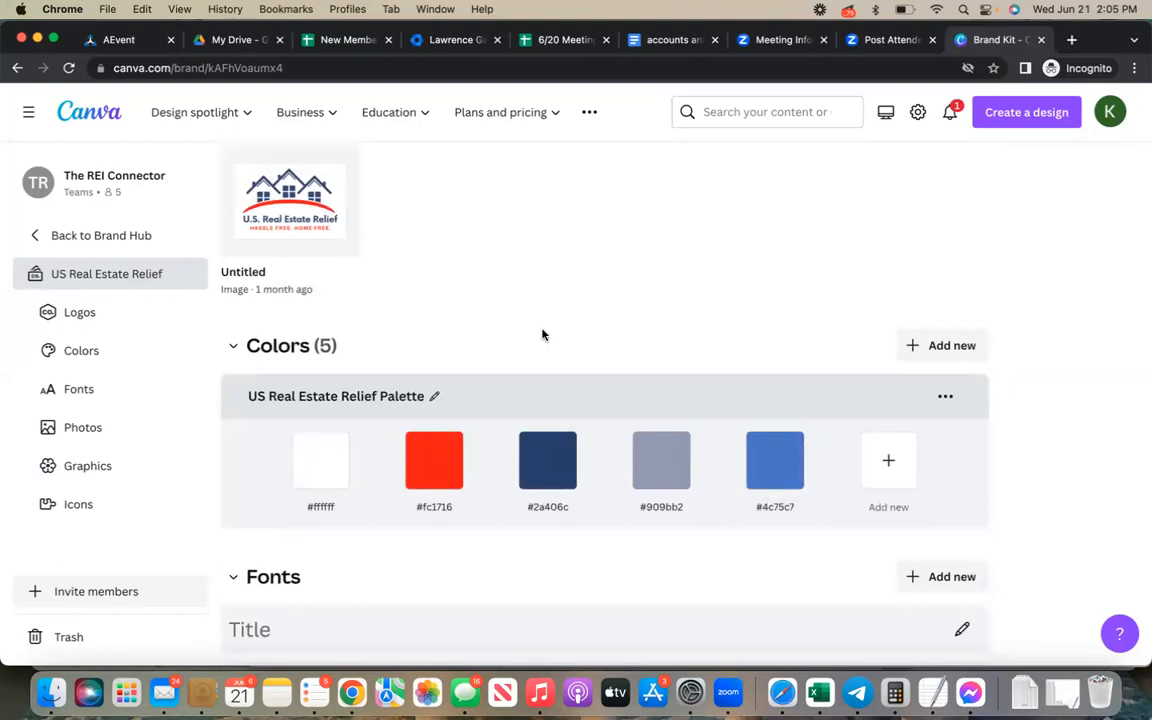
scroll(542, 334, down, 2)
scroll(542, 334, down, 2)
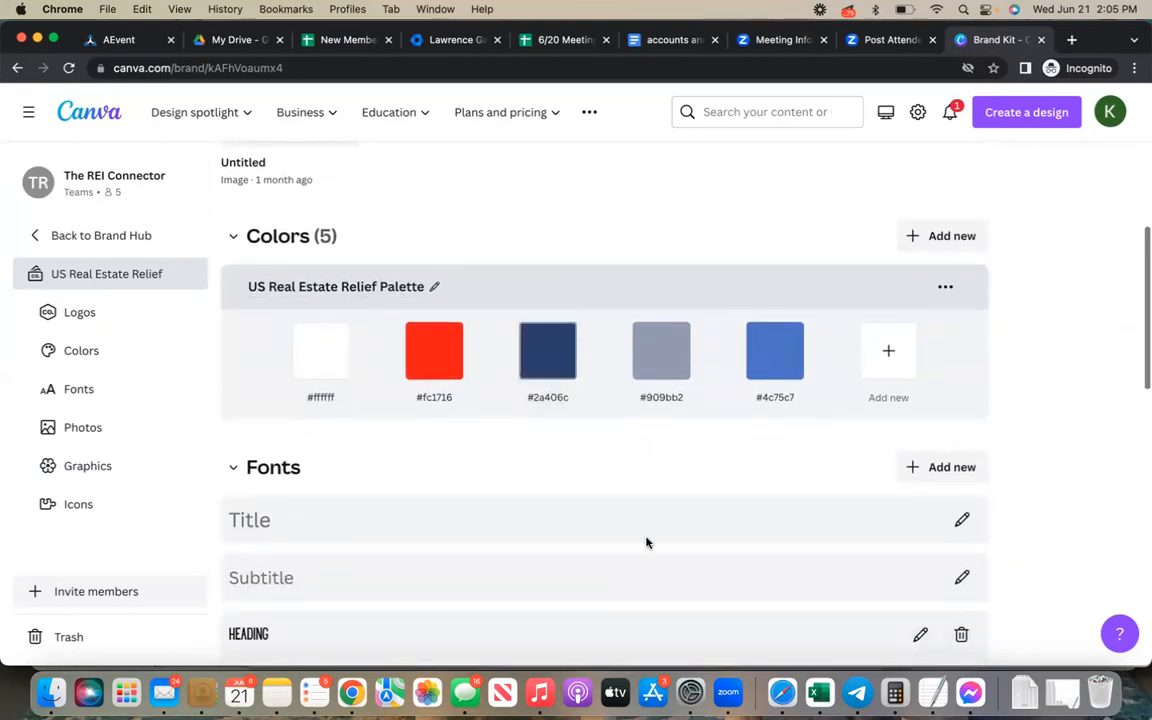
scroll(650, 543, down, 3)
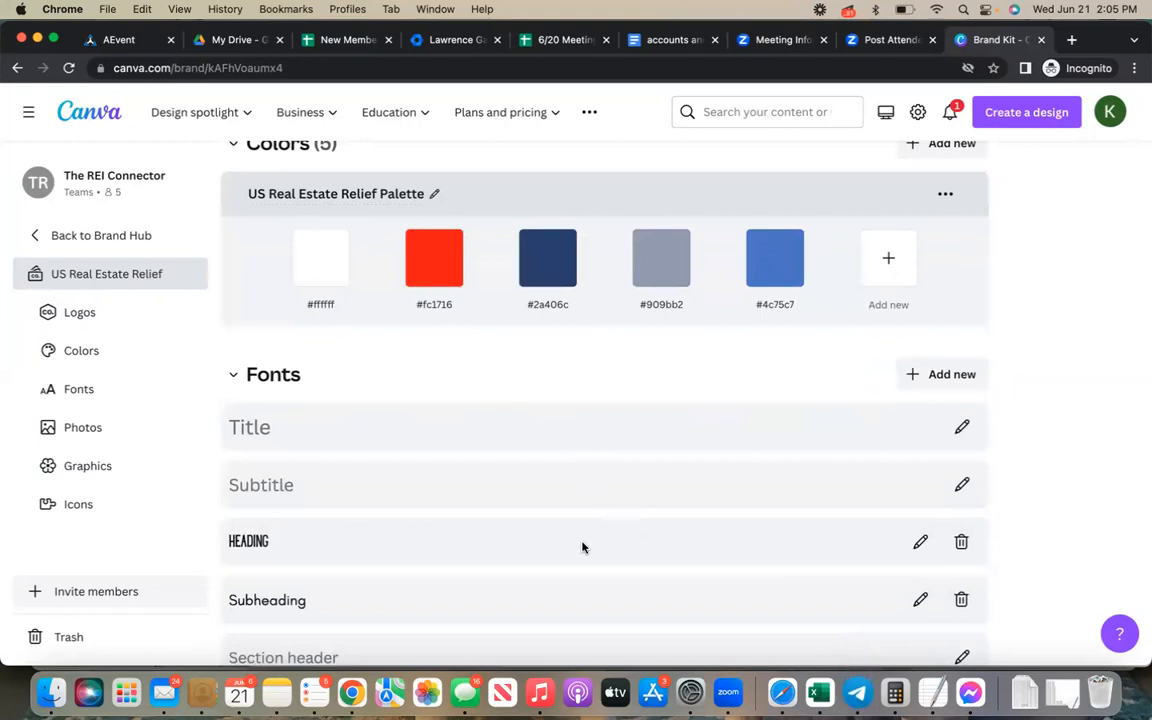
scroll(583, 547, down, 2)
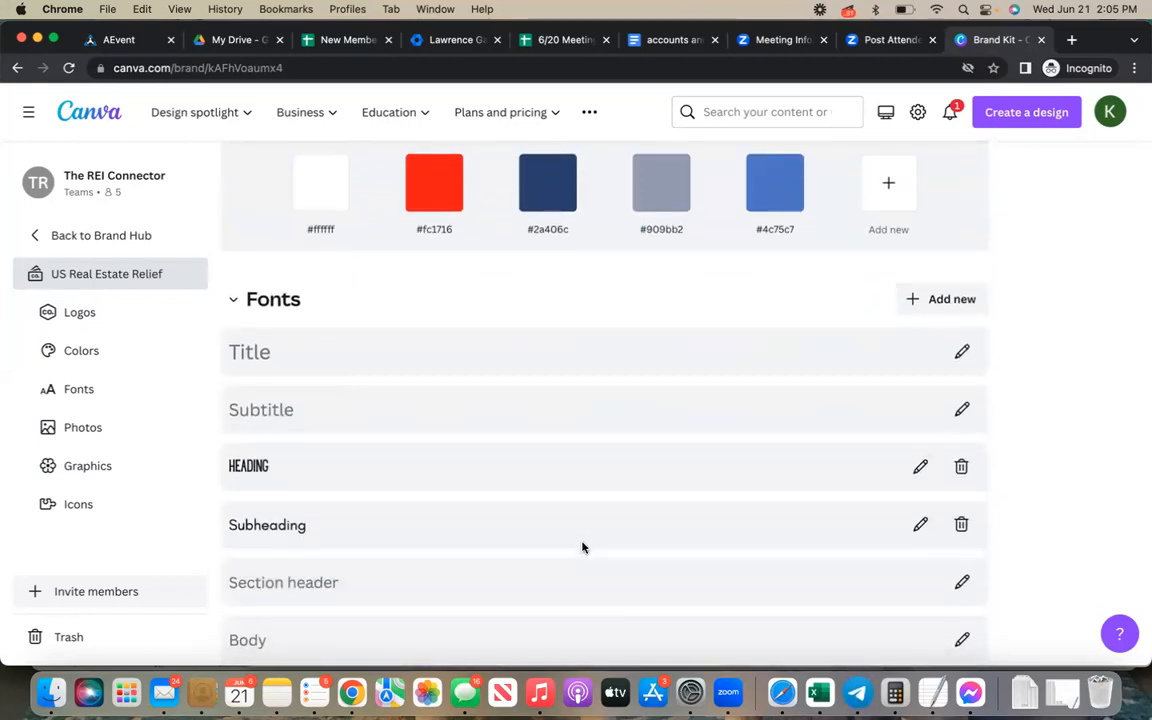
scroll(583, 547, down, 8)
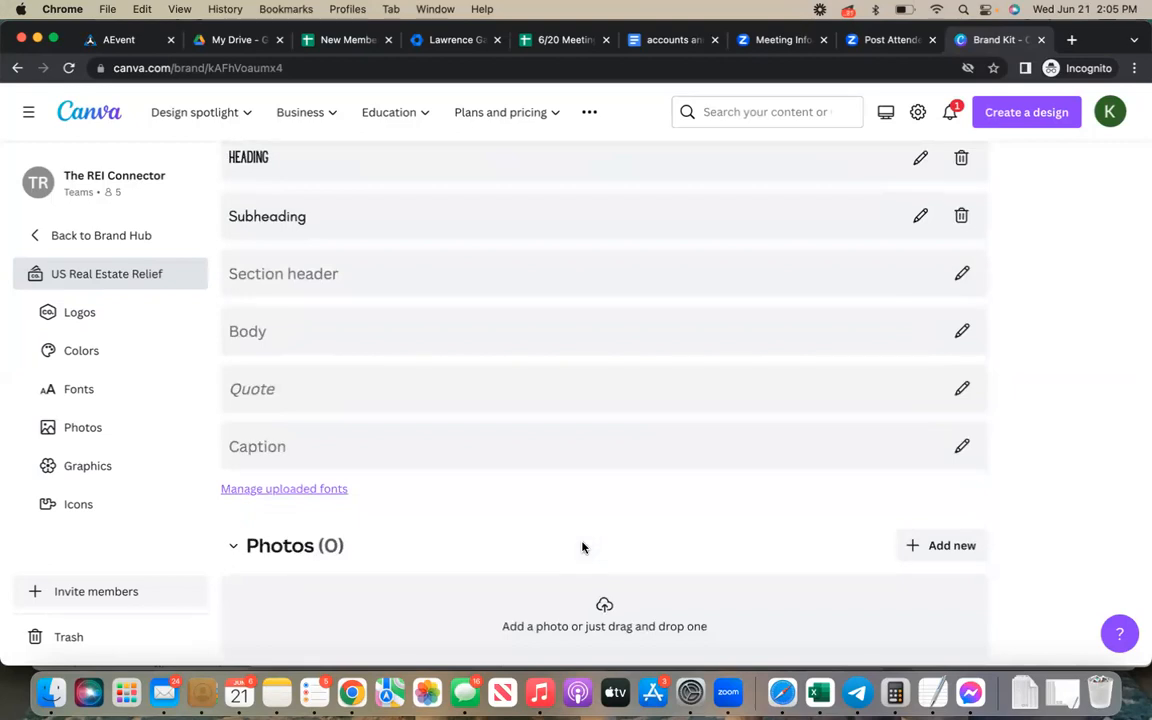
scroll(583, 547, down, 3)
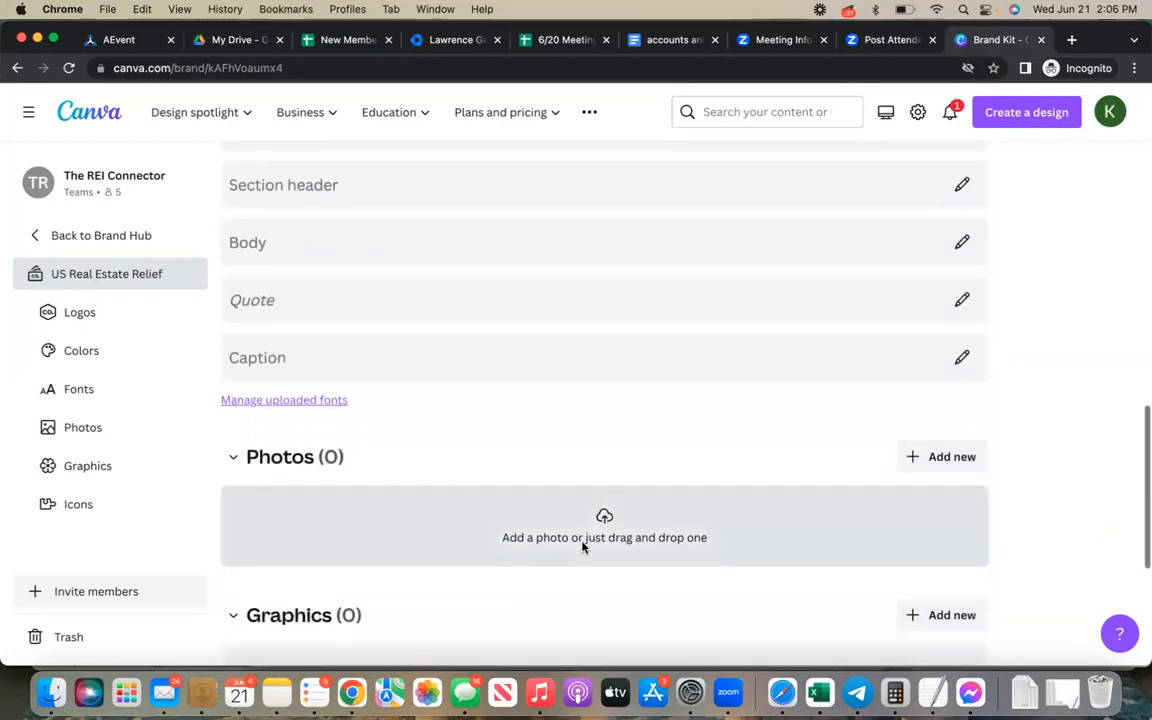
scroll(583, 547, down, 1)
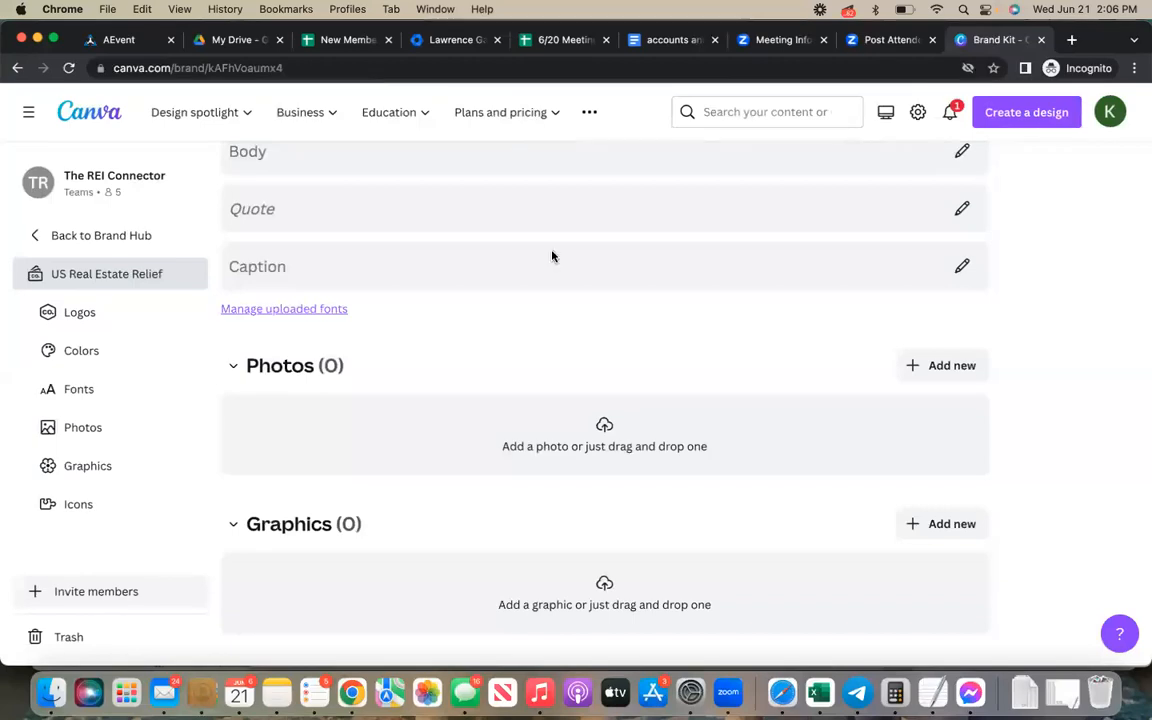
scroll(253, 316, up, 2)
Return to the home page, search templates for "fac" and open the suggested Facebook Ad category
click(72, 237)
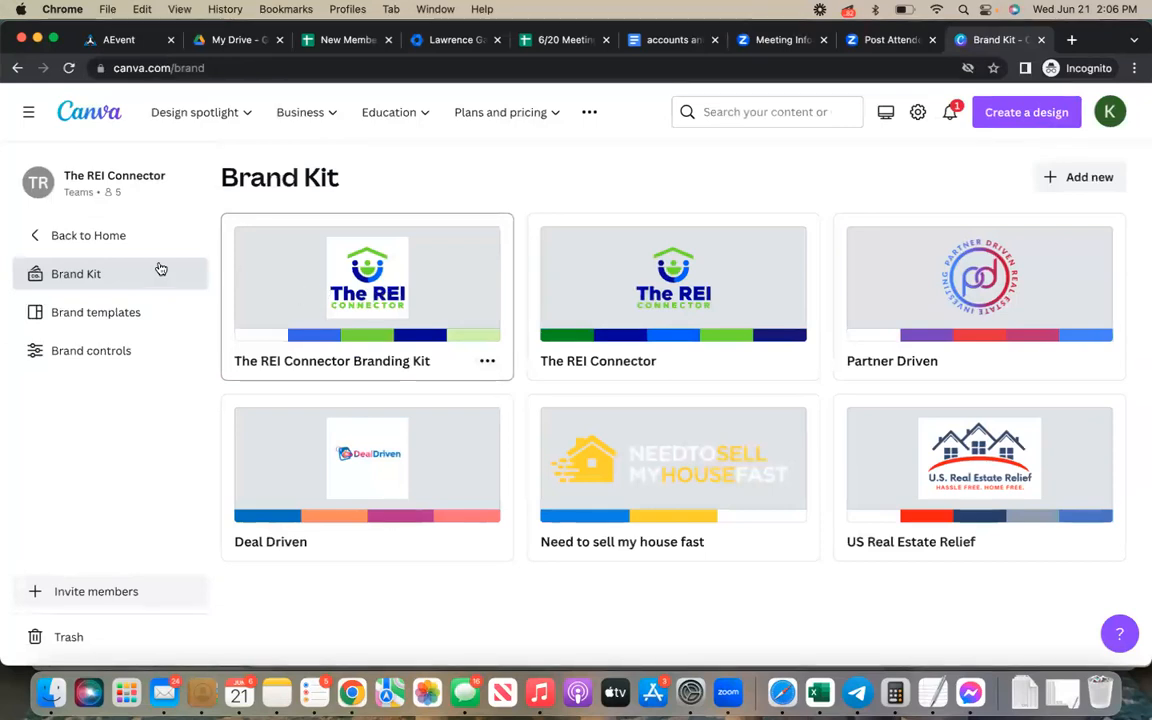
click(100, 246)
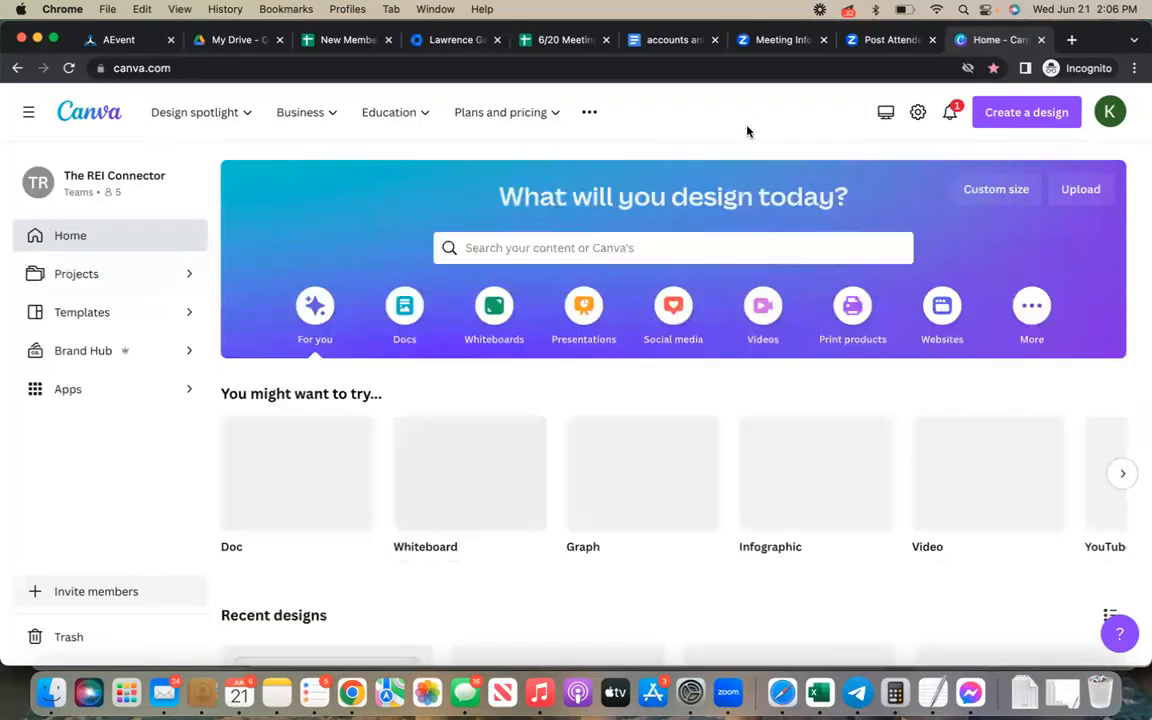
click(577, 248)
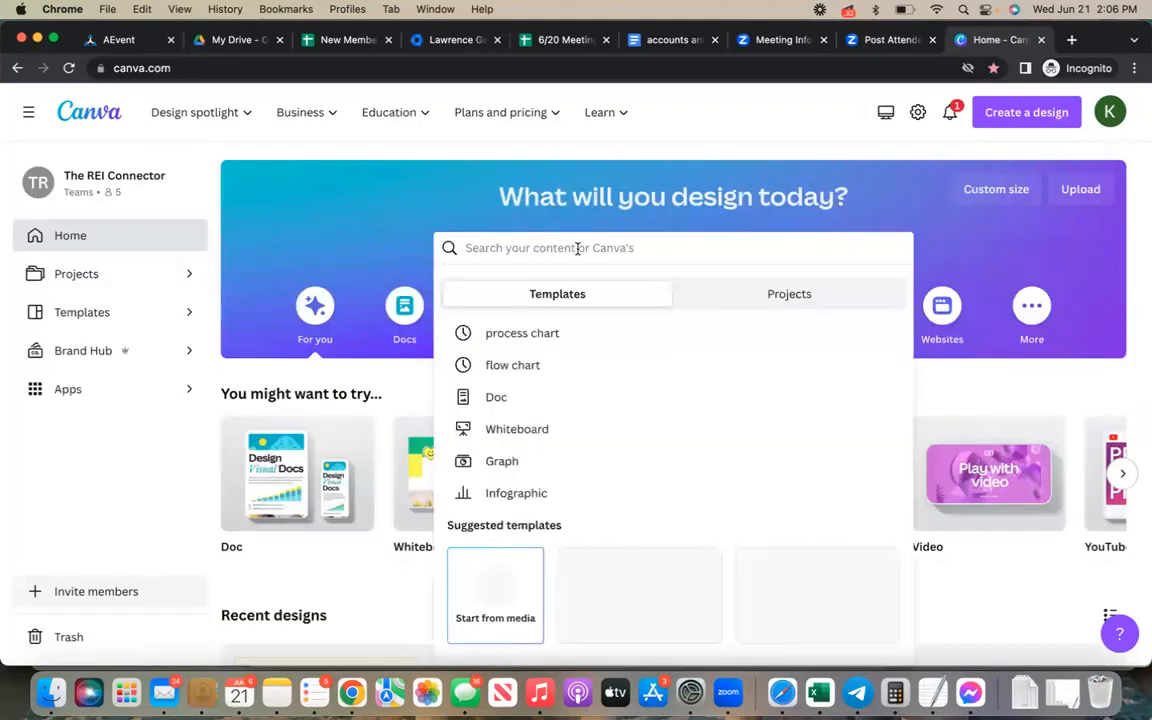
text(fac)
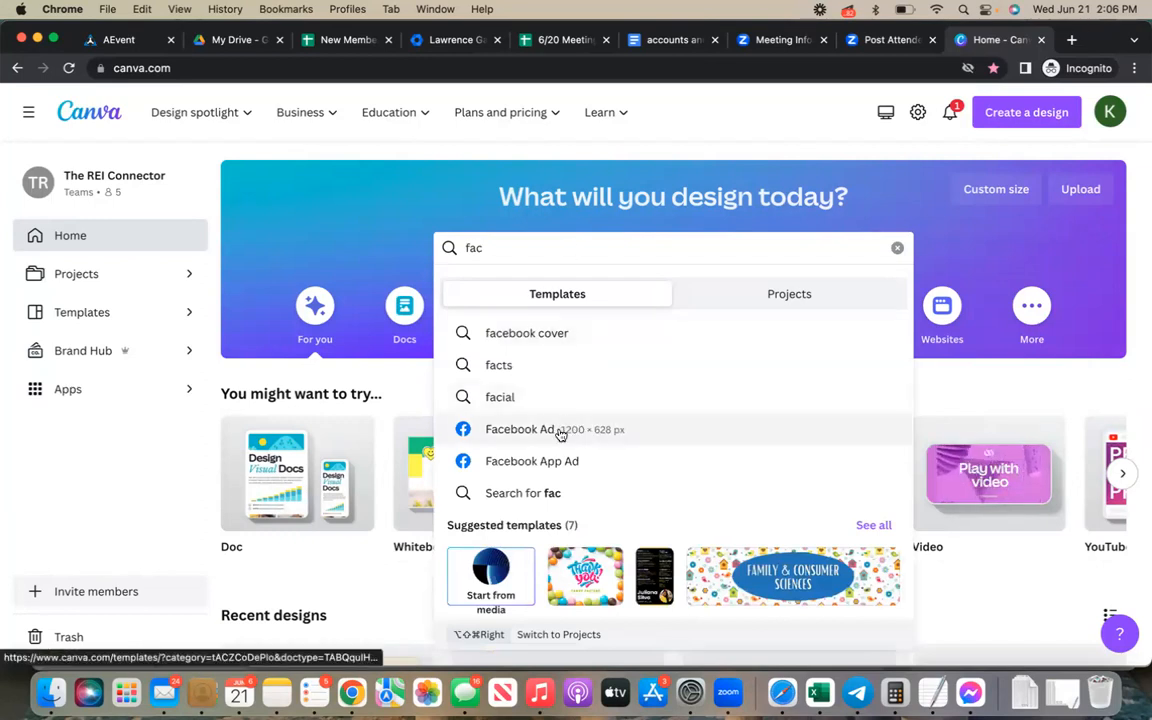
click(535, 438)
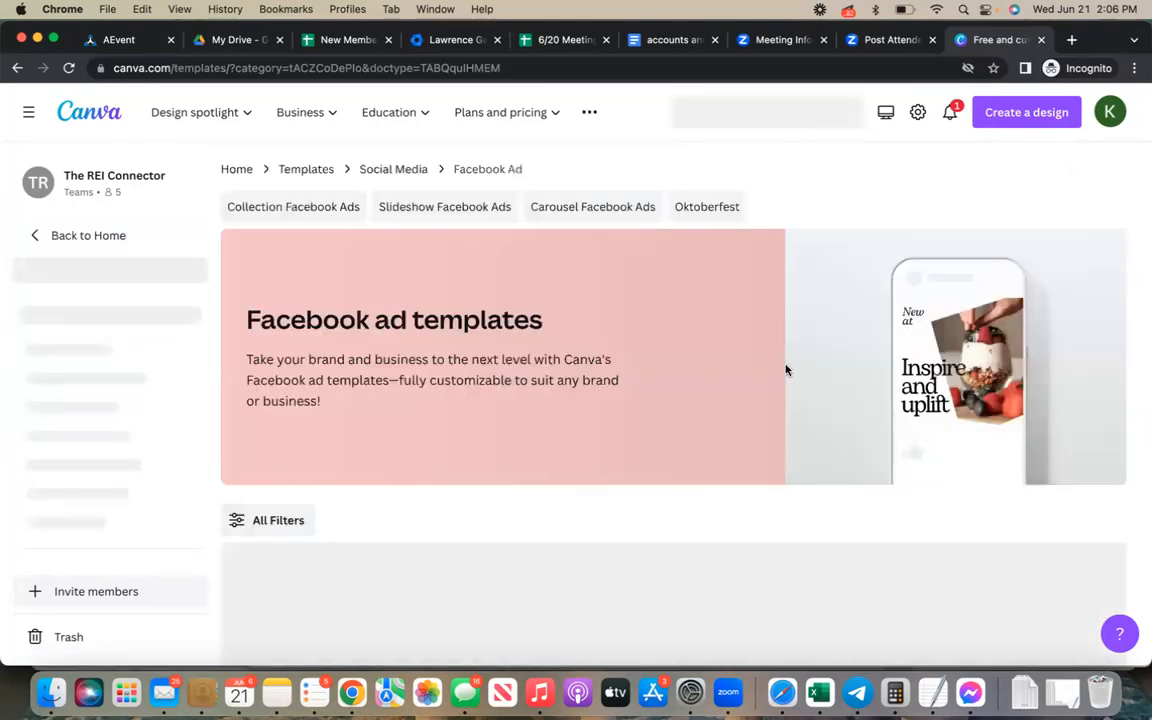
Choose the Navy White Orange Modern Minimalist Business Webinar Promo Facebook Ad template and open it for customization
scroll(693, 517, down, 3)
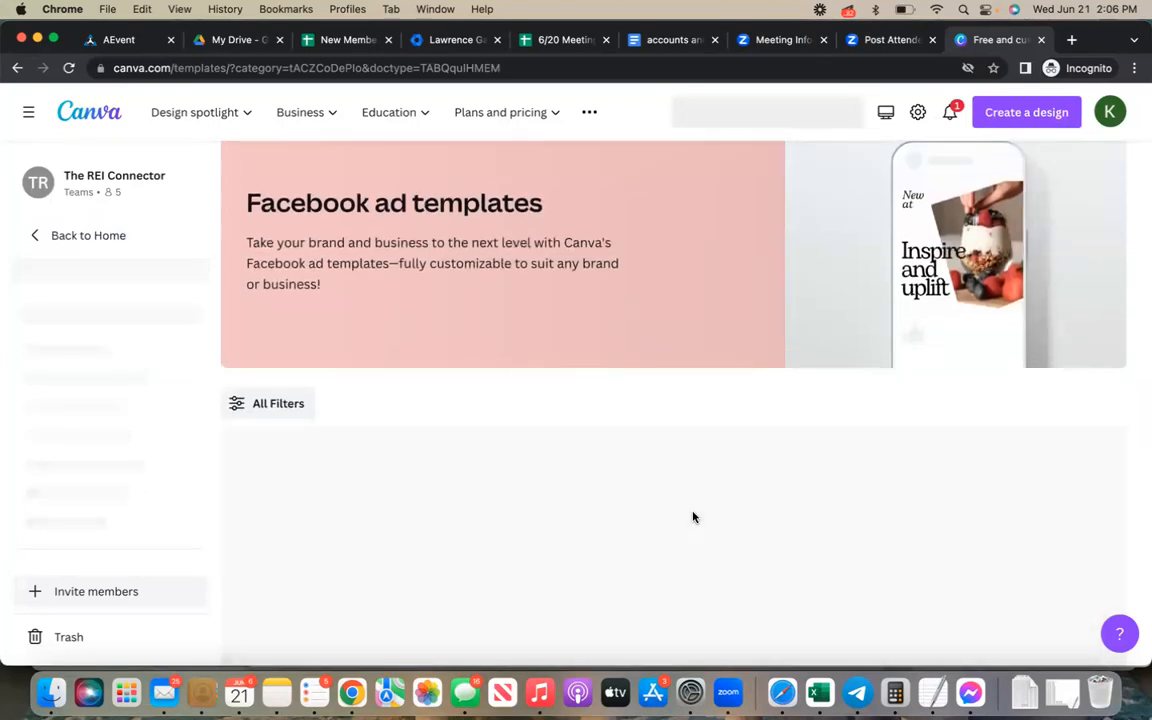
scroll(690, 378, down, 2)
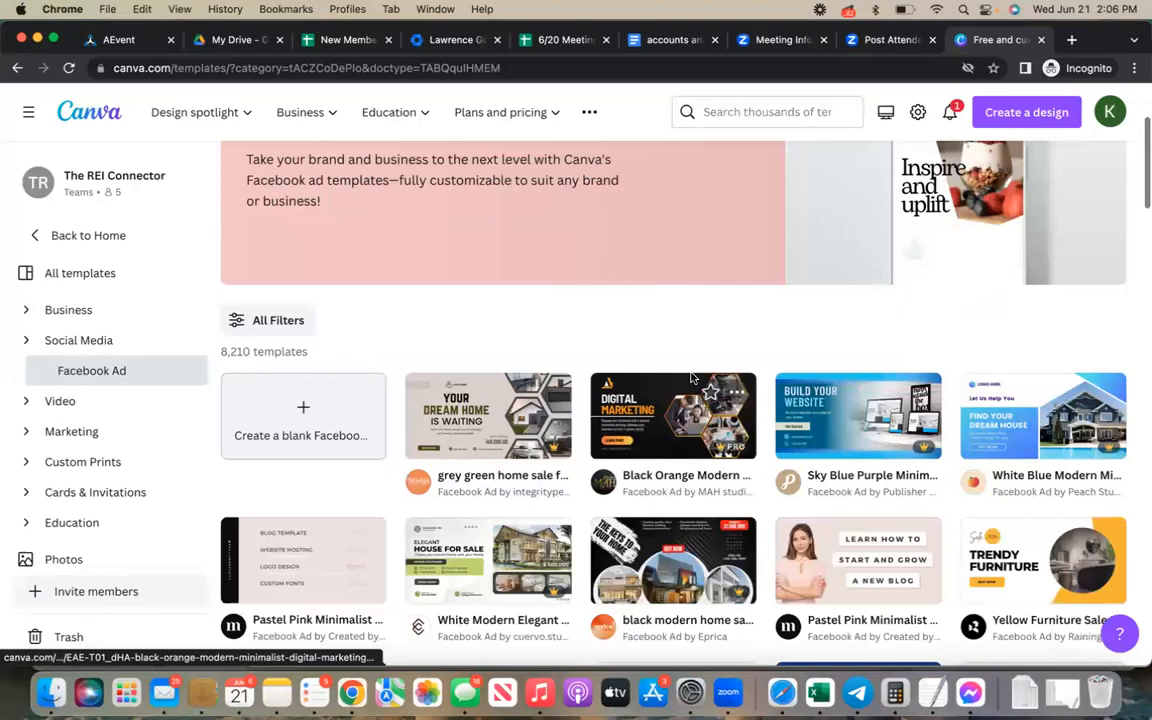
scroll(690, 378, down, 3)
scroll(690, 376, down, 3)
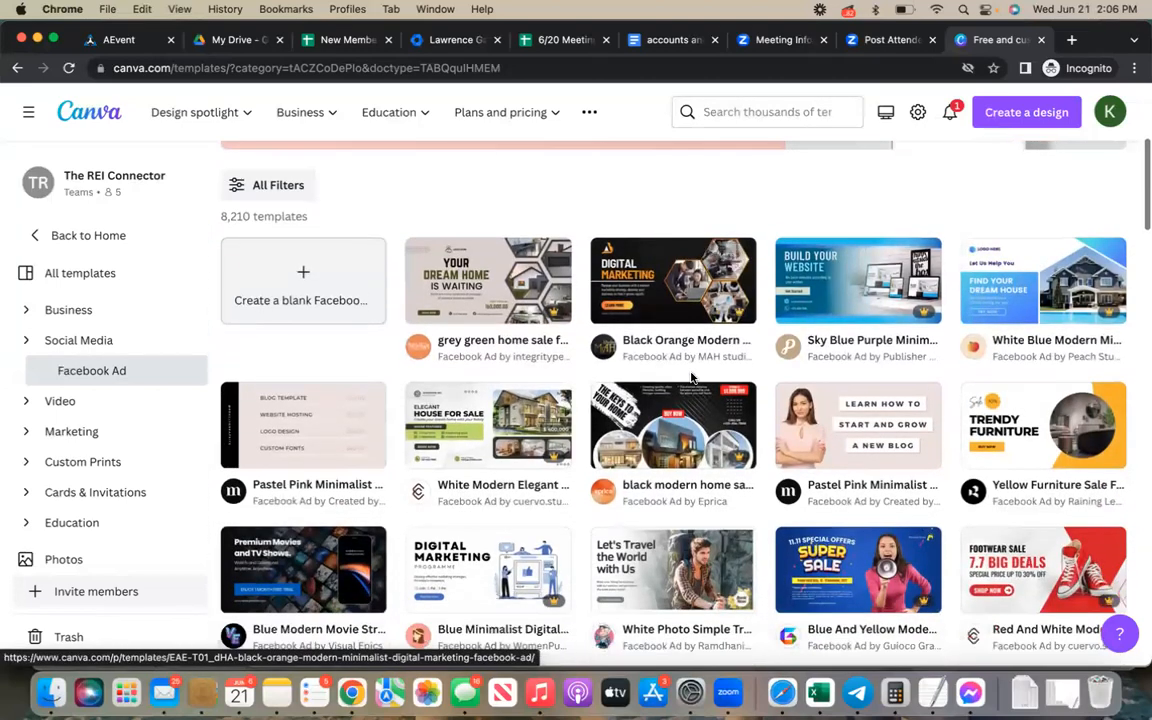
scroll(690, 376, down, 7)
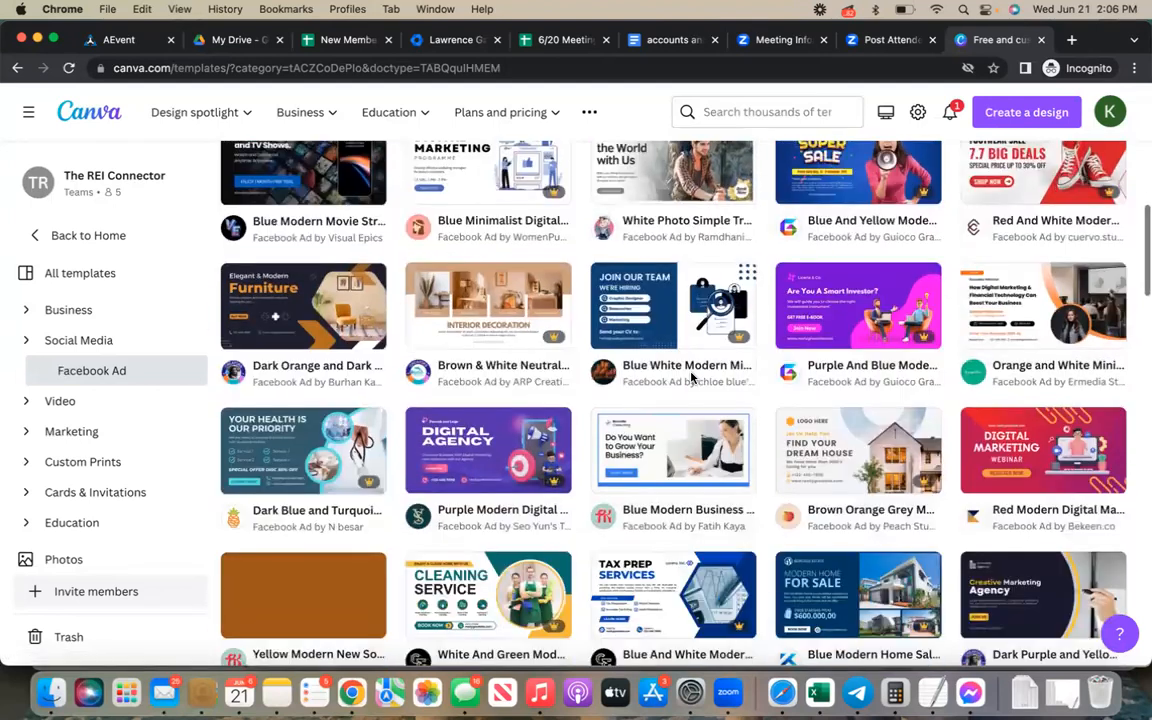
scroll(690, 376, down, 5)
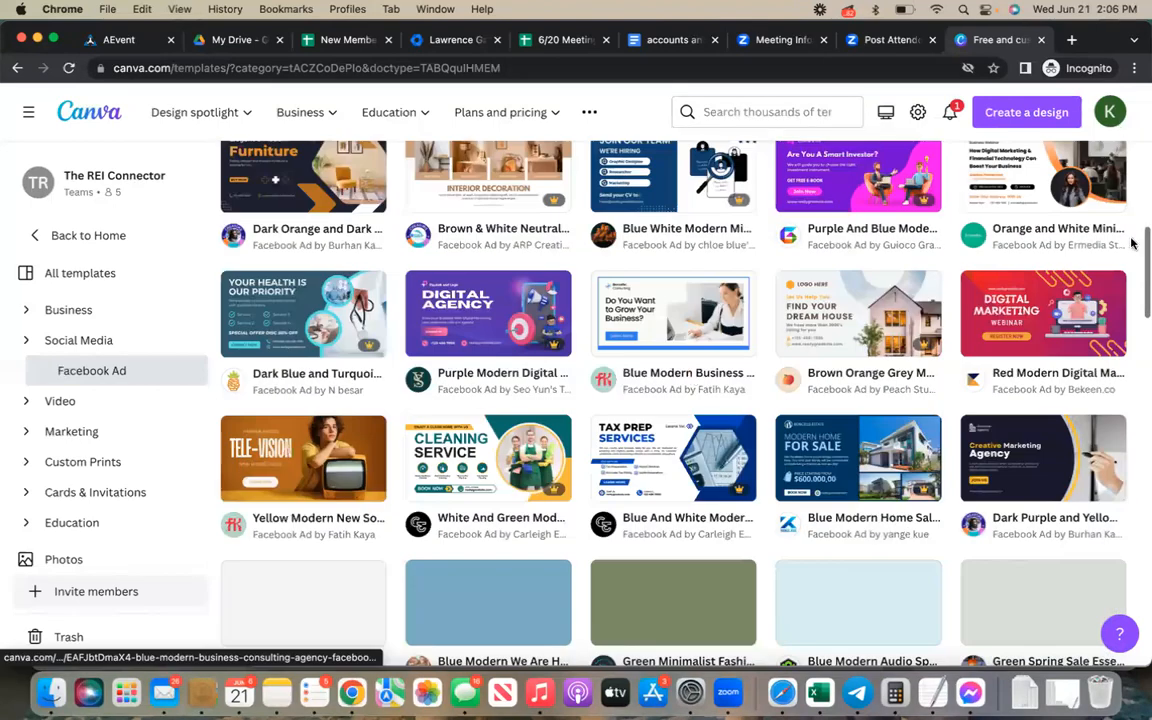
scroll(669, 490, down, 14)
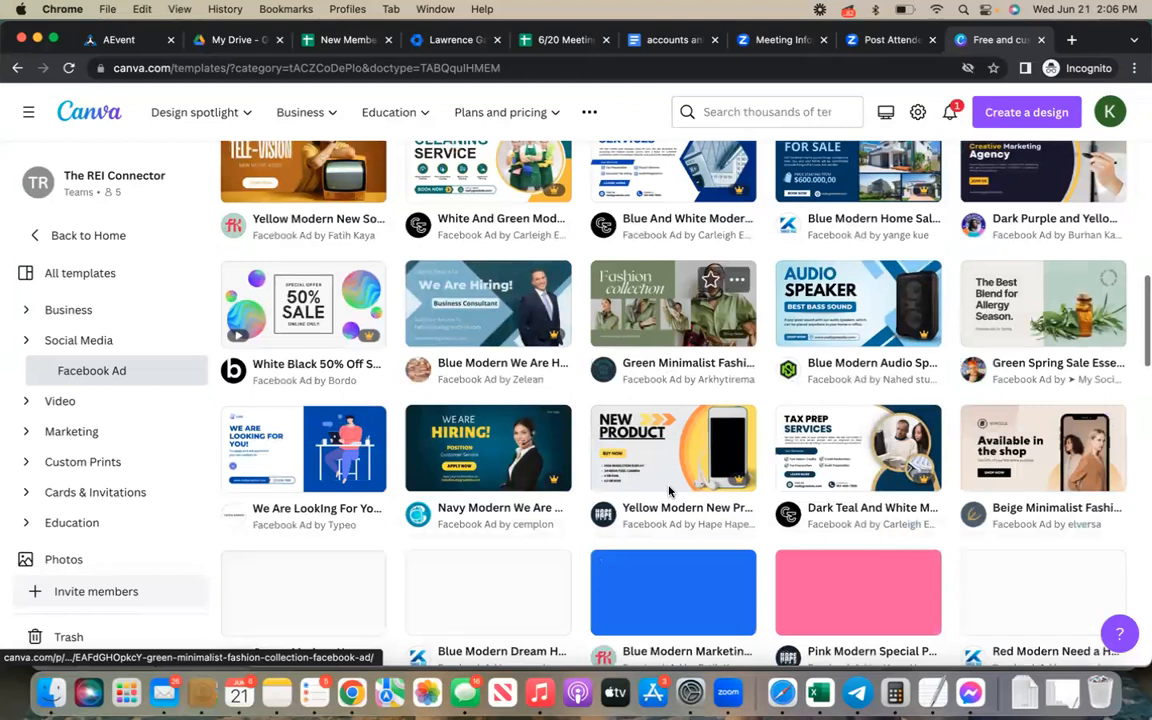
scroll(669, 490, down, 20)
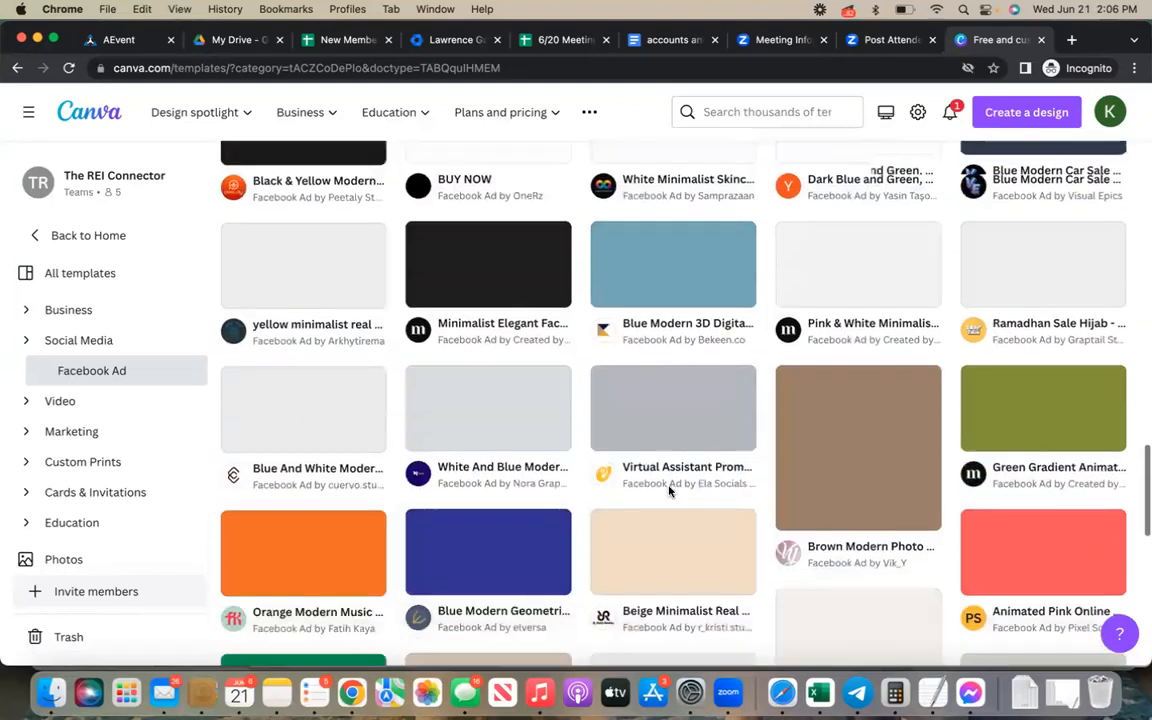
scroll(666, 530, down, 1)
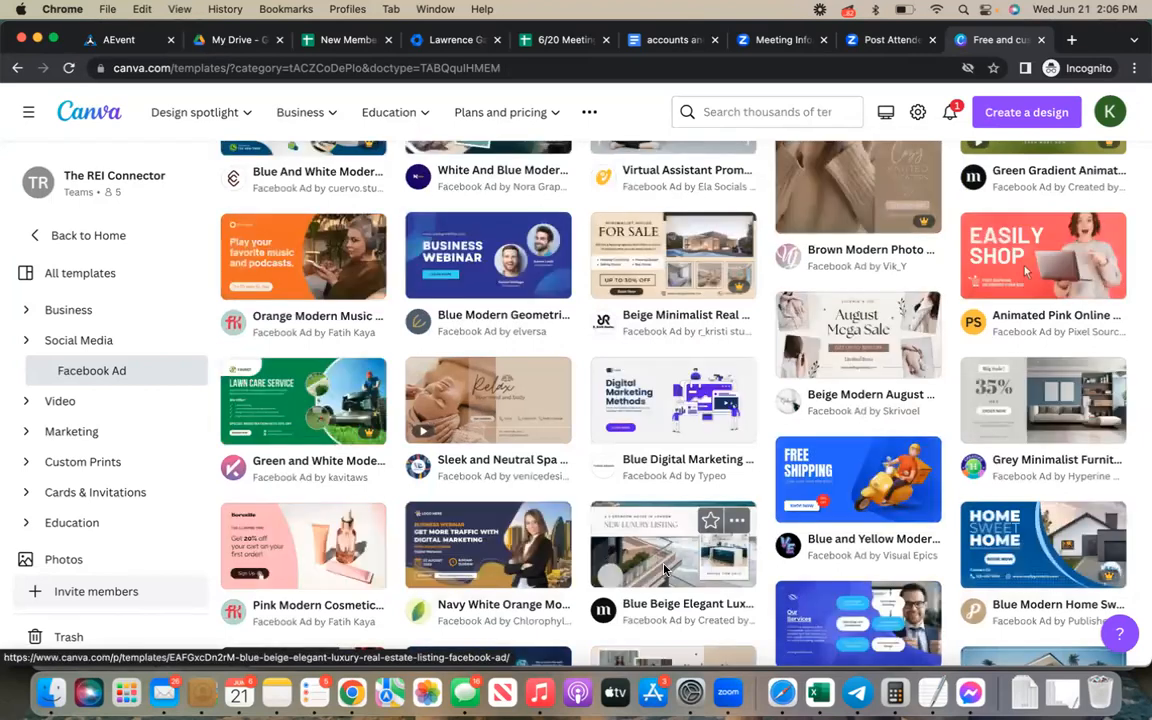
click(481, 568)
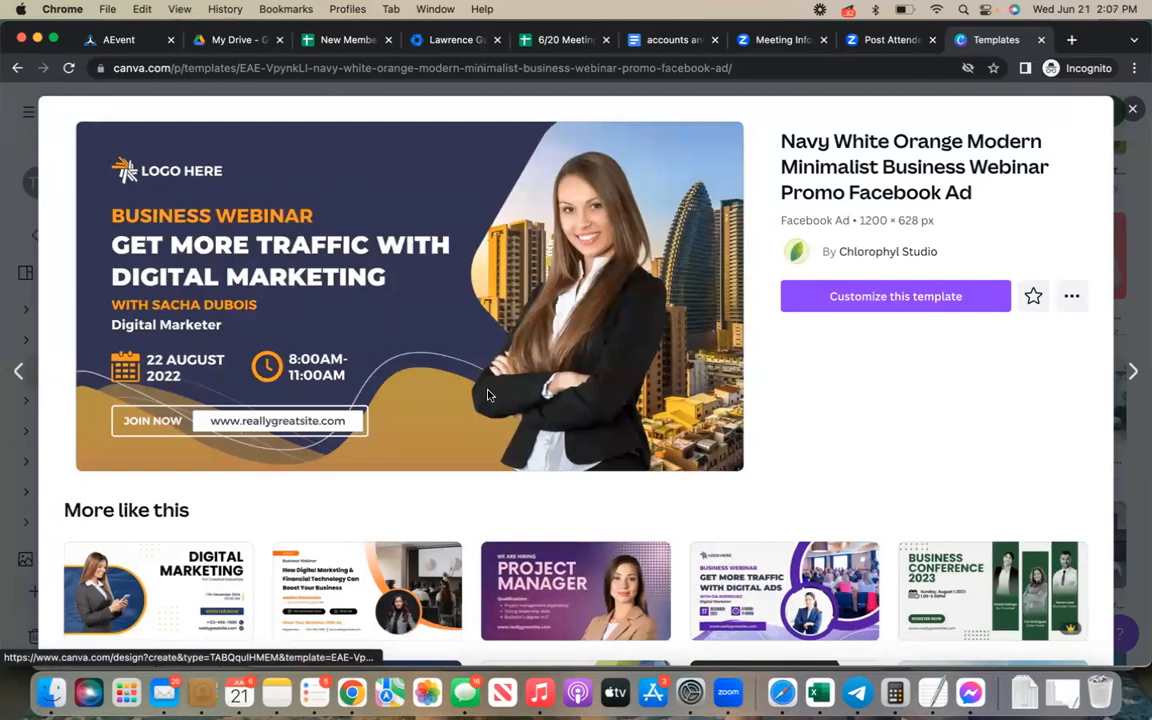
click(813, 307)
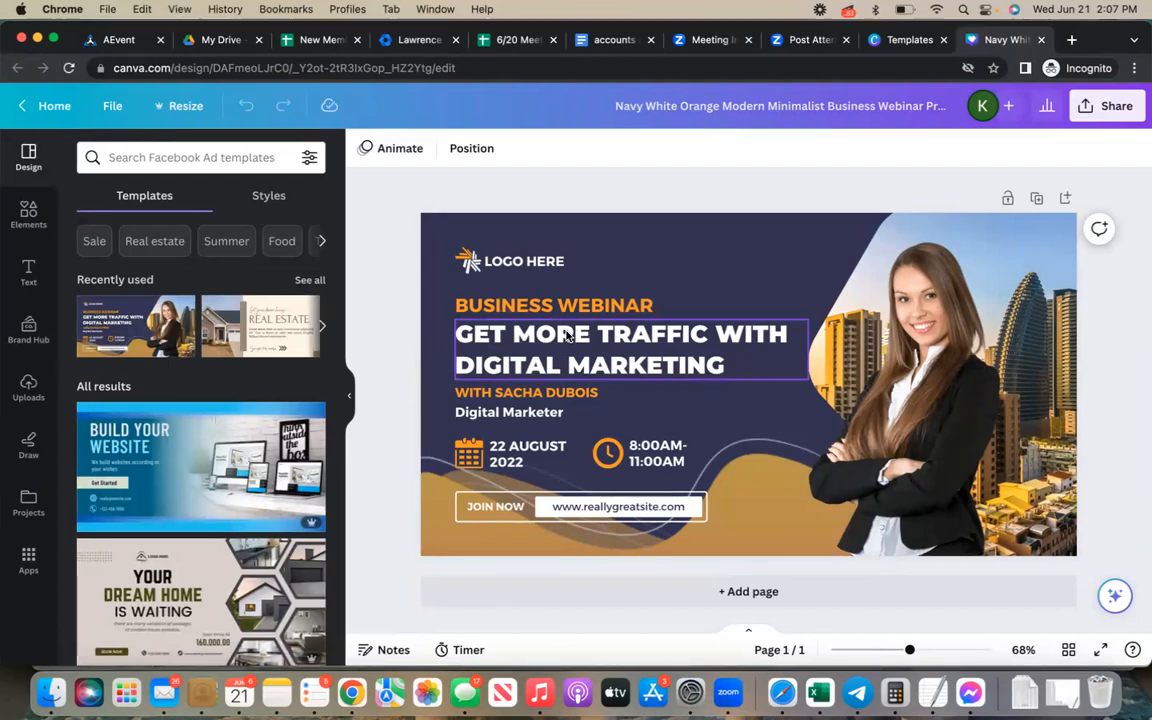
Apply the REI Connector brand colors to the ad and shuffle them until the background is green
click(29, 331)
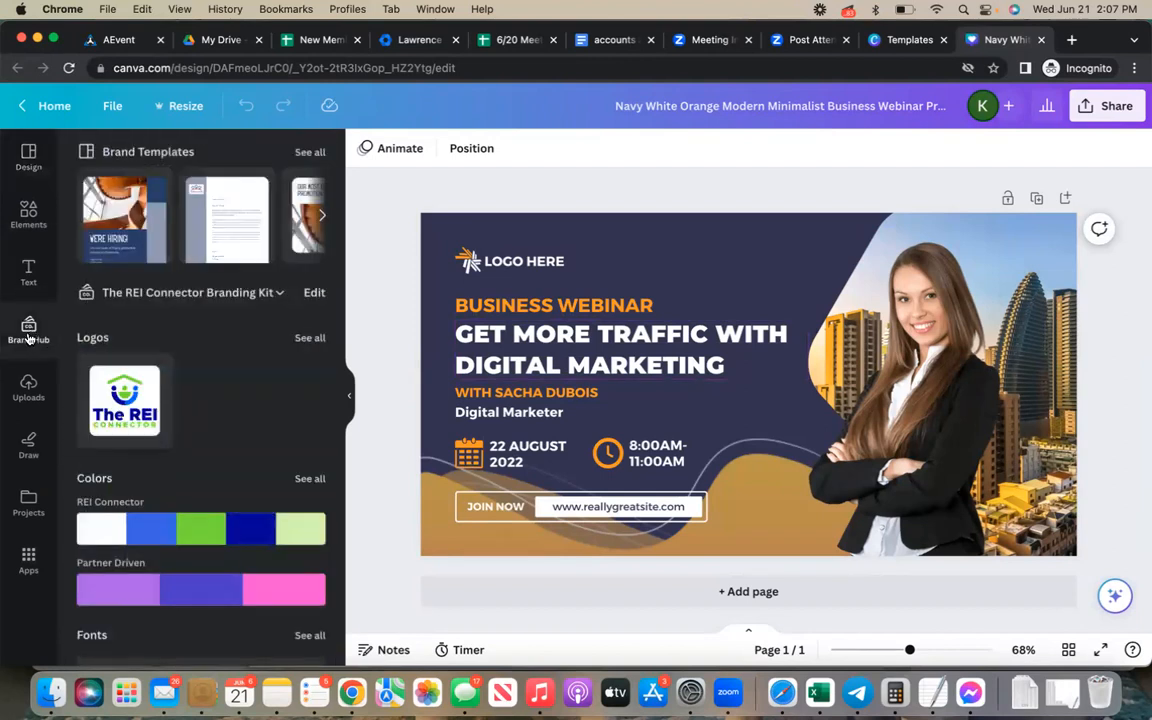
mouse_move(194, 530)
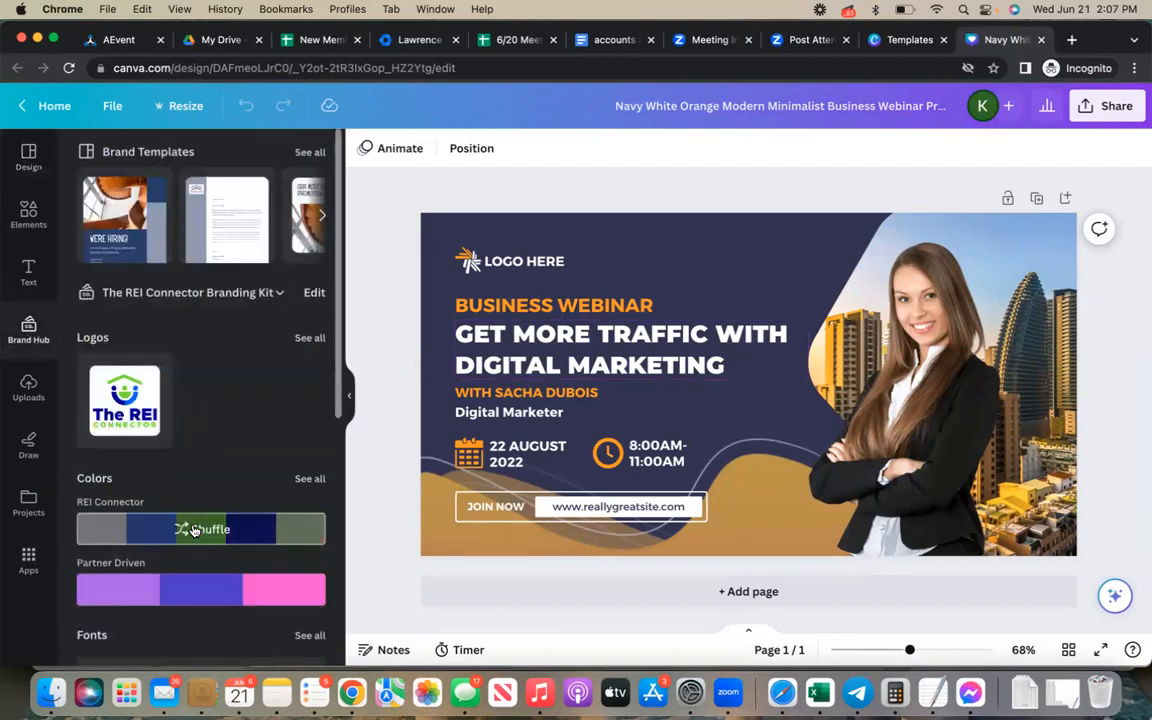
click(194, 530)
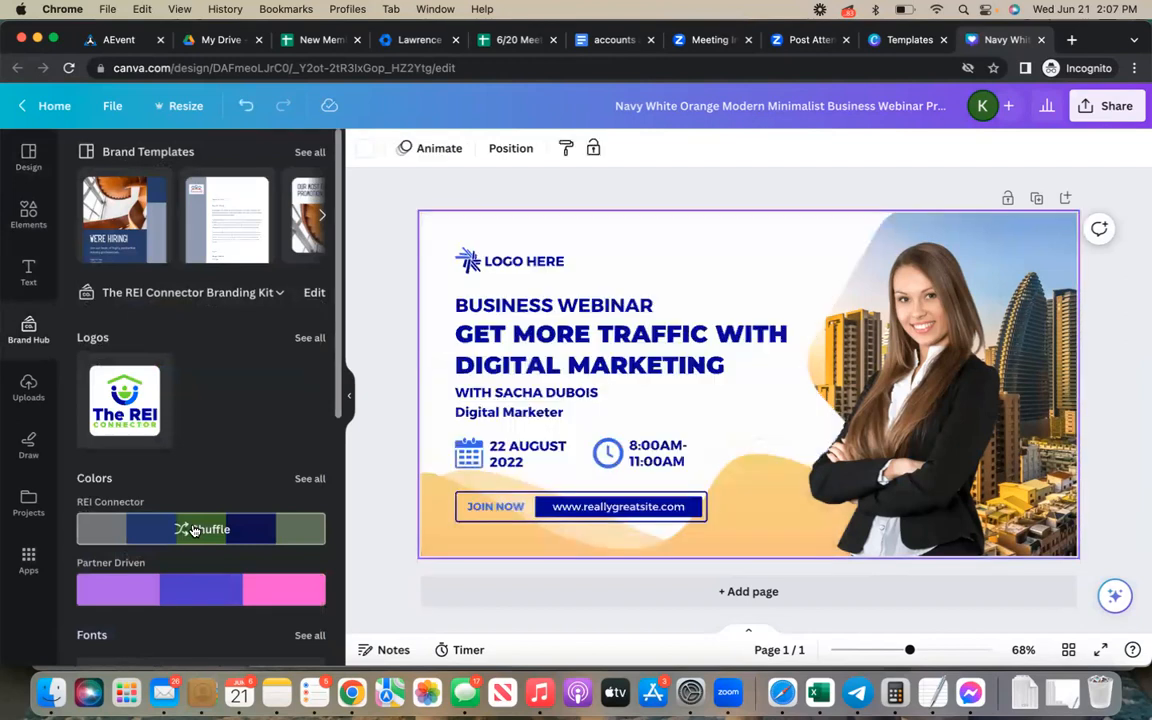
click(194, 530)
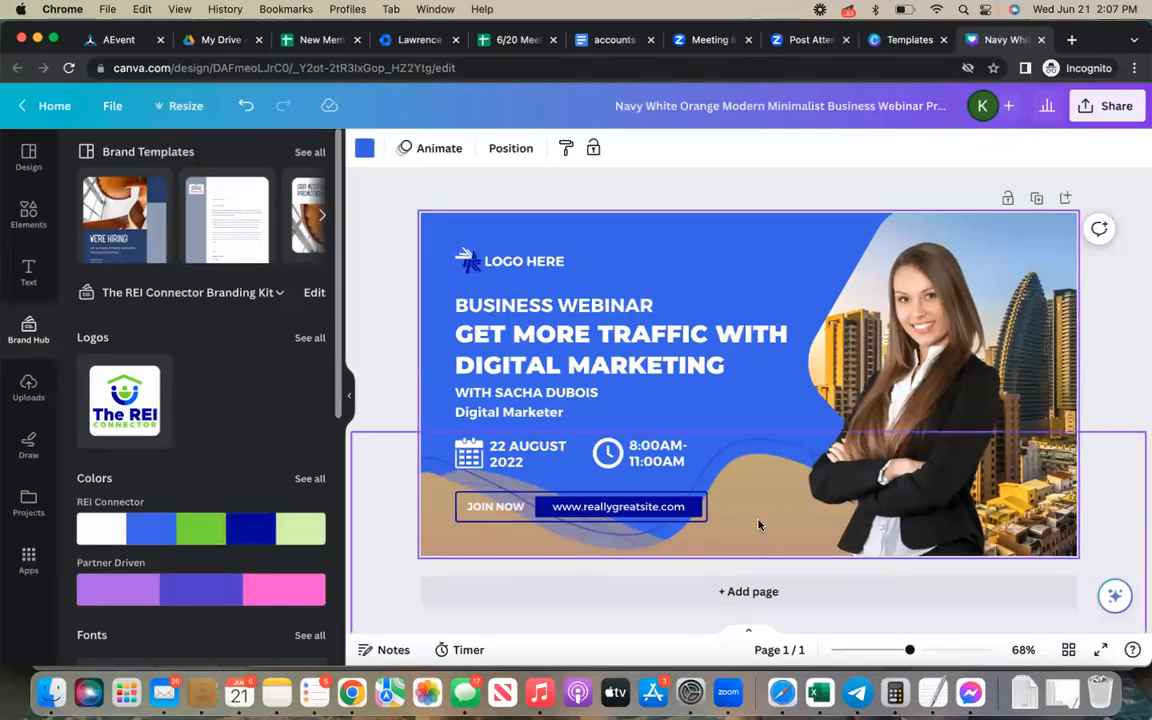
click(198, 537)
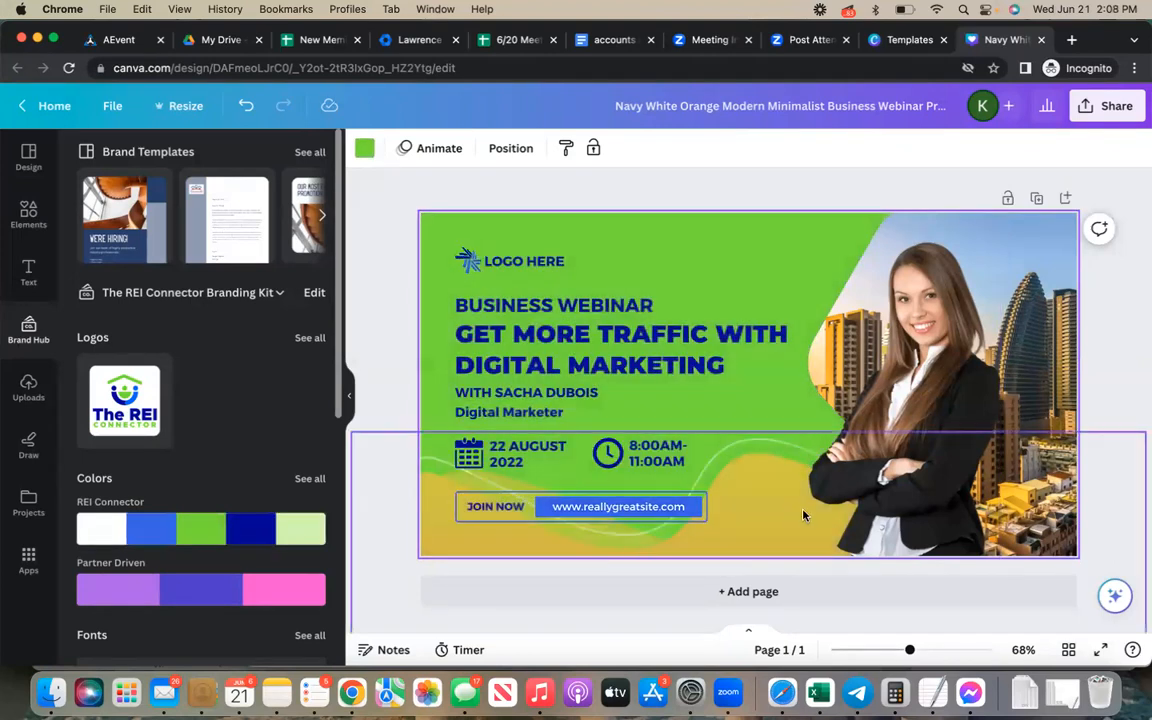
Delete the wave shape along the ad's lower edge and reshuffle the REI Connector colors to a dark blue background
click(722, 457)
key(Delete)
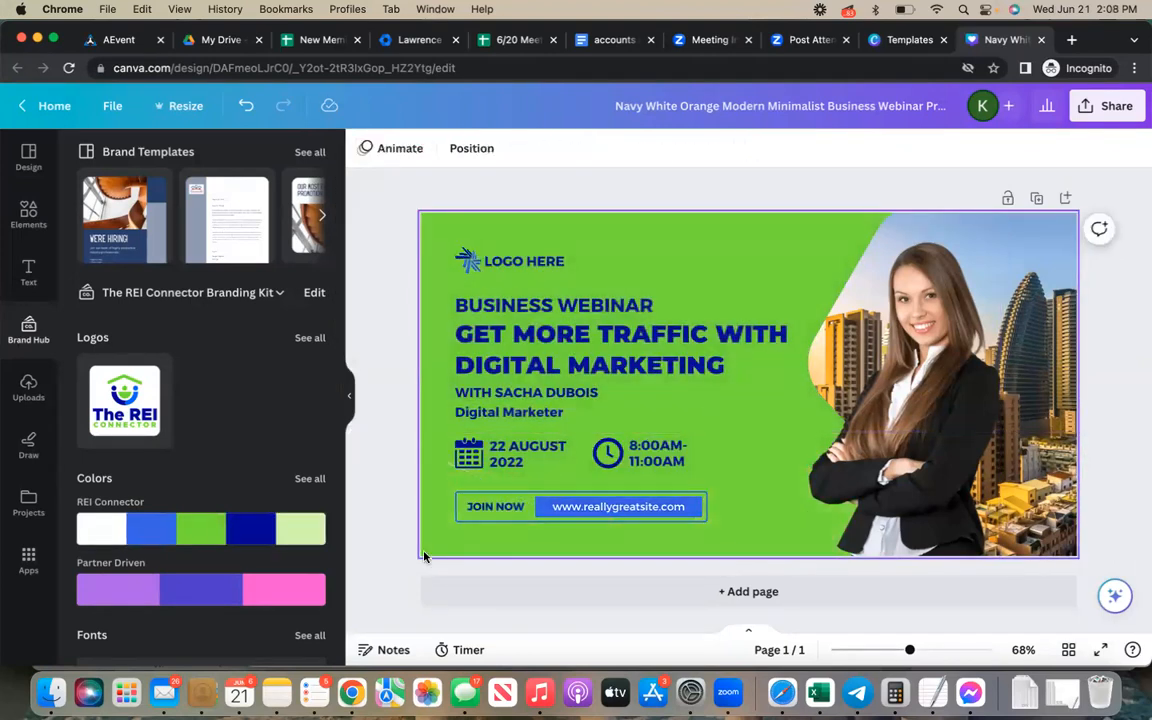
mouse_move(210, 520)
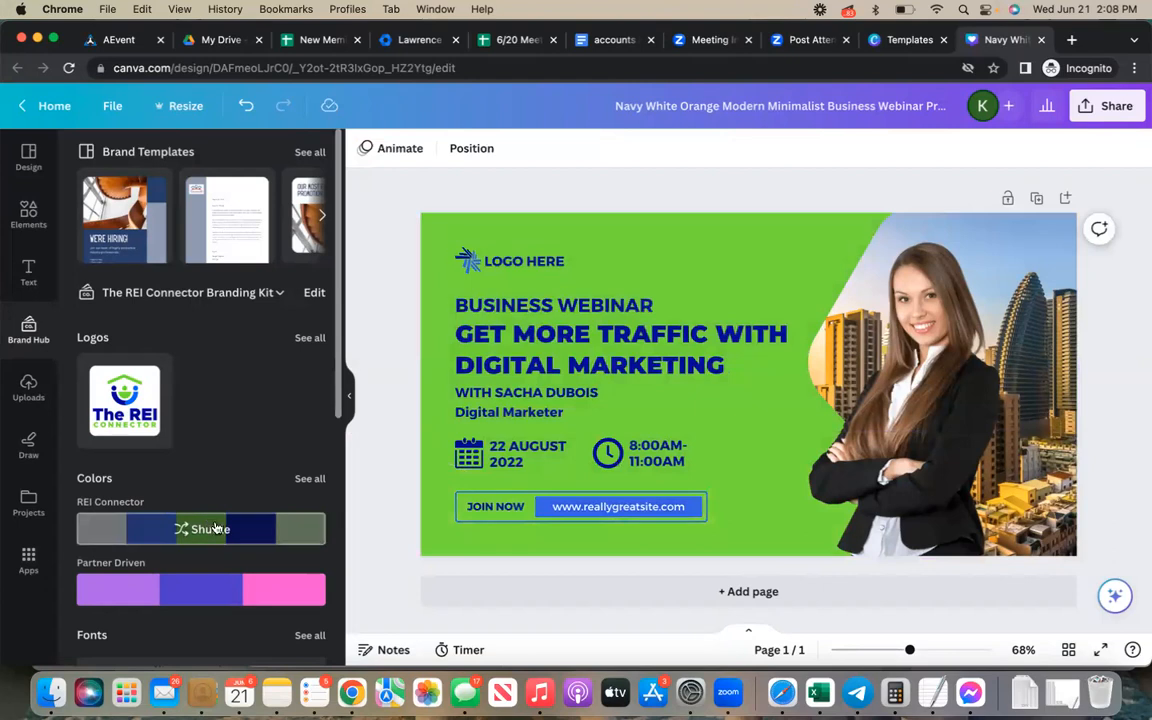
click(215, 528)
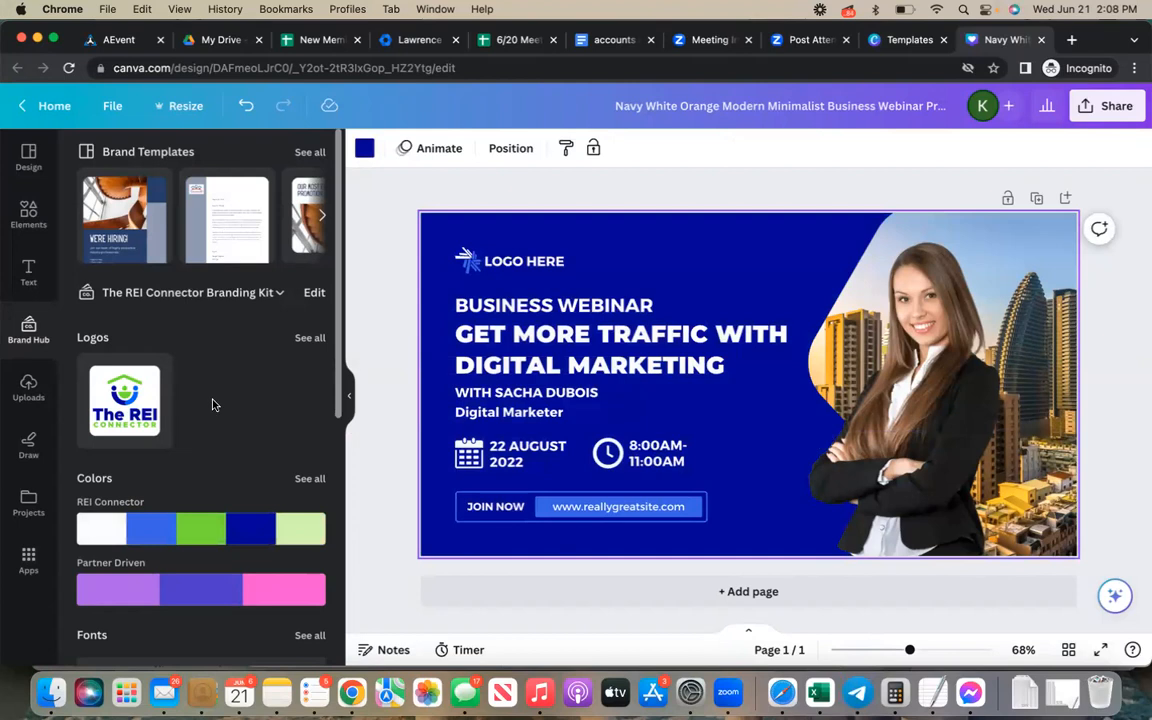
Add the brand kit photo of the man giving a thumbs-up and delete the woman's photo from the ad
scroll(211, 401, down, 3)
scroll(213, 406, down, 5)
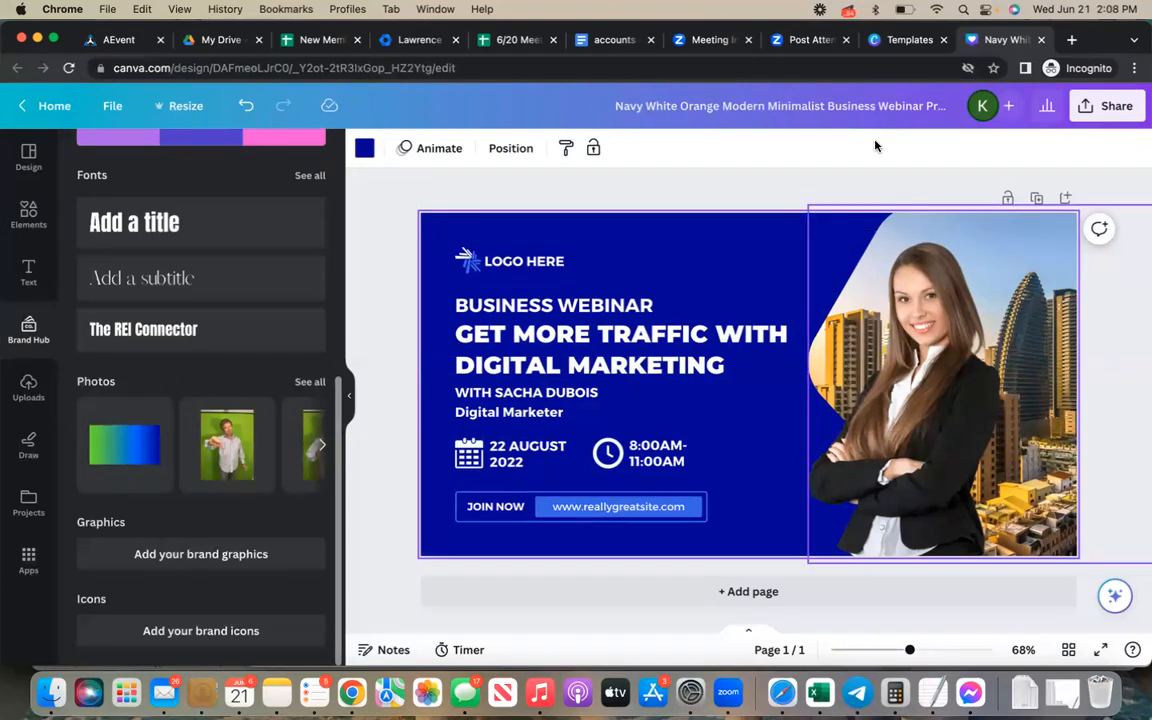
click(307, 446)
click(307, 446)
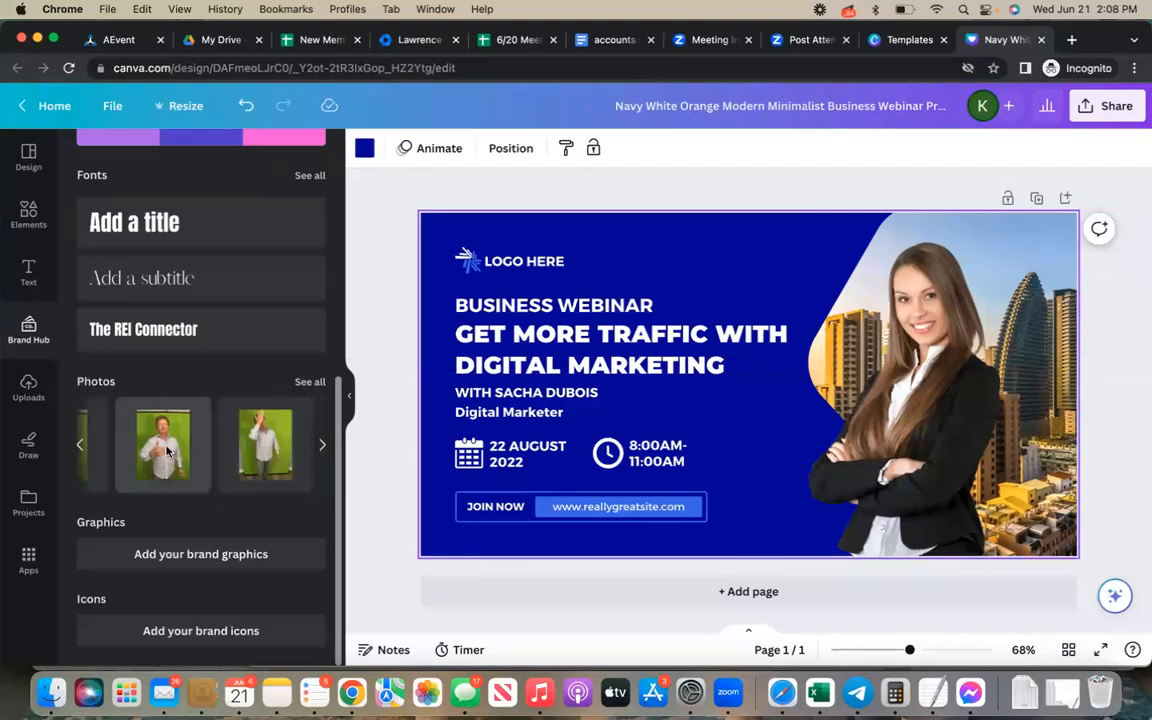
click(166, 453)
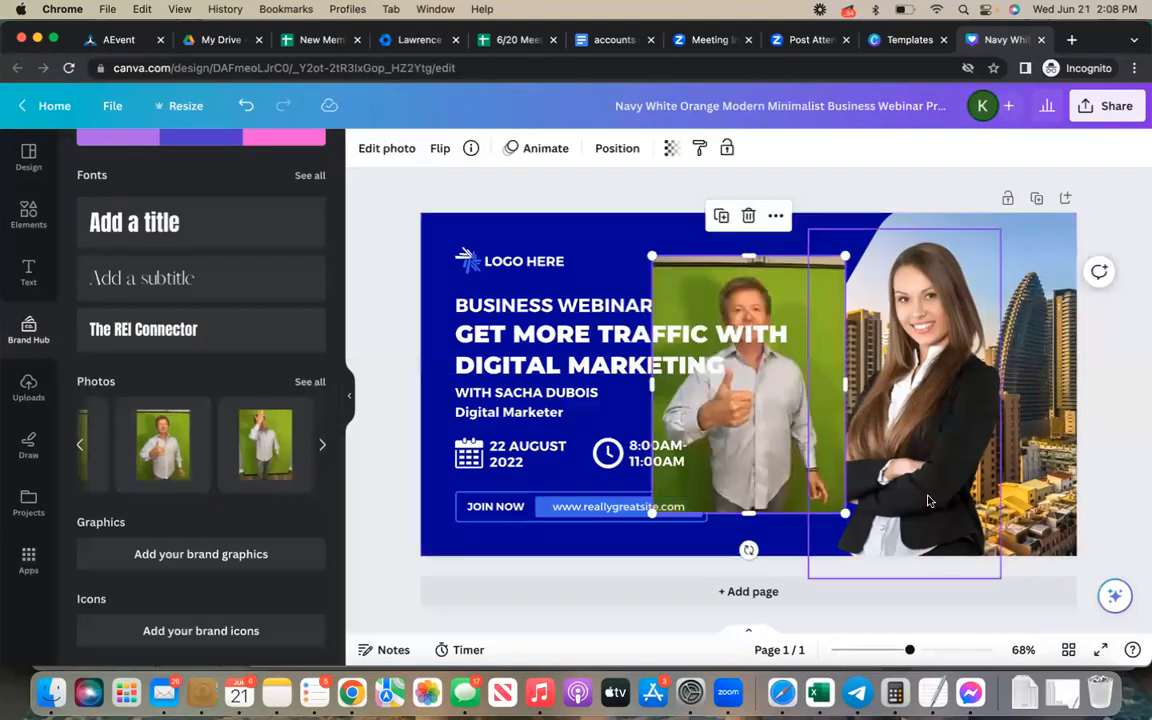
click(928, 500)
key(BackSpace)
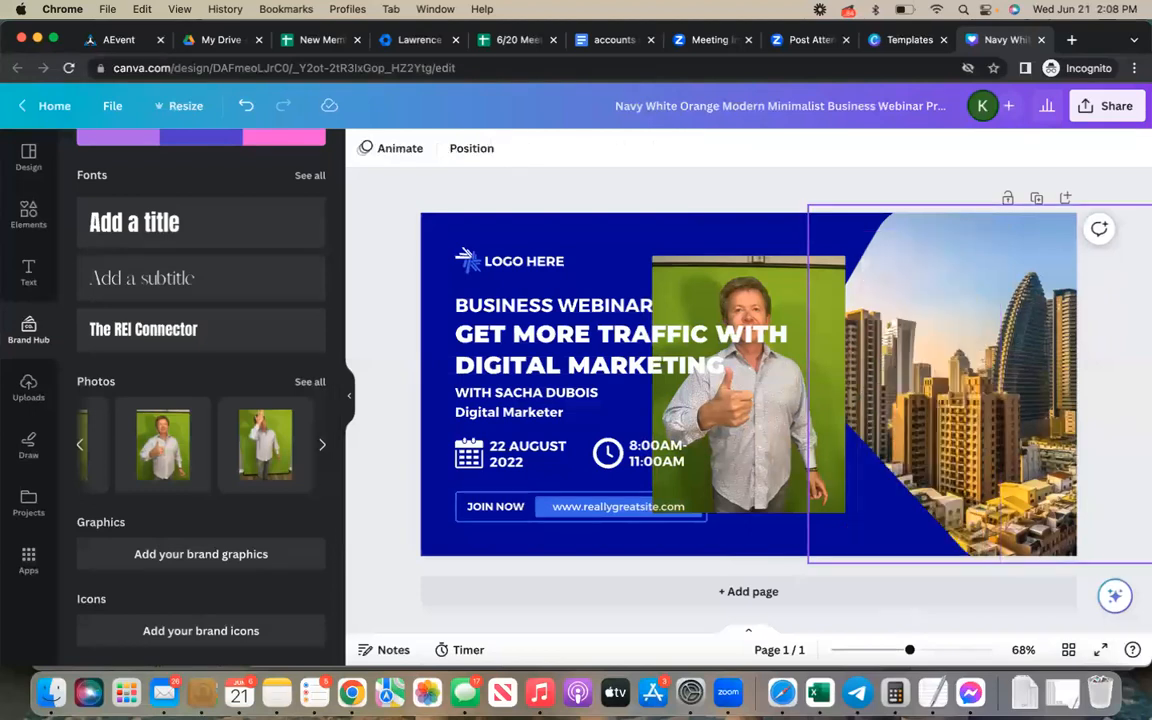
Remove the background of the man's photo with BG Remover, and enlarge and position the cutout over the cityscape down to the ad's lower edge
click(781, 455)
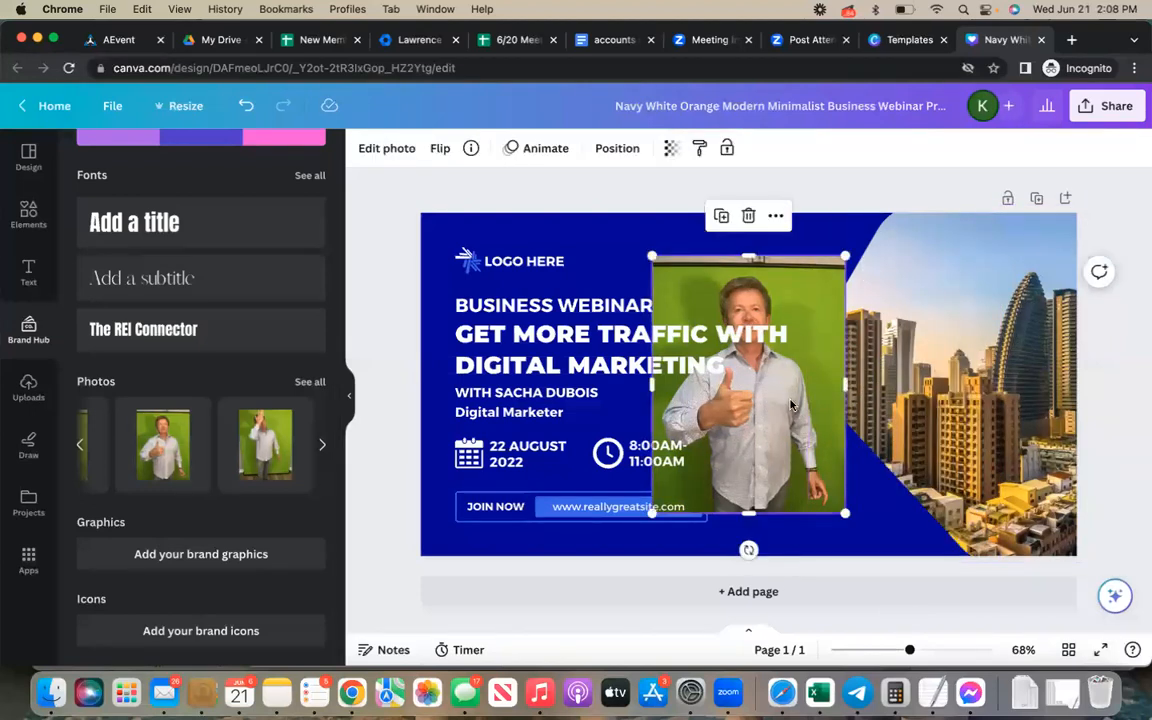
drag(816, 385, 789, 425)
drag(846, 268, 894, 205)
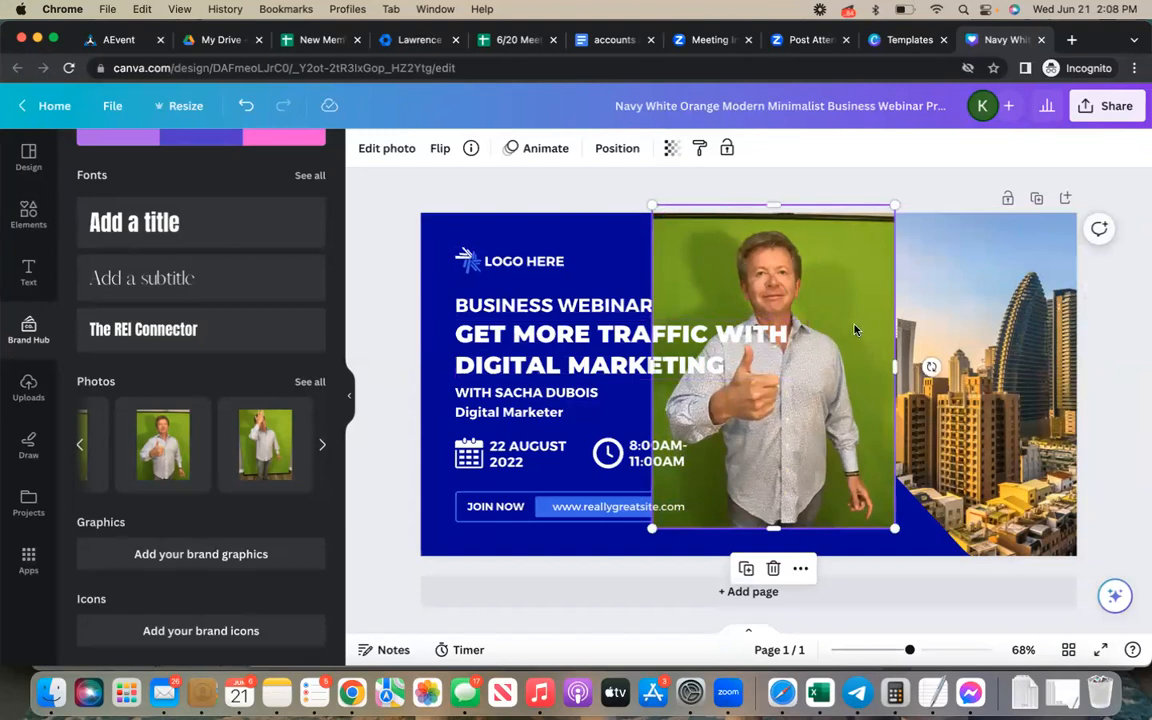
click(393, 152)
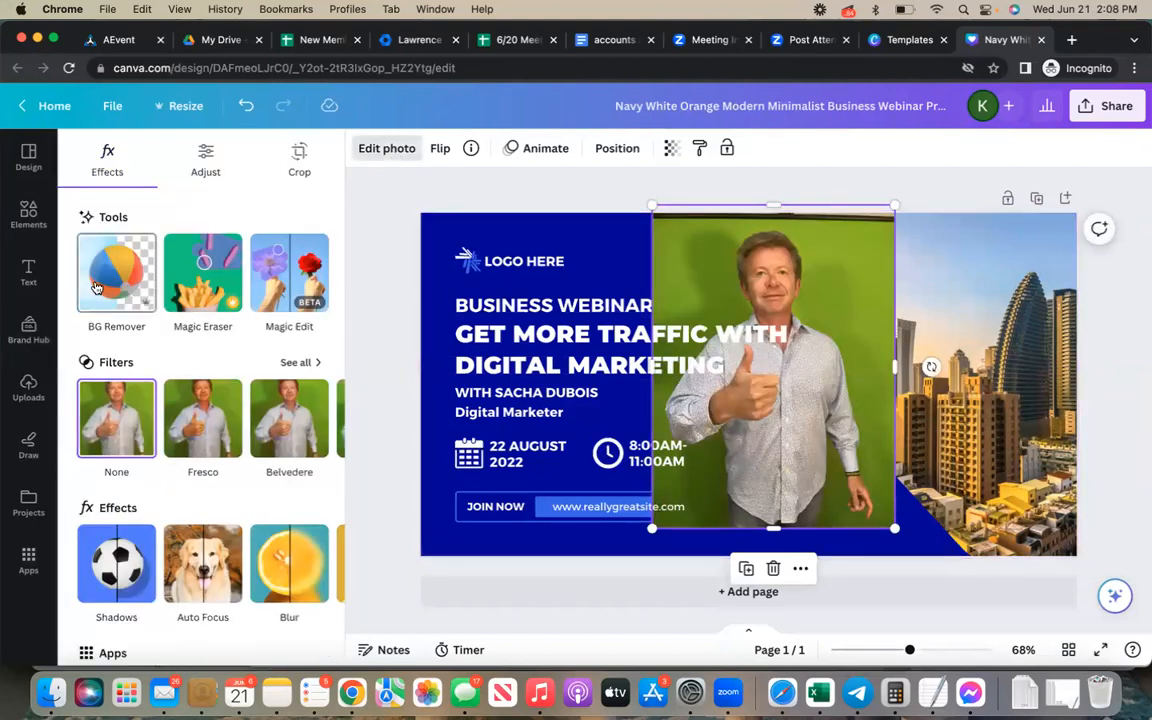
click(96, 288)
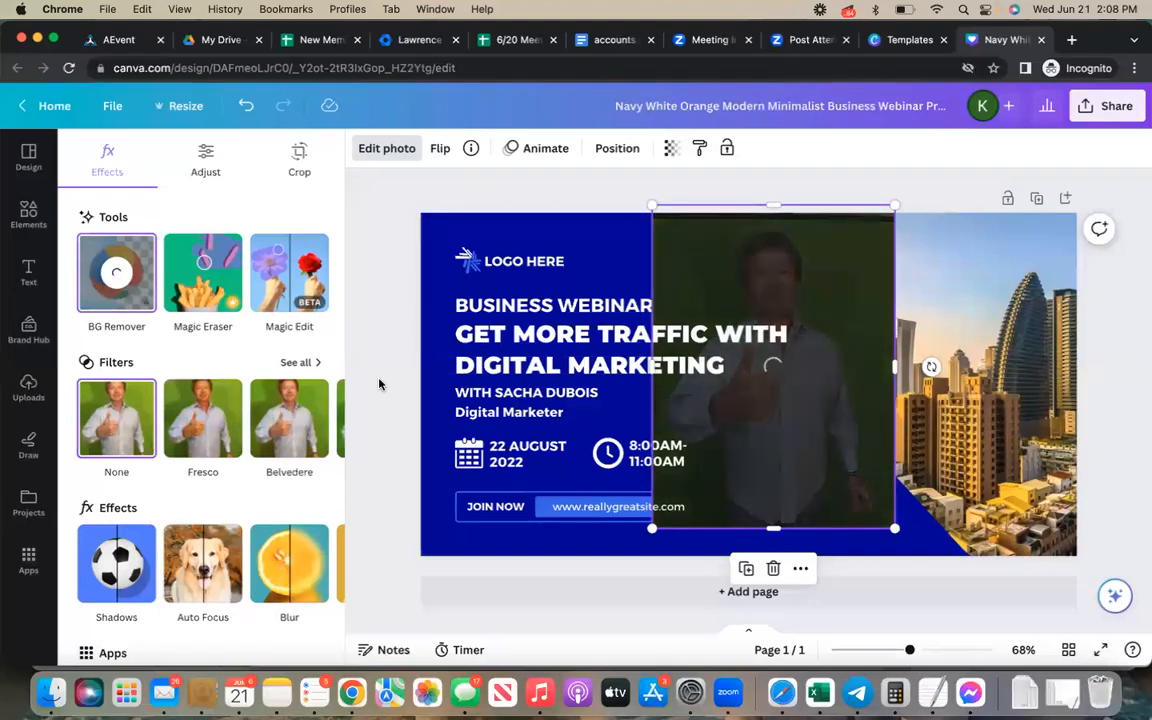
drag(799, 482, 896, 494)
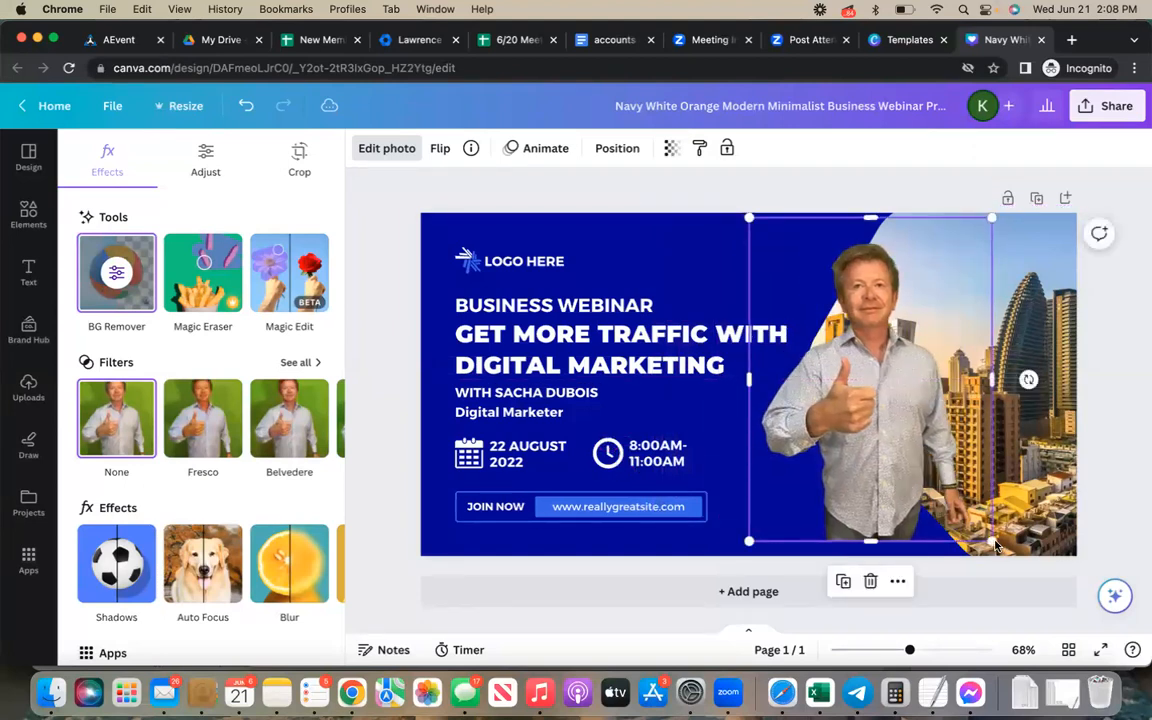
drag(994, 545, 1020, 573)
Search the elements for "atlanta" and place the dusk skyline photo in the frame behind the man, replacing the existing cityscape
click(1050, 388)
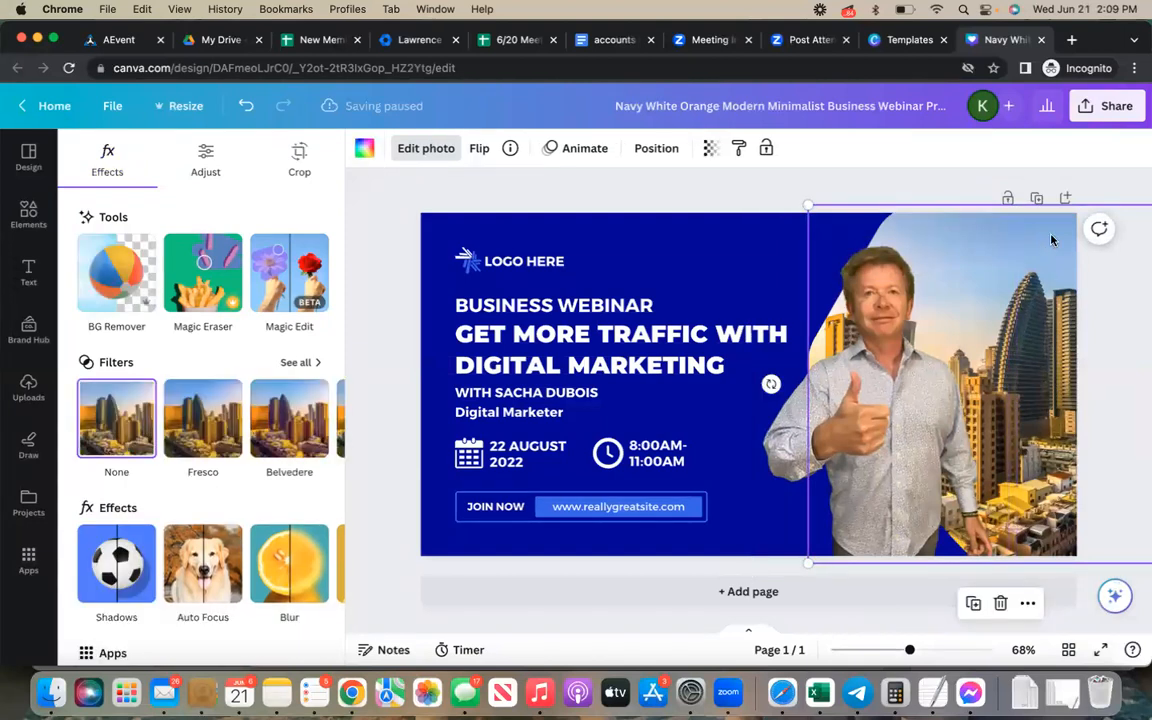
click(24, 212)
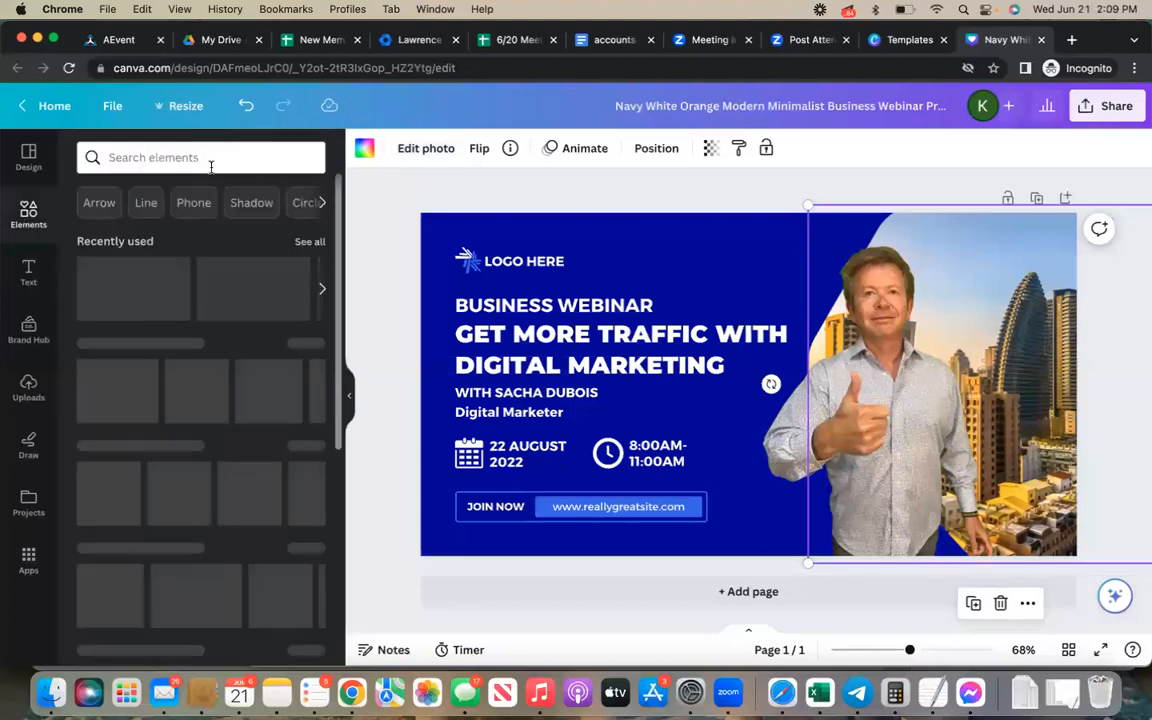
click(211, 160)
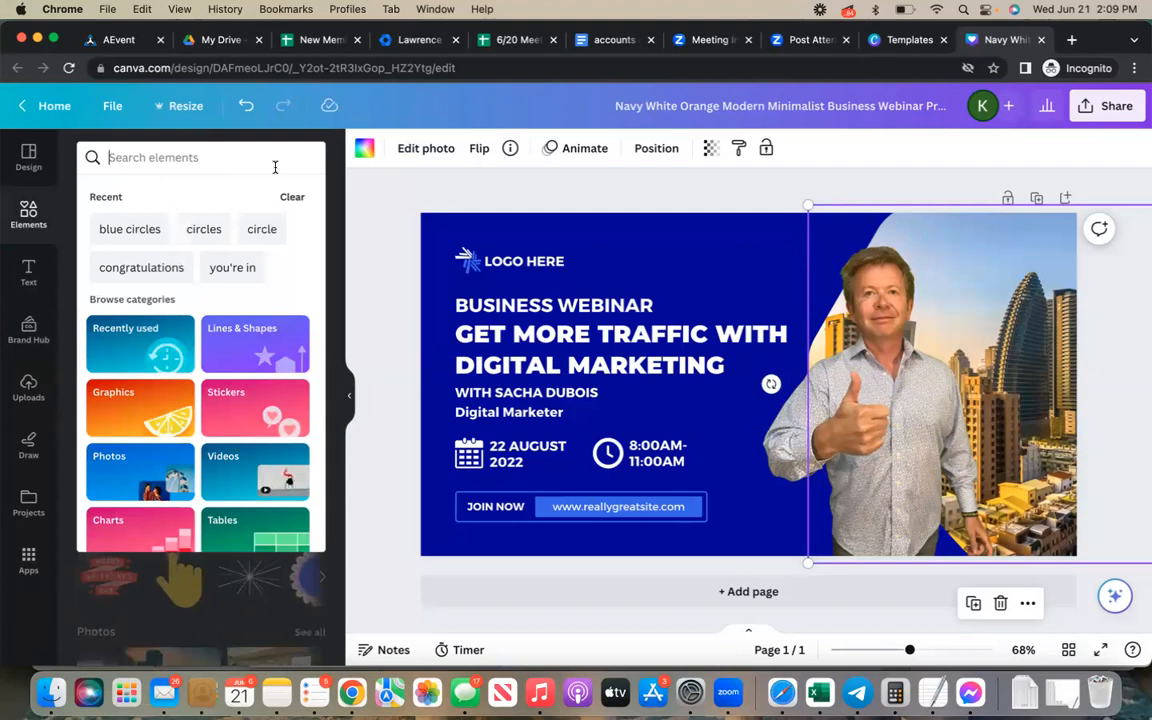
text(atlanta)
key(Return)
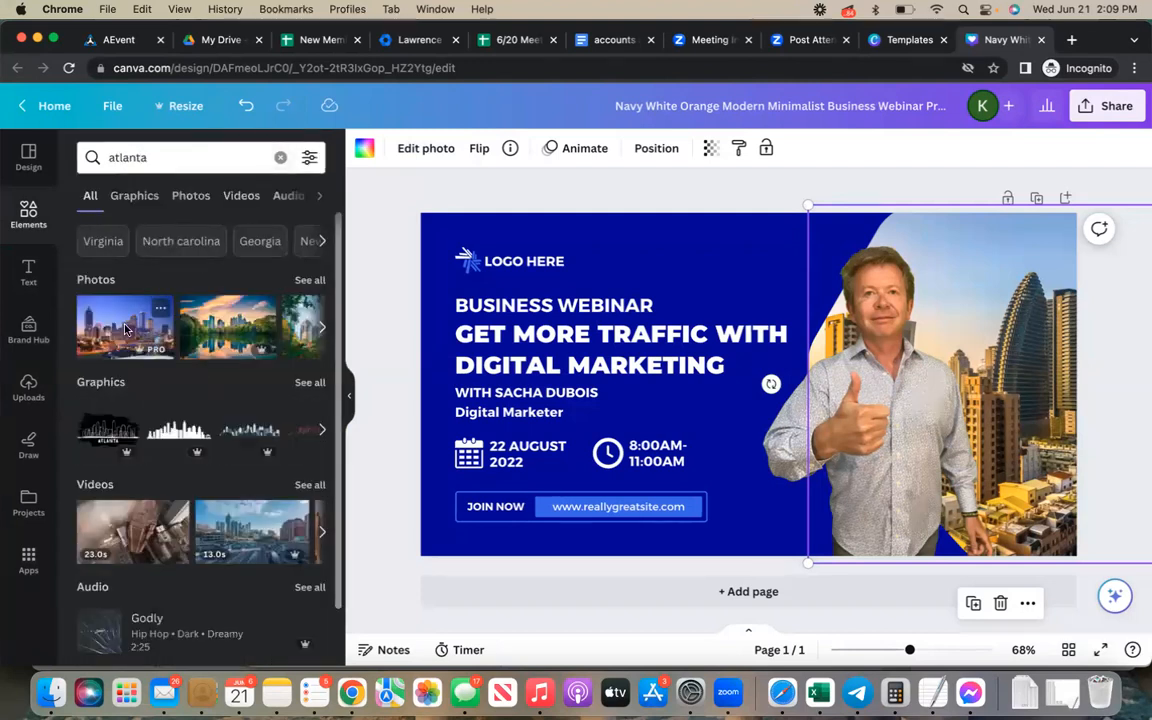
click(93, 335)
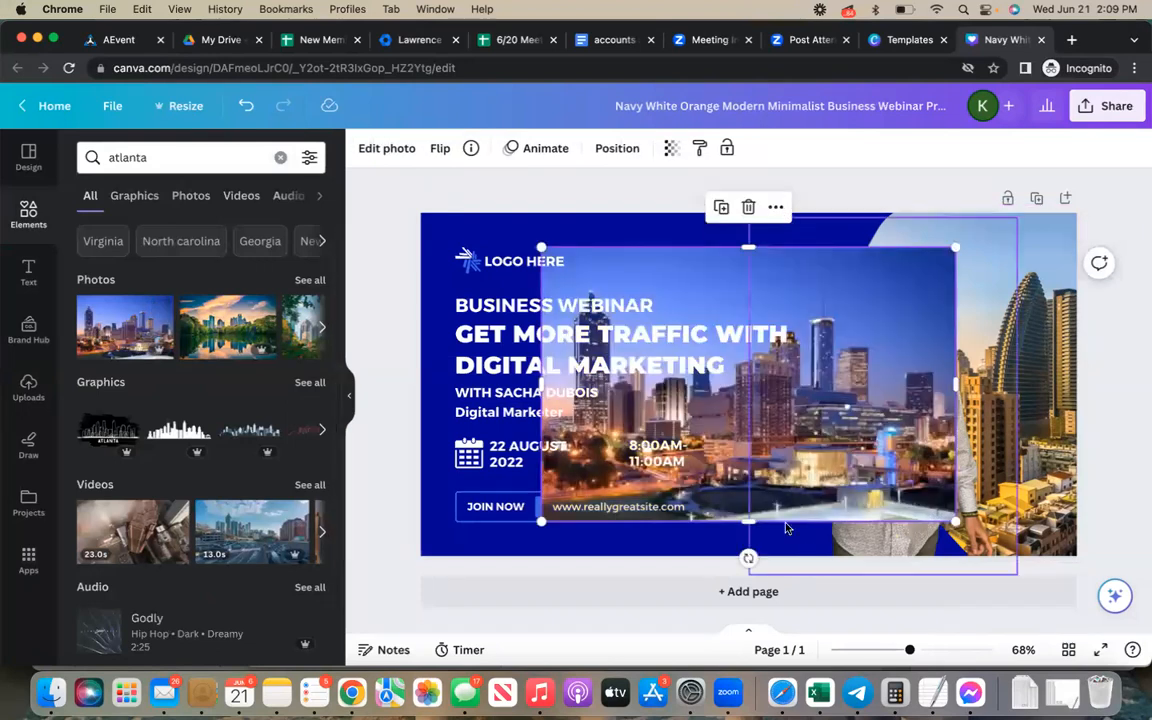
drag(713, 273, 956, 231)
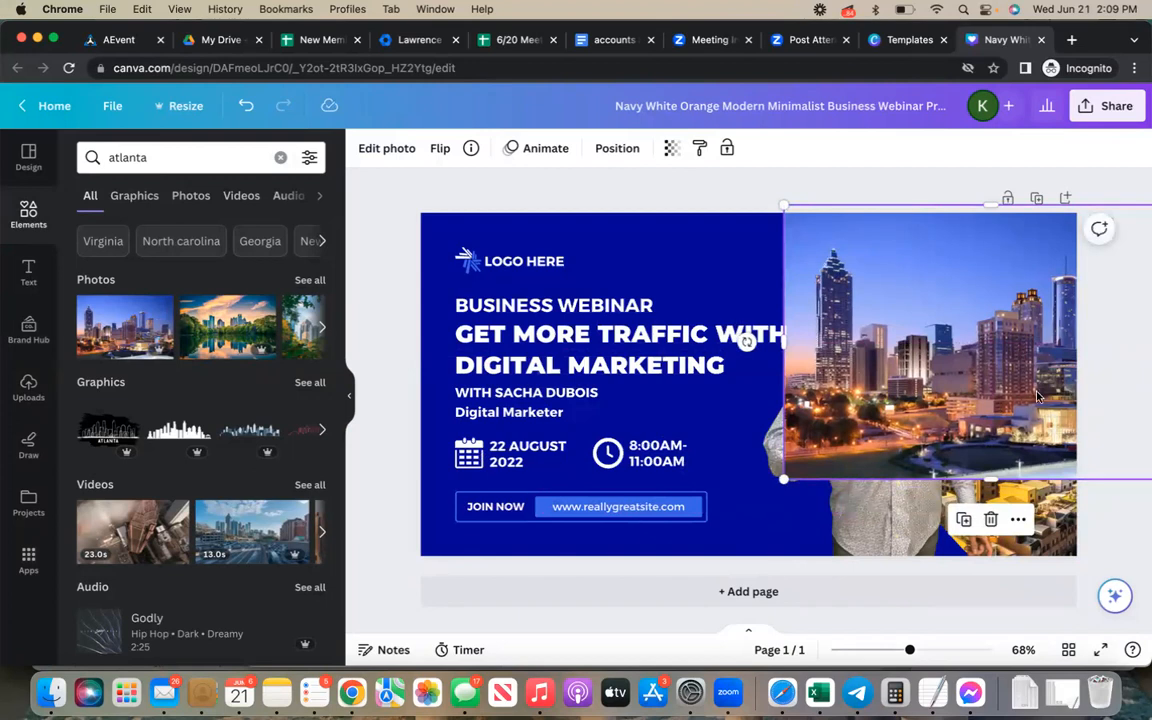
drag(1046, 411, 1059, 512)
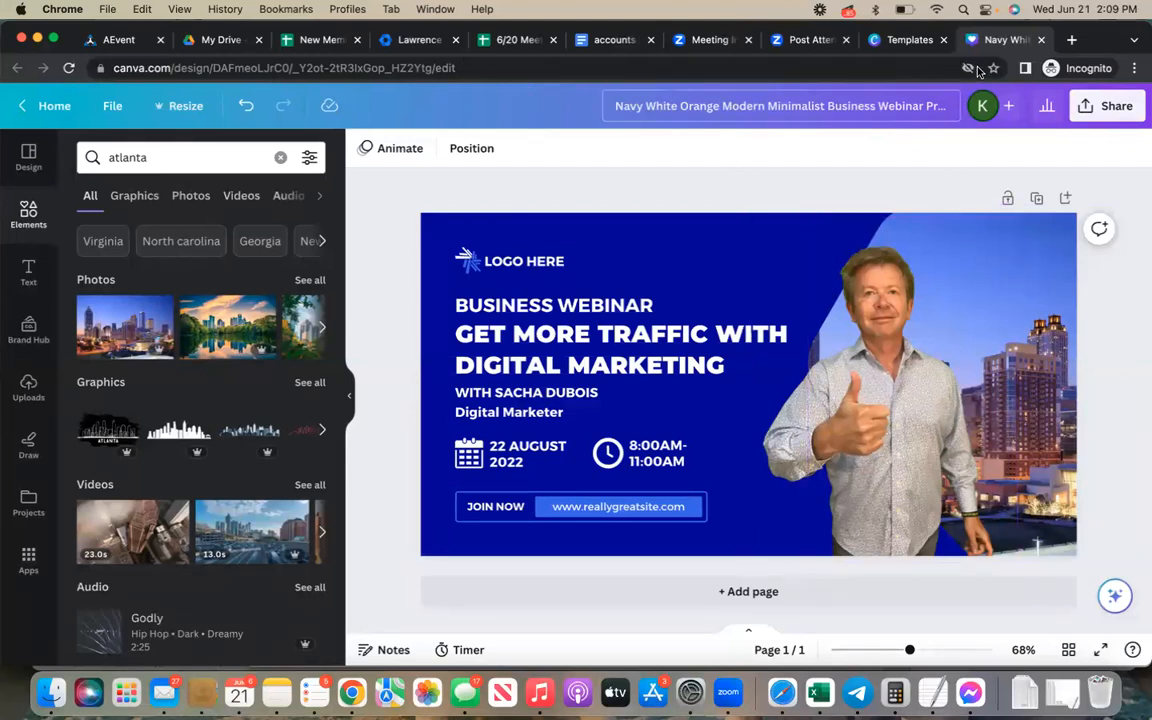
Replace the placeholder logo icon with The REI Connector brand logo, scaled down to fit the ad's upper-left corner
click(457, 264)
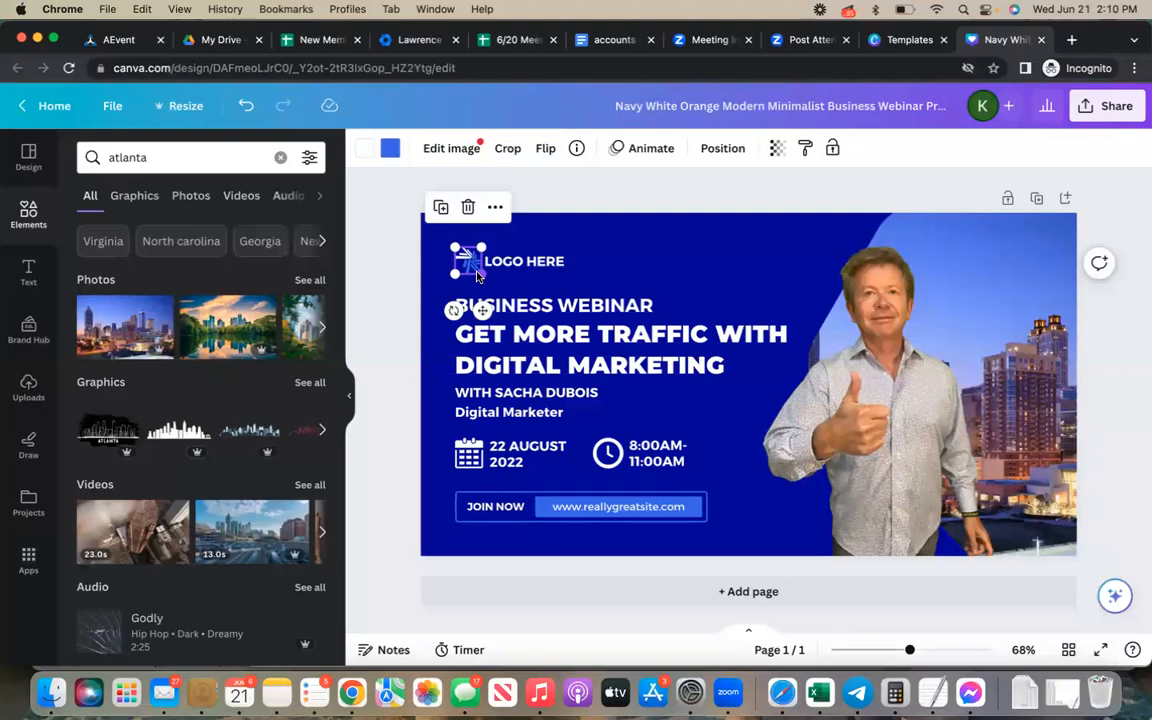
click(545, 268)
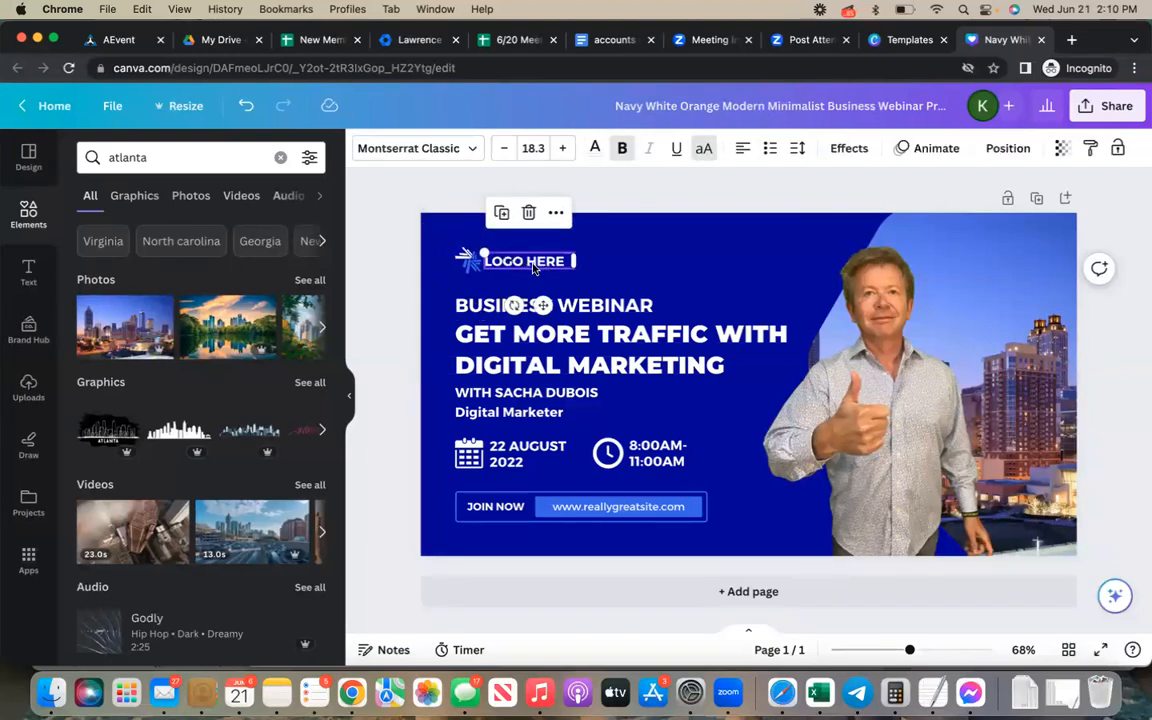
click(16, 338)
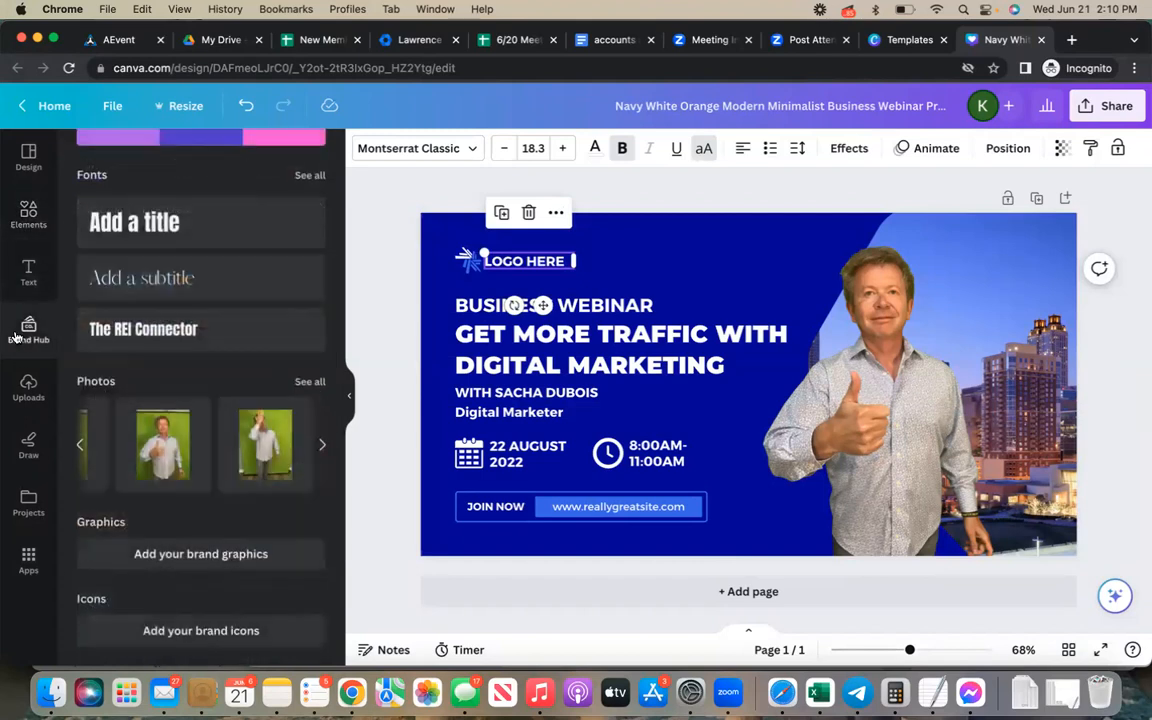
scroll(219, 450, up, 5)
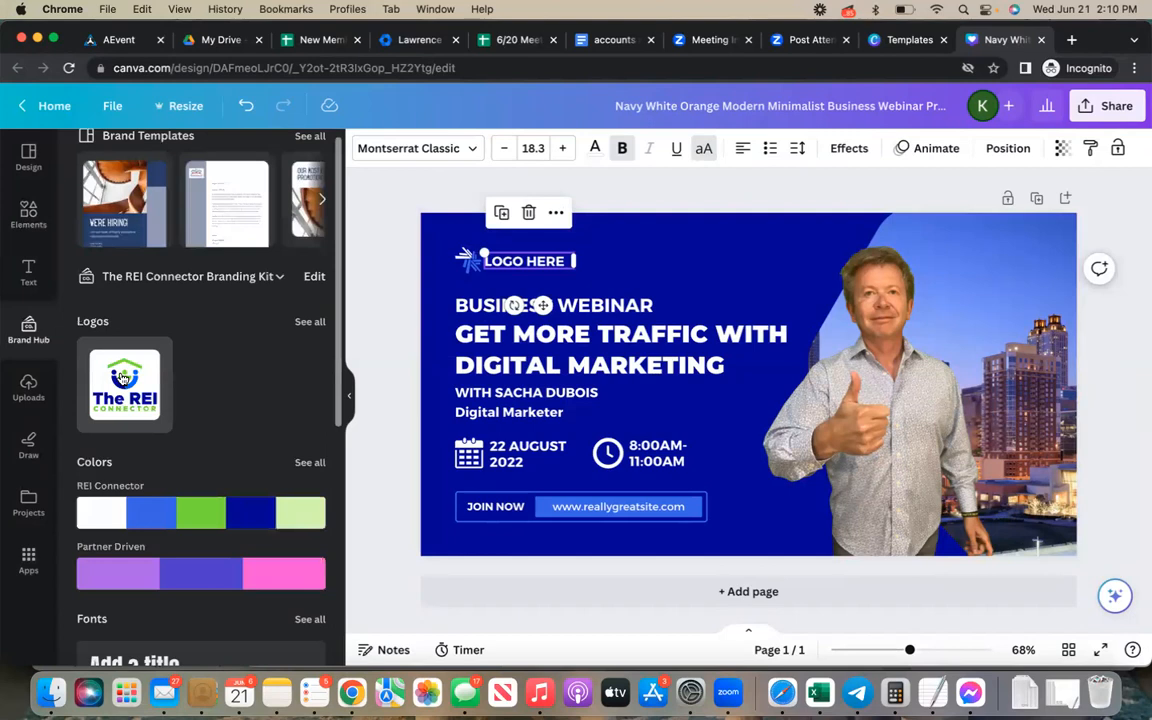
click(122, 377)
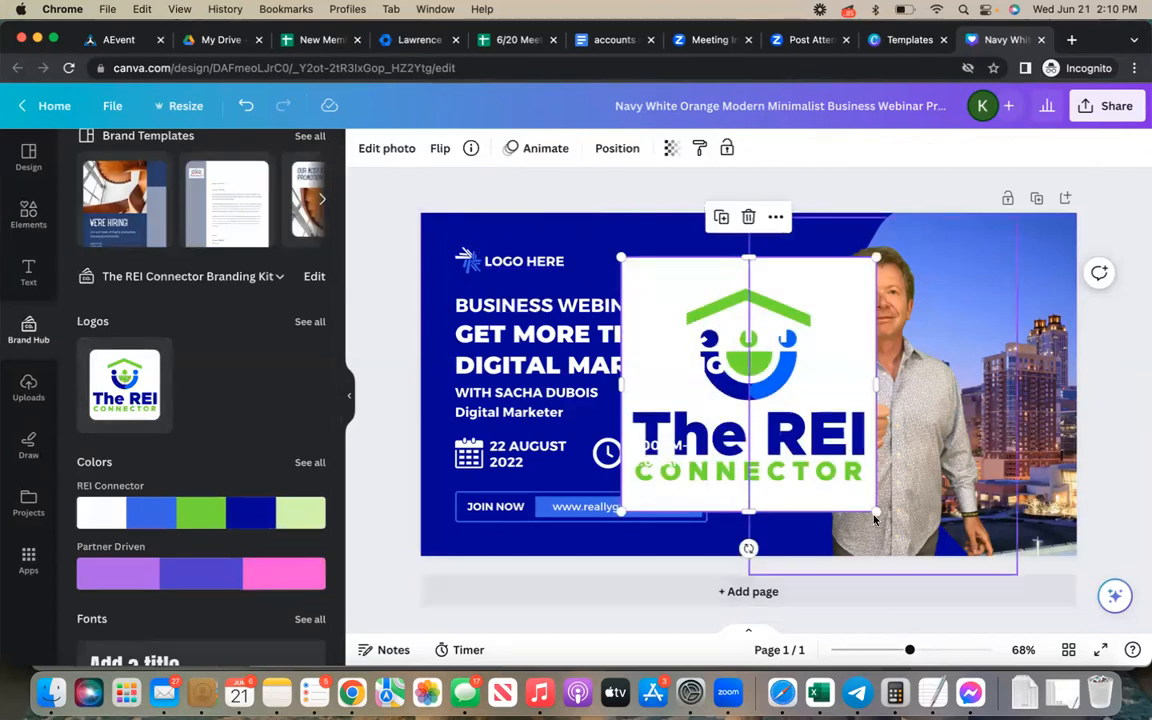
drag(877, 511, 544, 263)
click(468, 260)
key(Delete)
Change the LOGO HERE text to "THE REI CONNECTOR" and widen its text box so it fits on one line
click(535, 262)
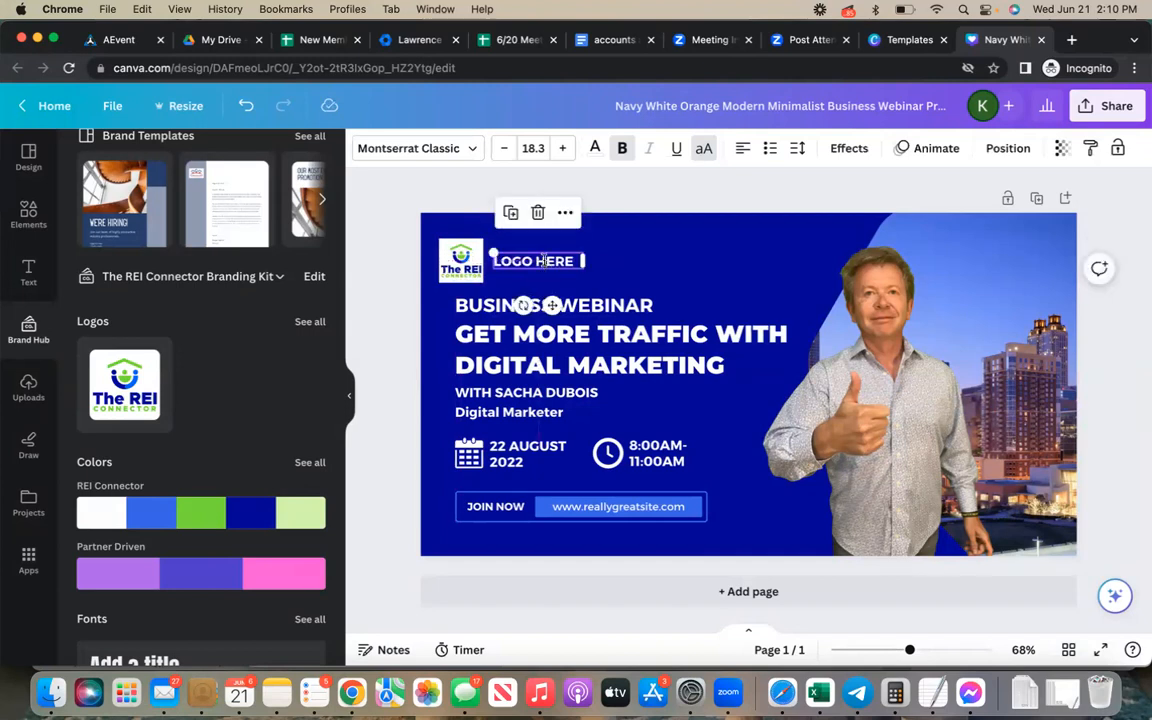
click(541, 261)
text(THE)
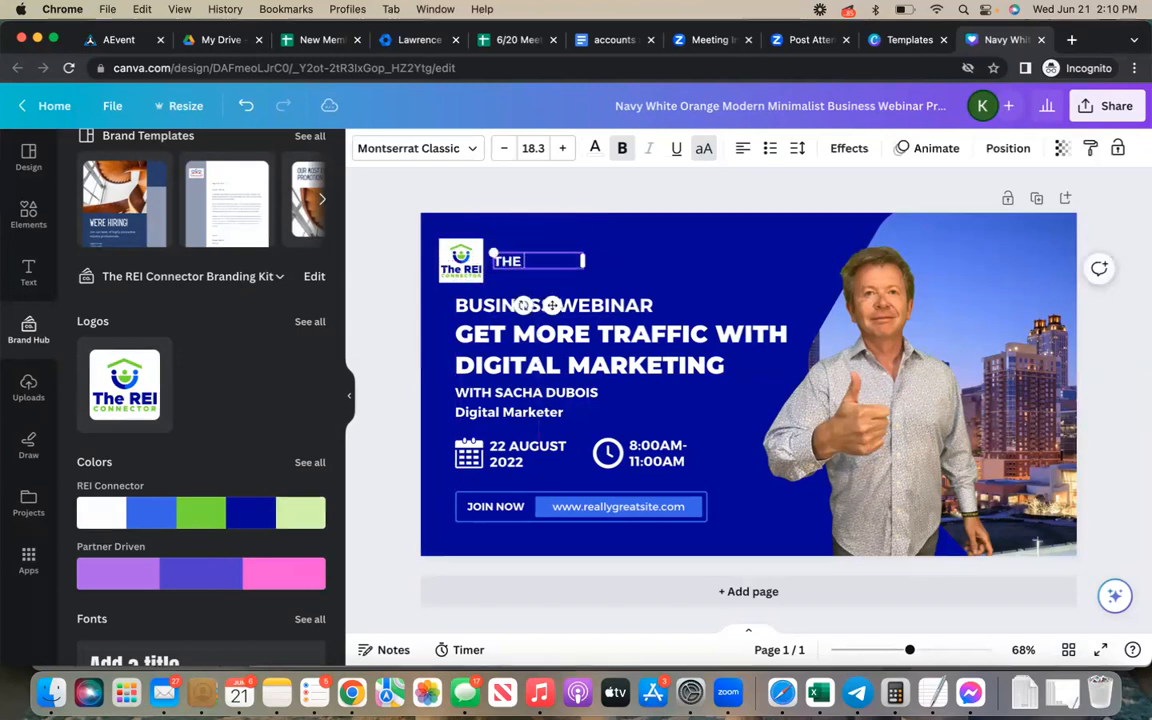
text( REI CONNECTOR)
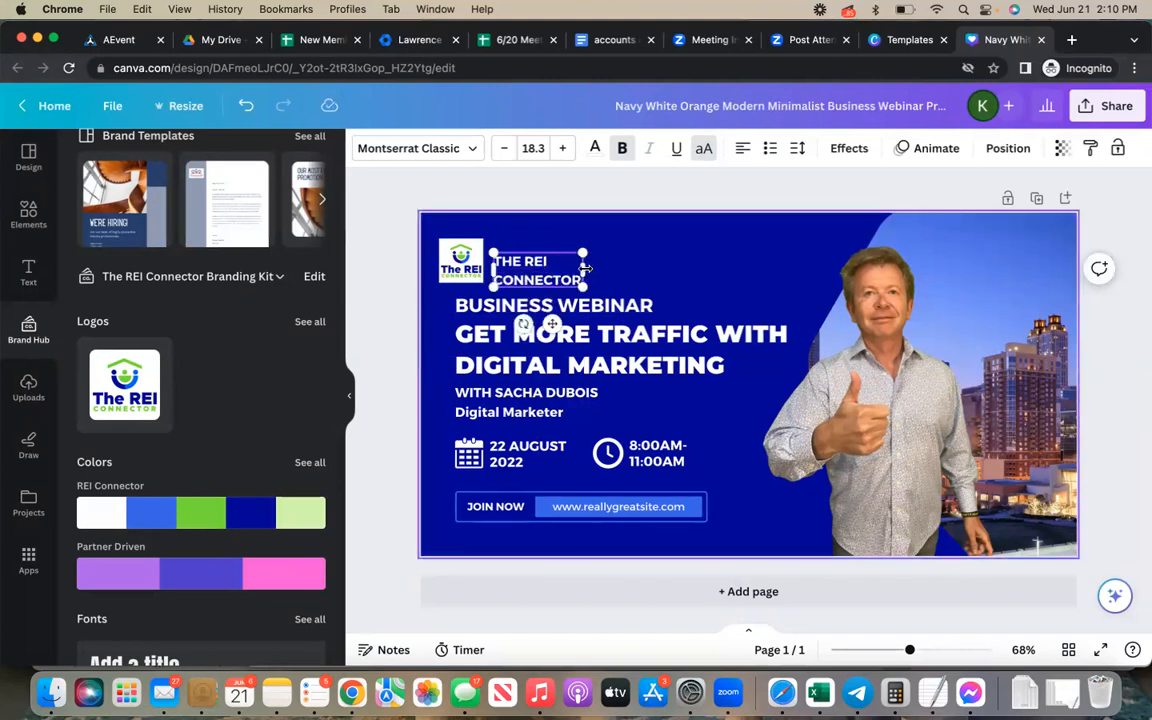
drag(586, 268, 665, 263)
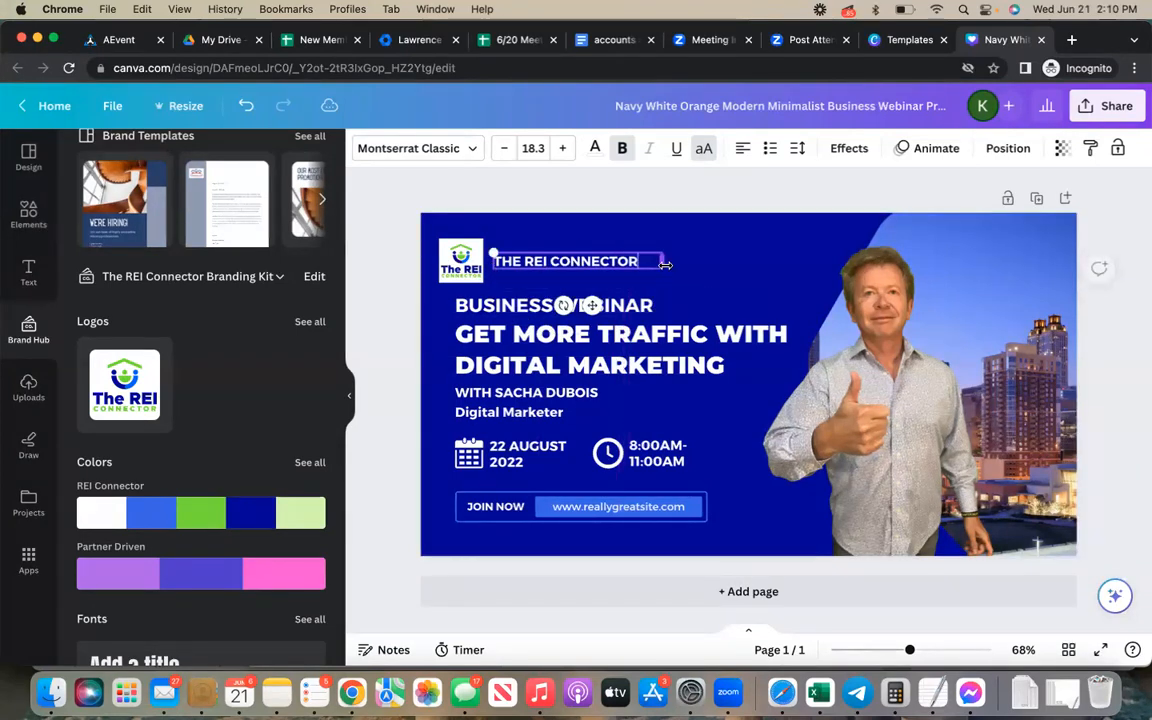
click(754, 284)
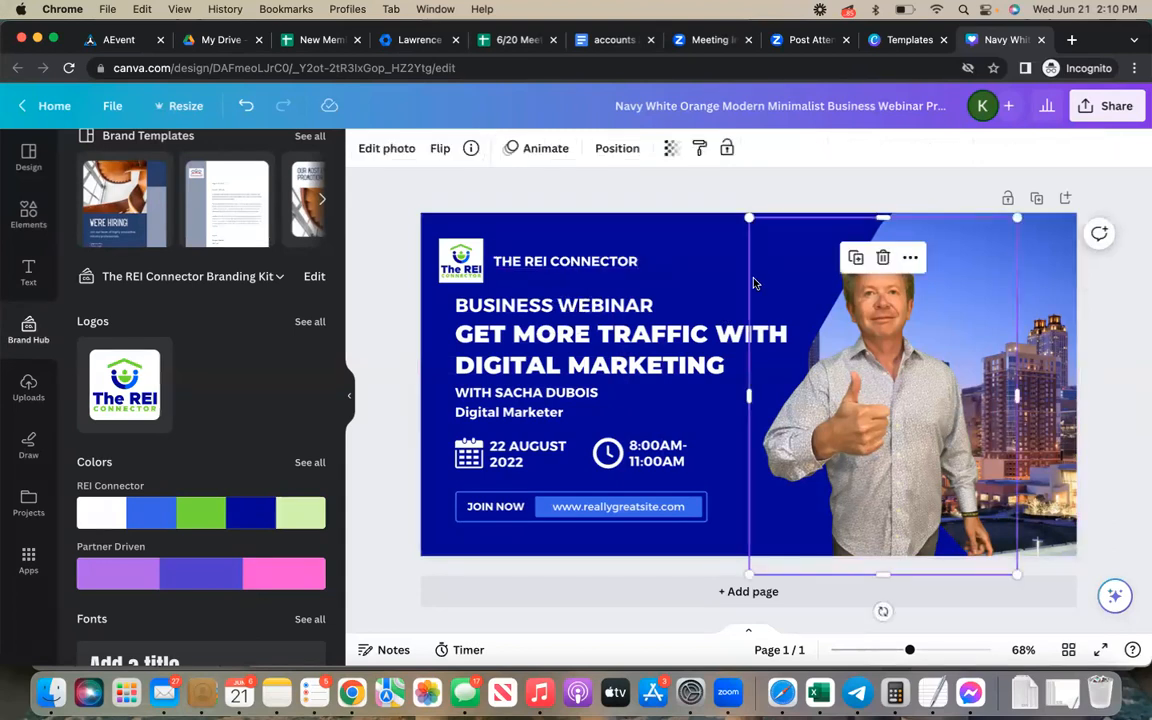
click(555, 314)
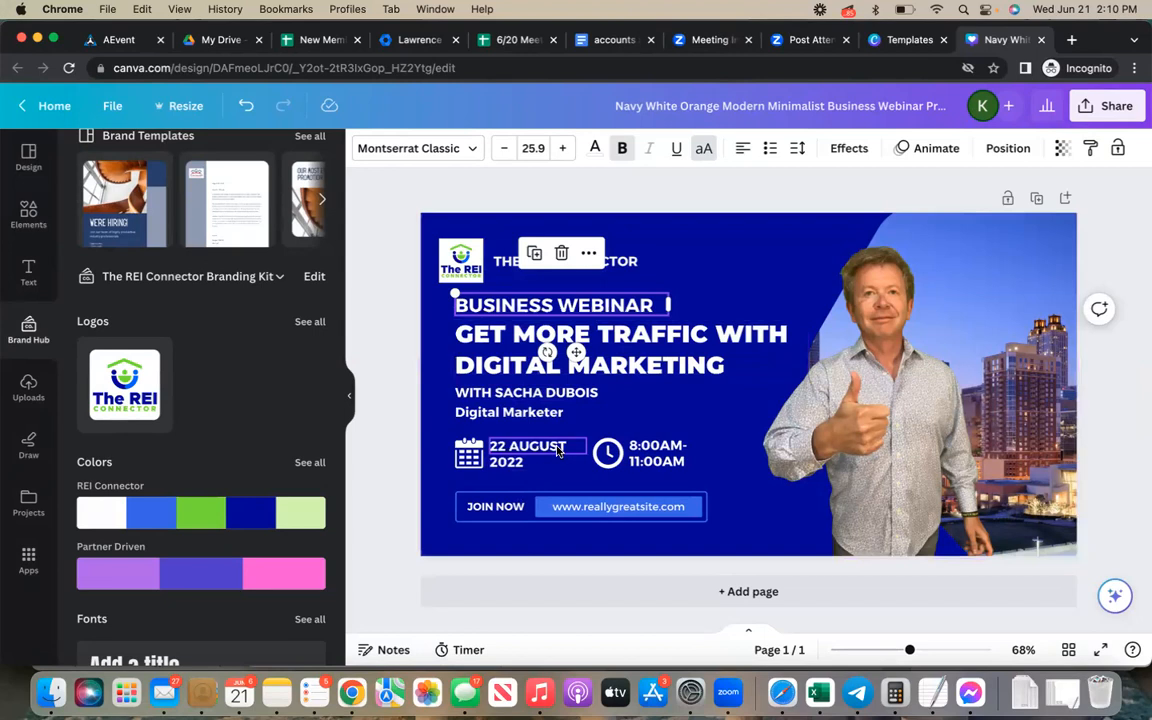
click(594, 507)
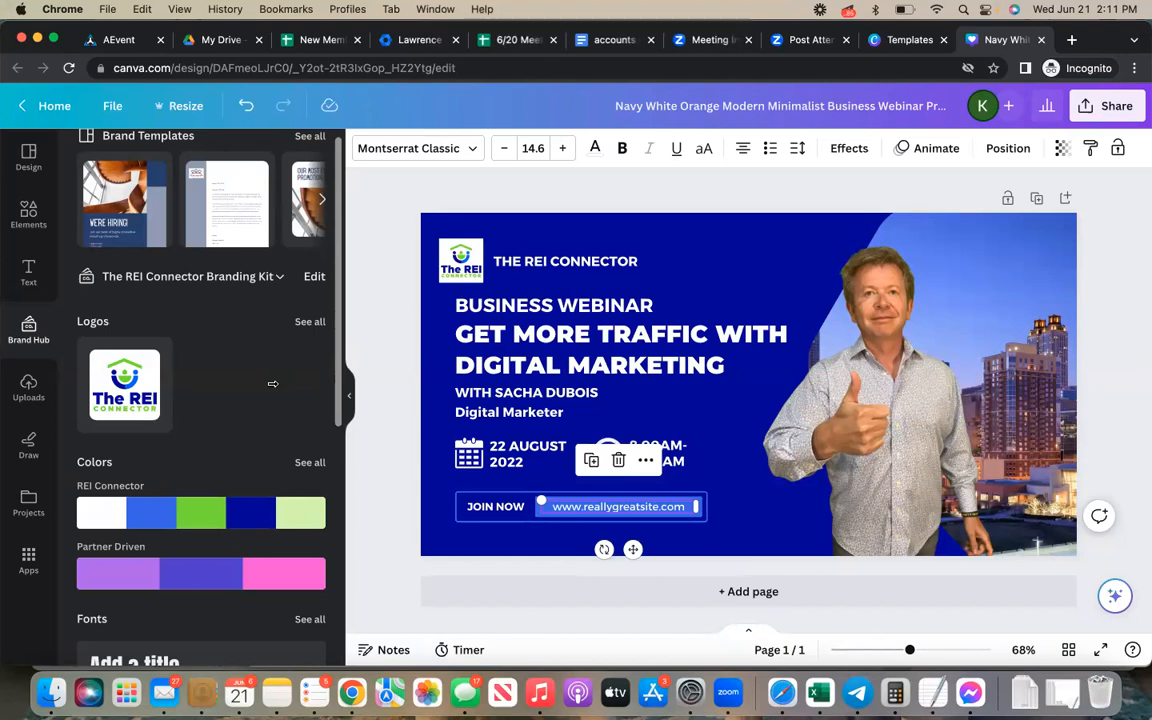
Leave the design for the home page, open Projects and look through the saved designs and brand templates
click(32, 108)
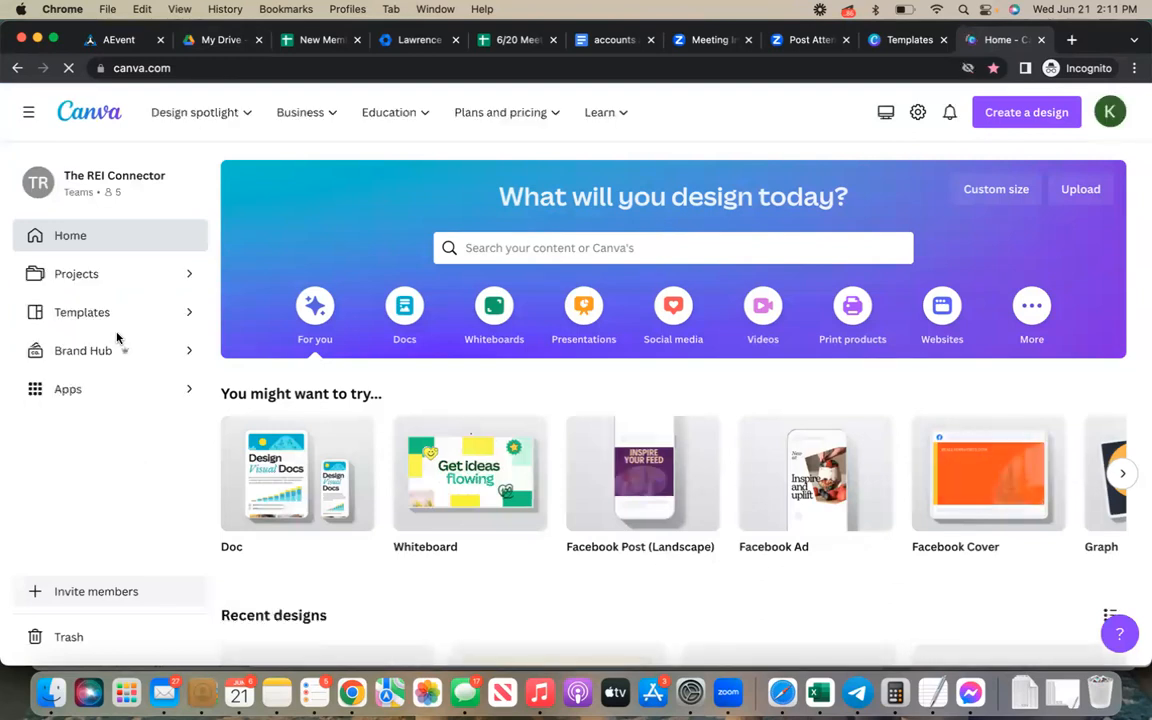
click(90, 311)
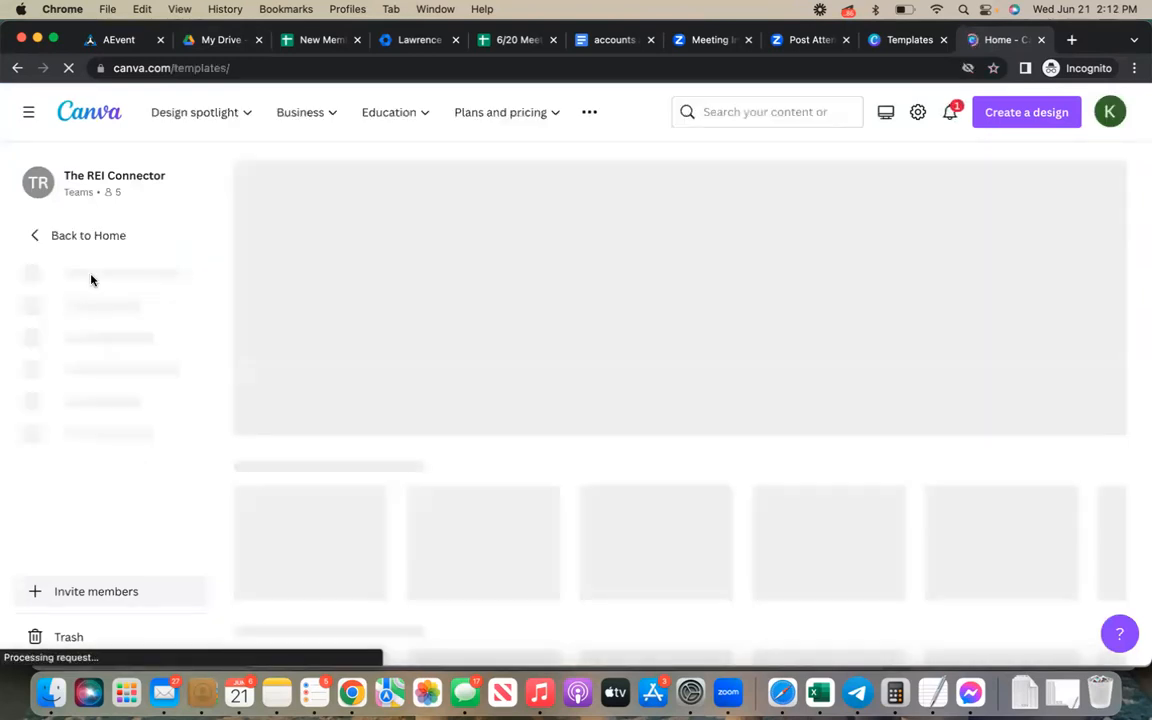
click(49, 236)
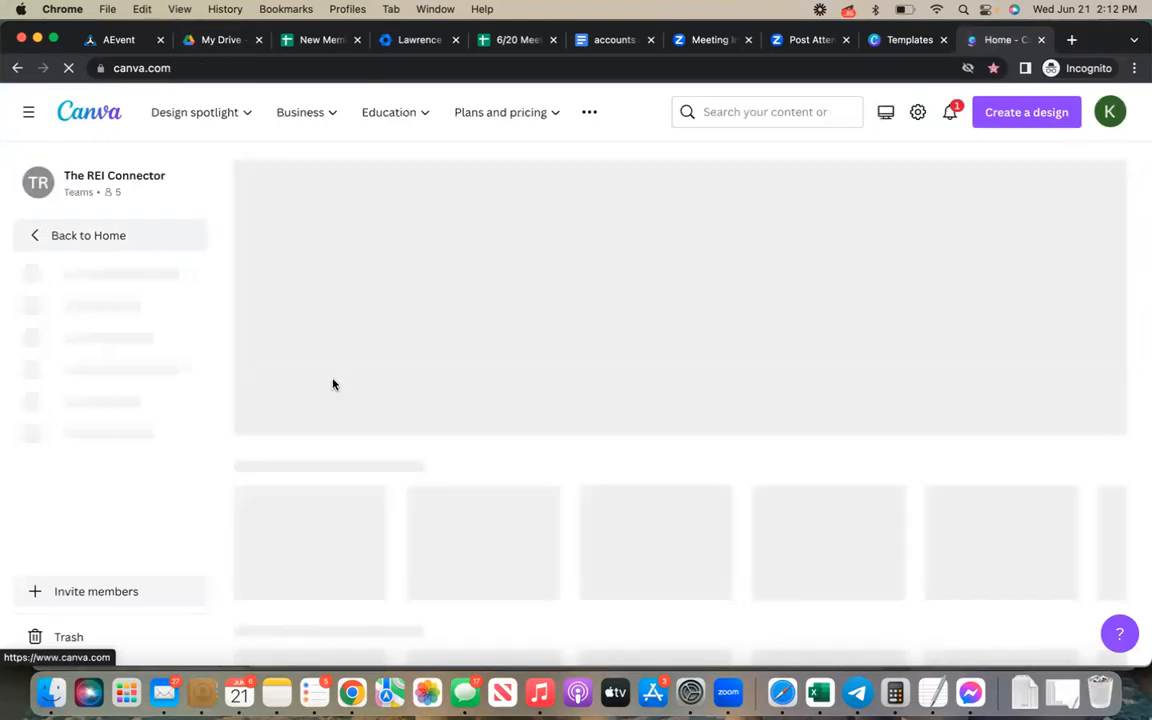
click(104, 277)
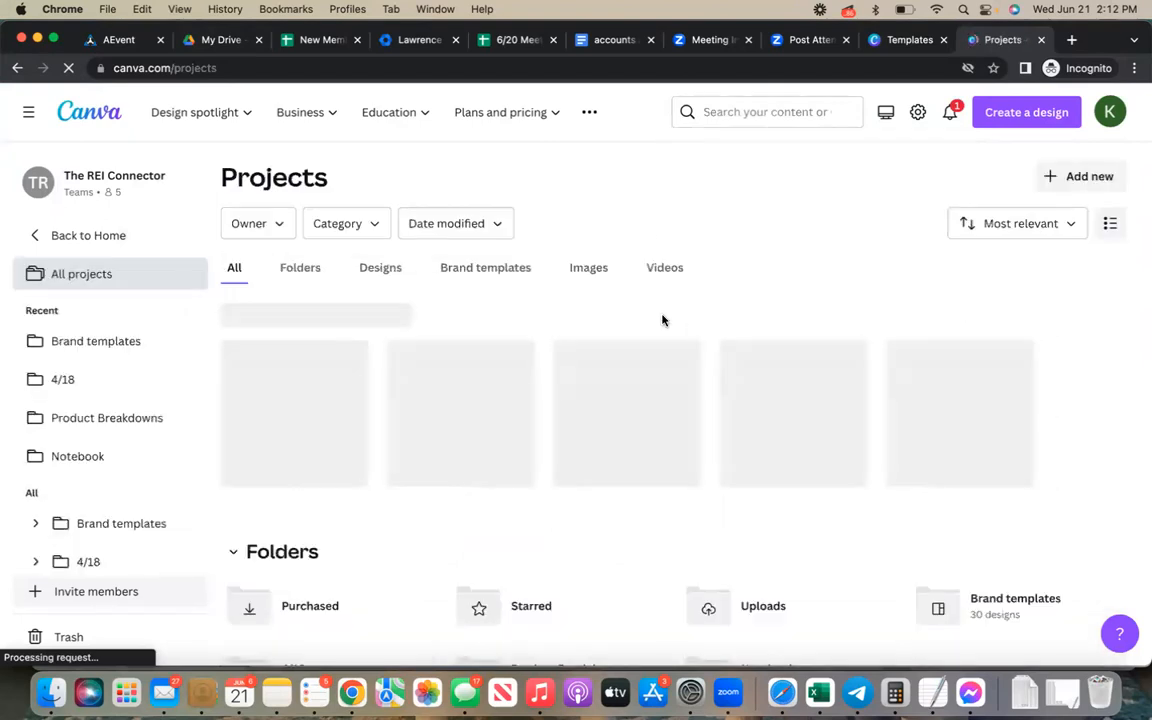
scroll(661, 320, down, 4)
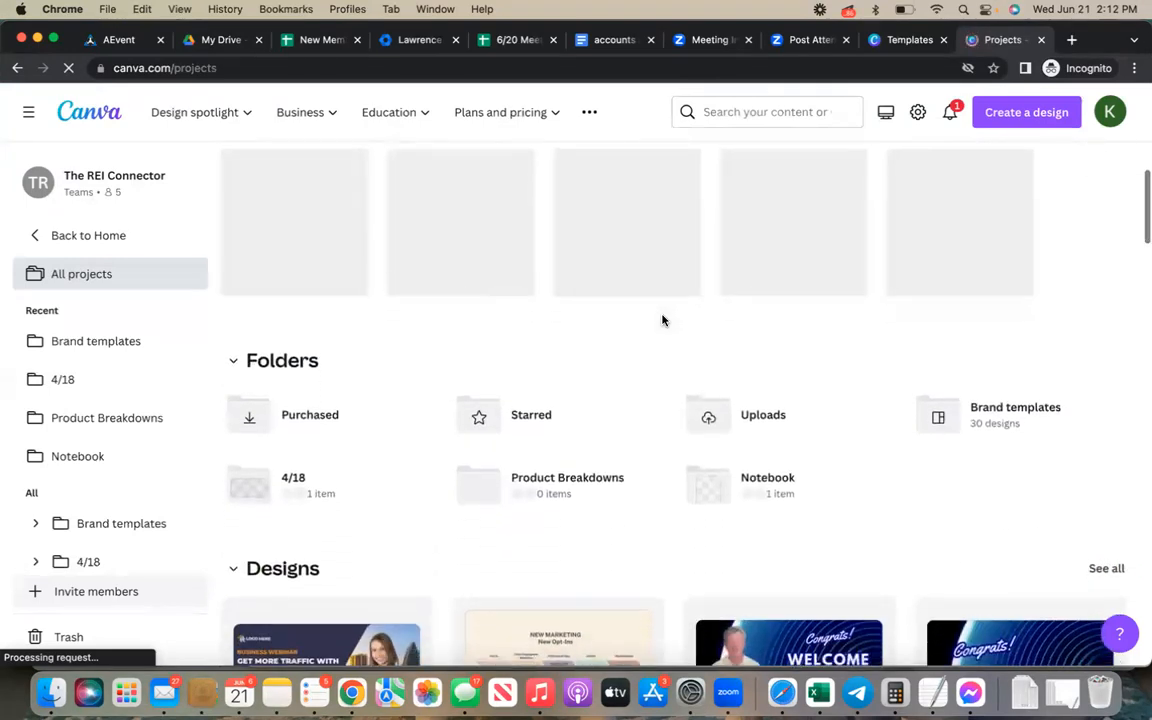
scroll(661, 320, down, 6)
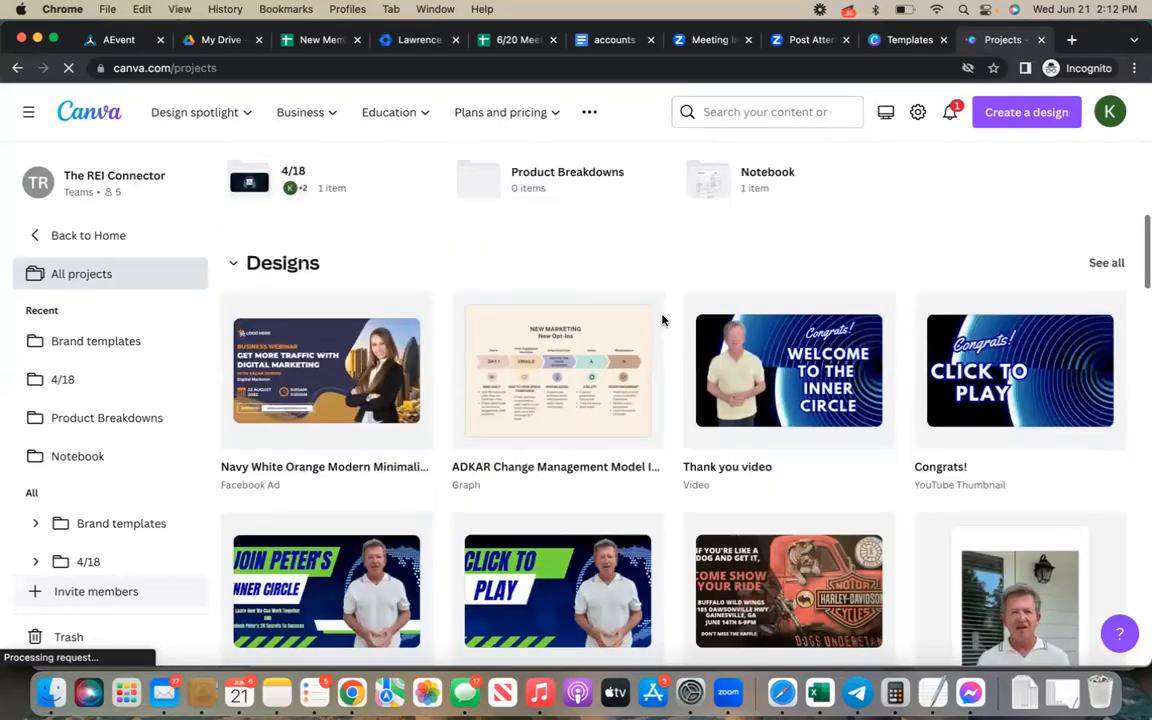
scroll(662, 320, down, 7)
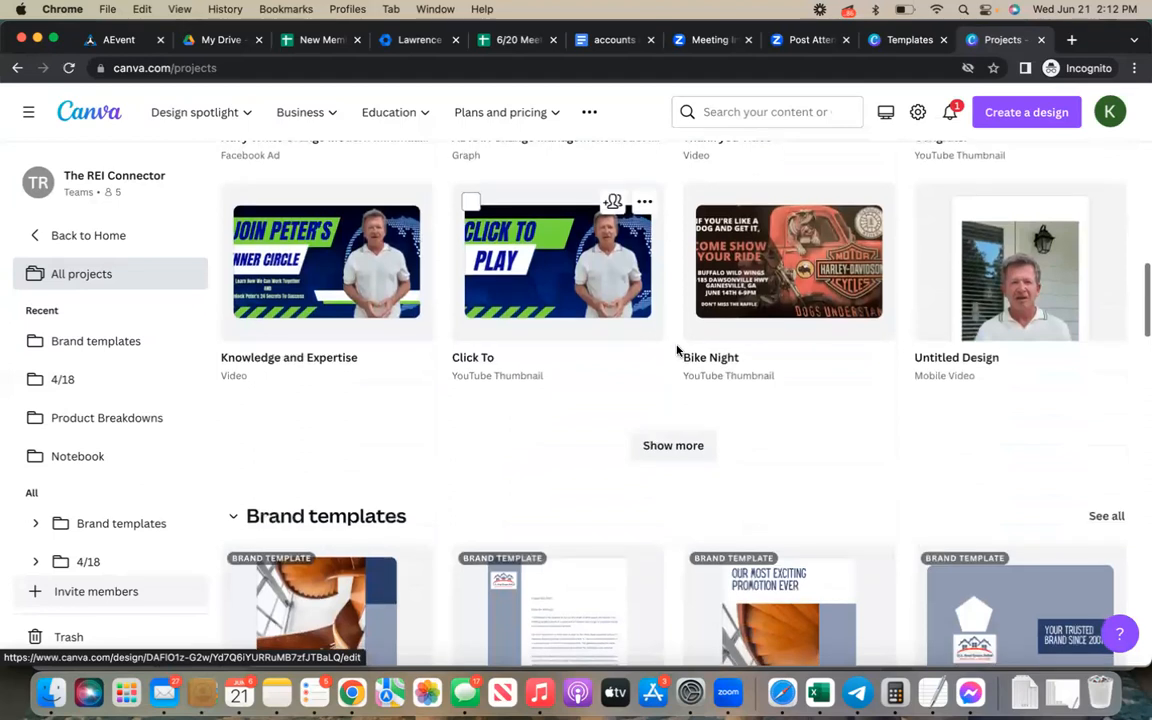
Load more of the saved projects and open the US Real Estate Relief Ads design
click(684, 446)
scroll(683, 448, down, 4)
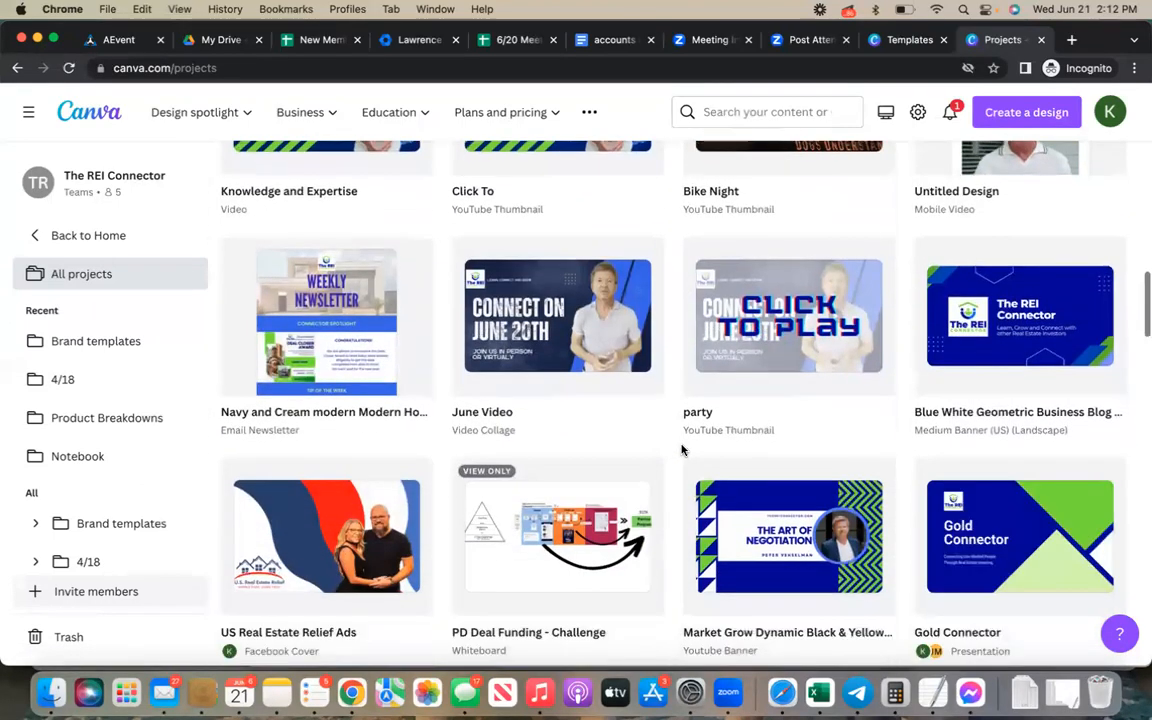
scroll(681, 450, down, 2)
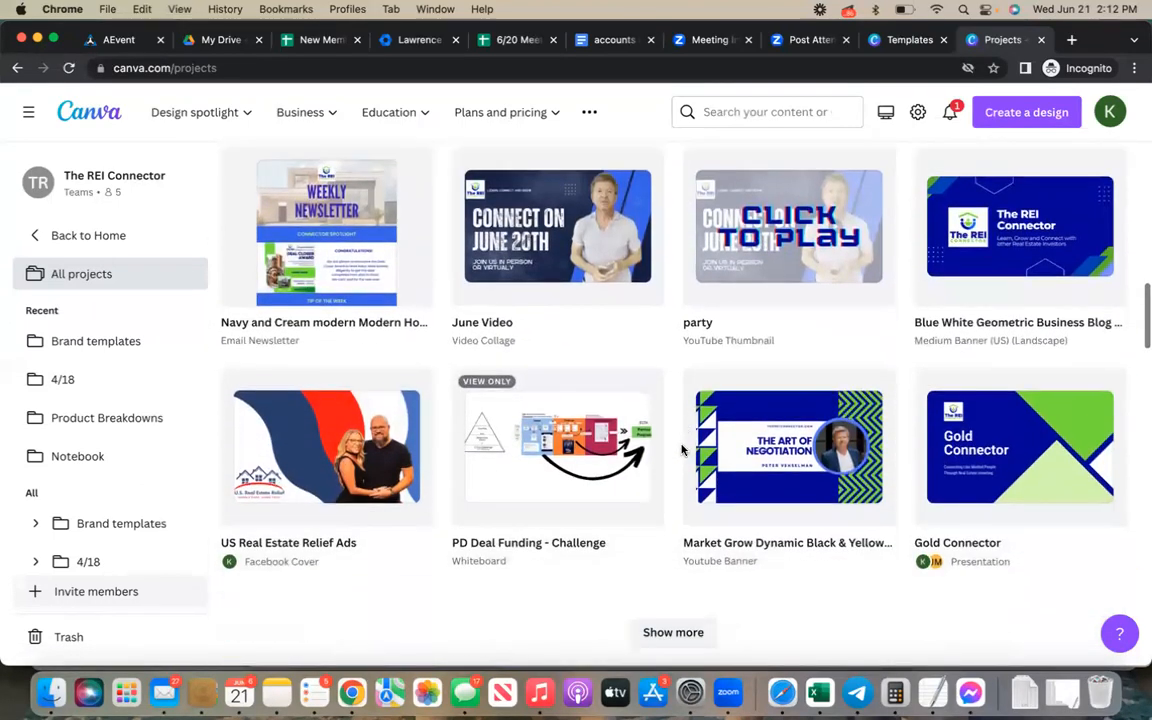
click(305, 484)
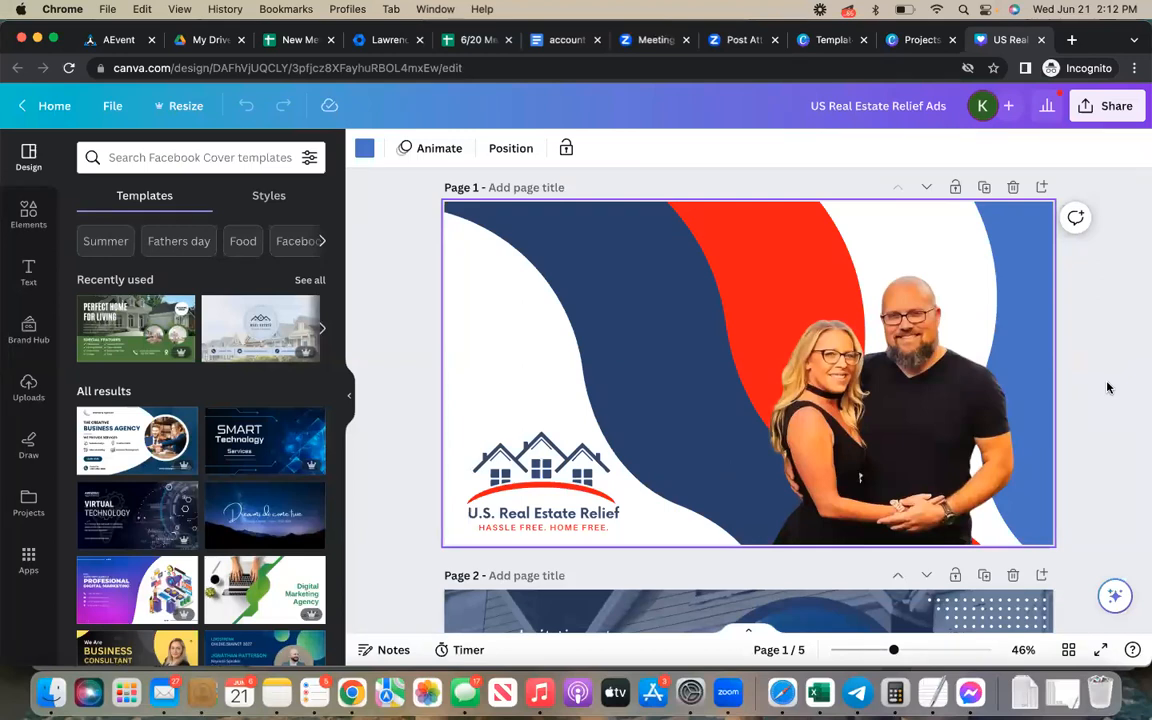
Look through the pages of the US Real Estate Relief Ads design, ending back at page 4
scroll(1107, 387, down, 5)
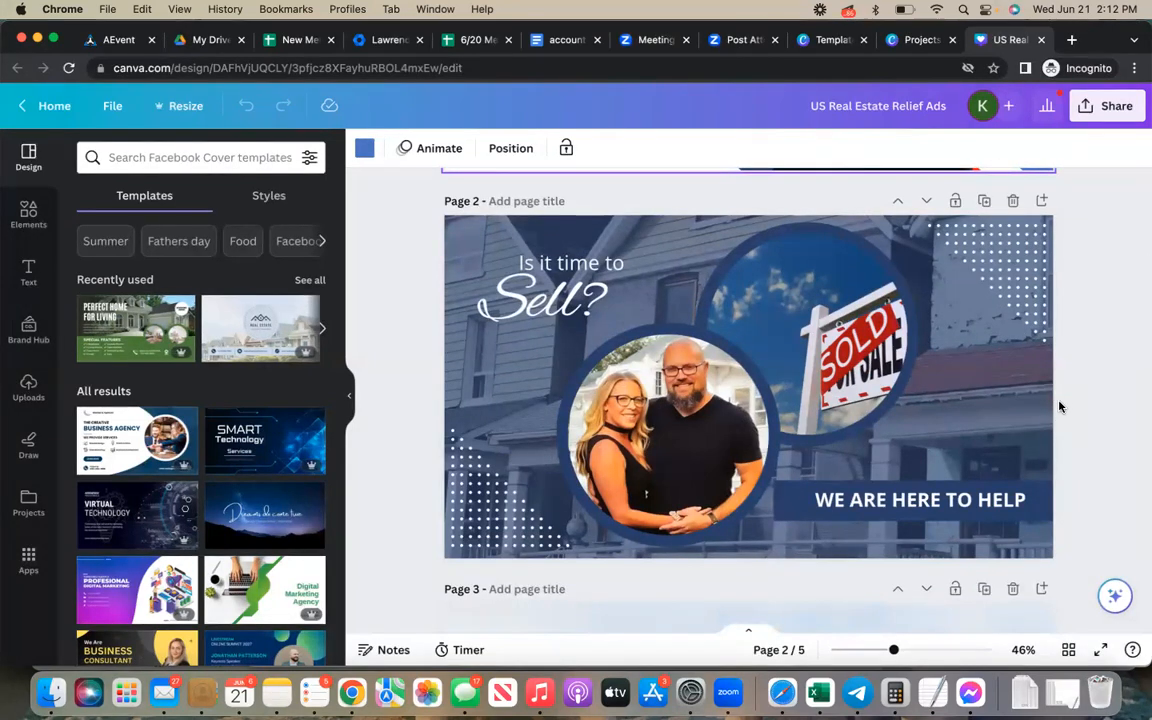
scroll(1060, 406, down, 3)
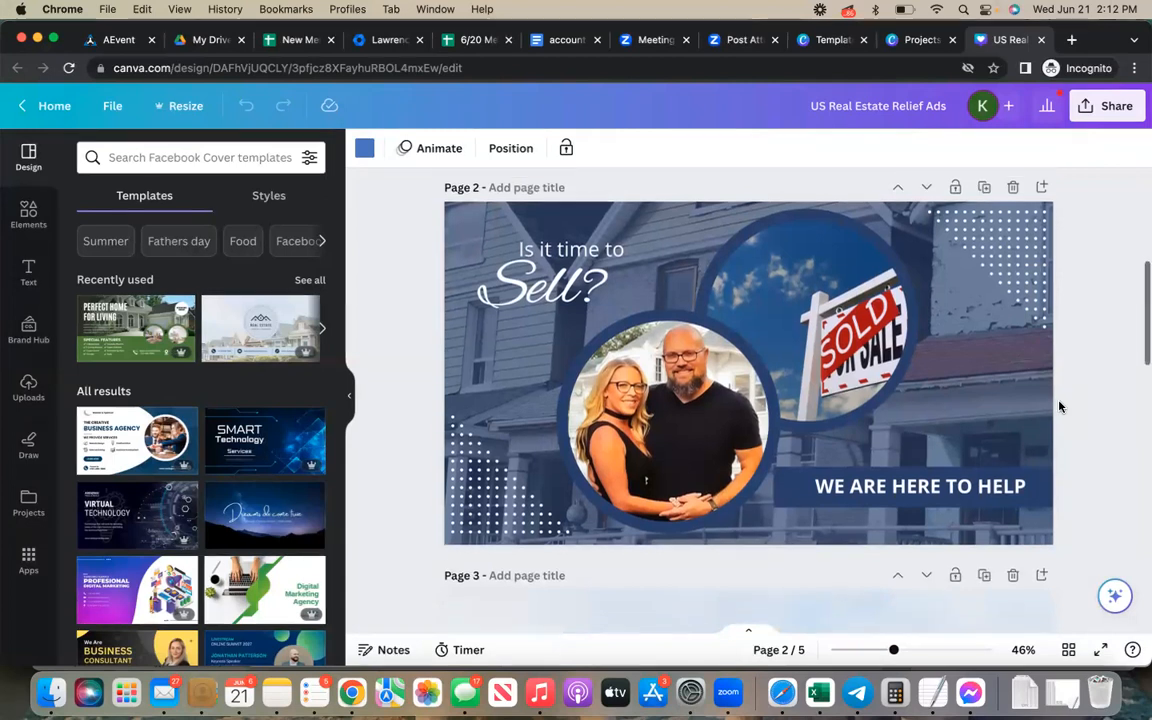
scroll(1060, 406, down, 3)
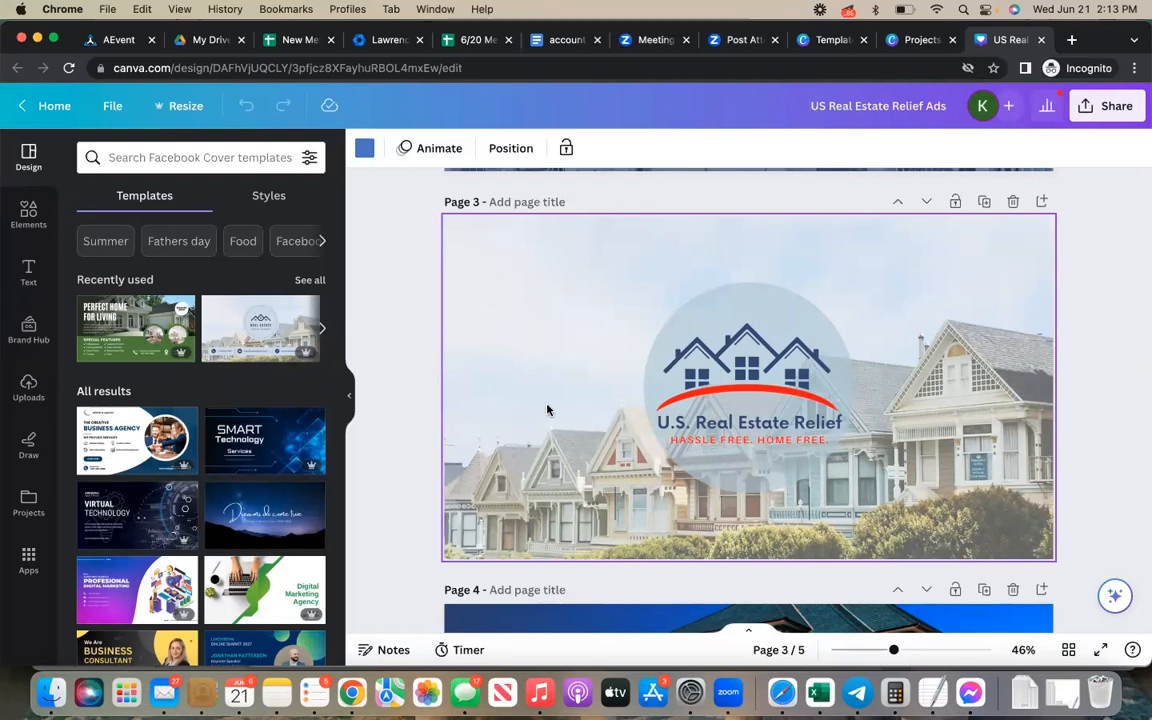
scroll(547, 409, down, 6)
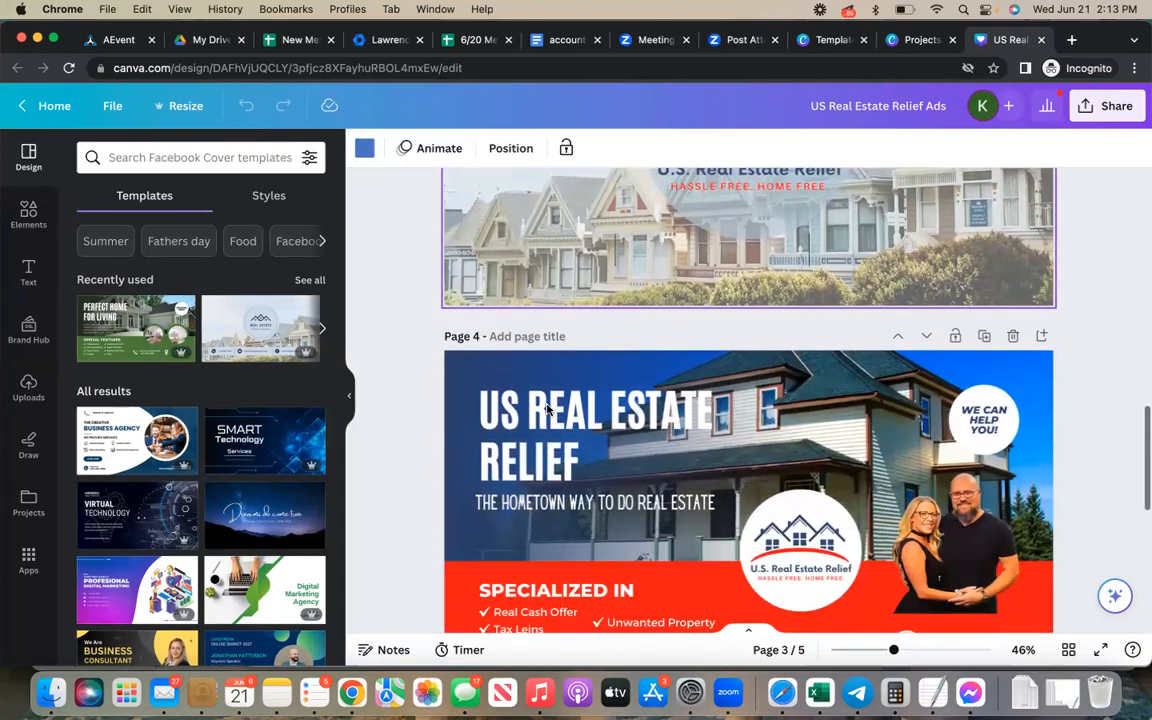
scroll(547, 409, down, 1)
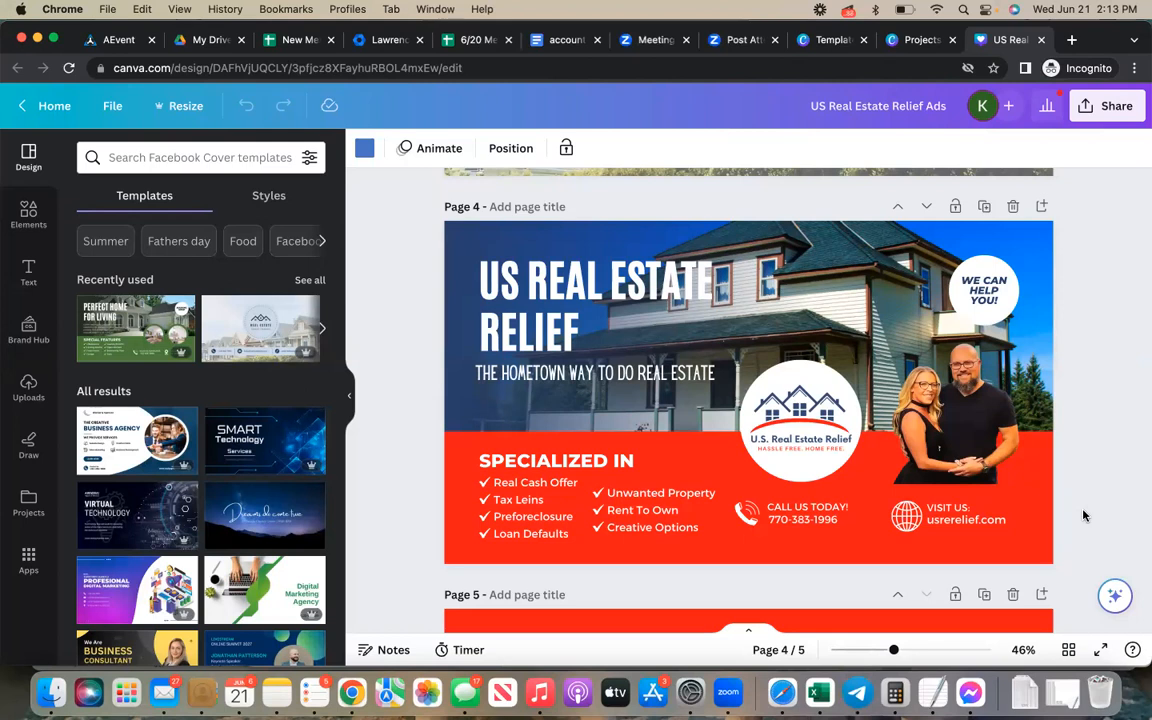
scroll(1083, 515, down, 5)
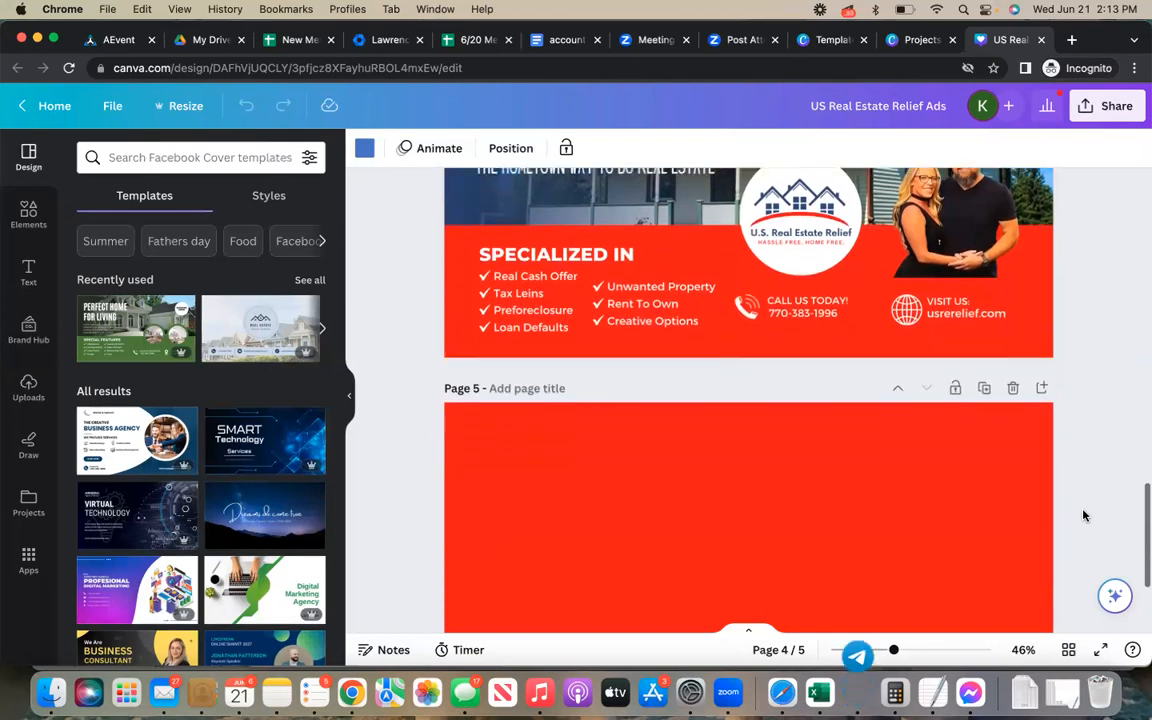
scroll(1003, 548, up, 2)
scroll(1065, 401, up, 3)
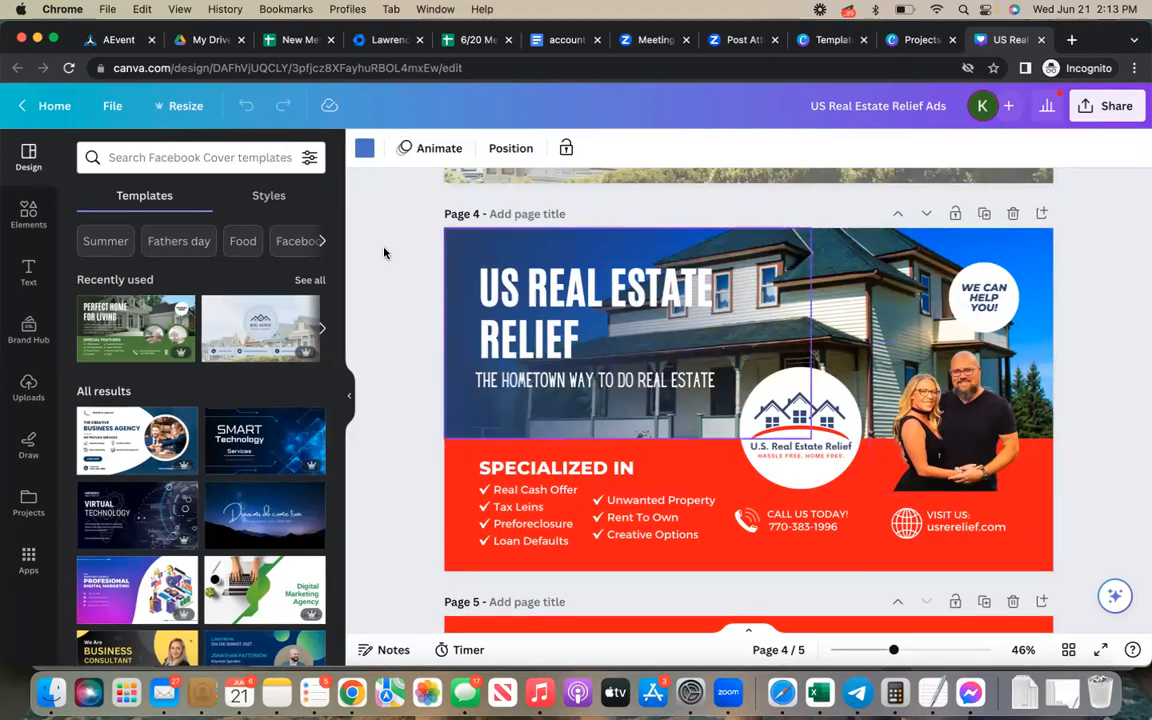
Search the templates for "real estate ad" and apply the brown "Planning to sell or own a house?" template to blank page 5
click(207, 160)
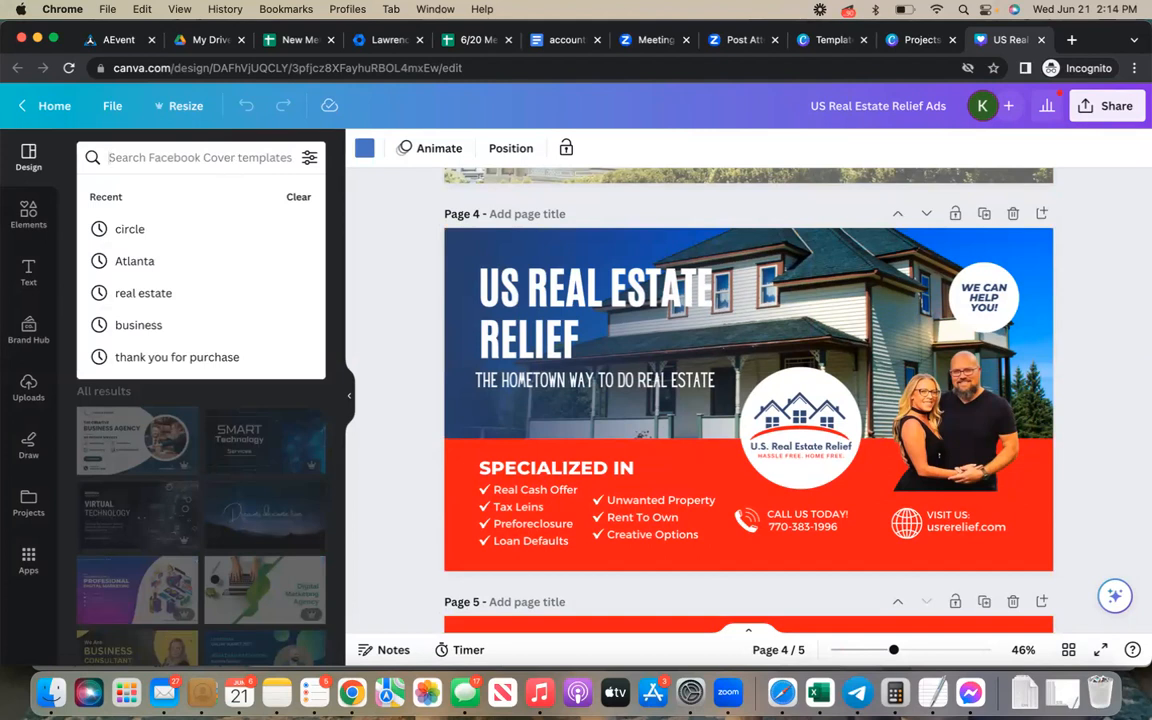
text(real estate ad)
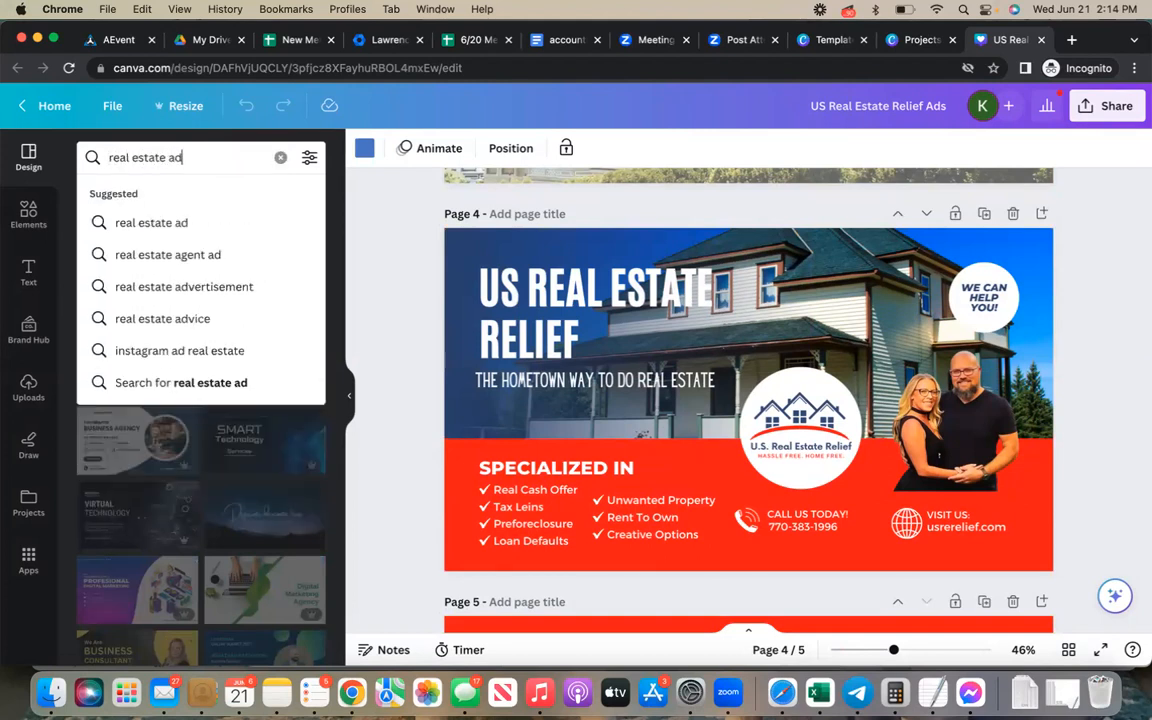
key(Return)
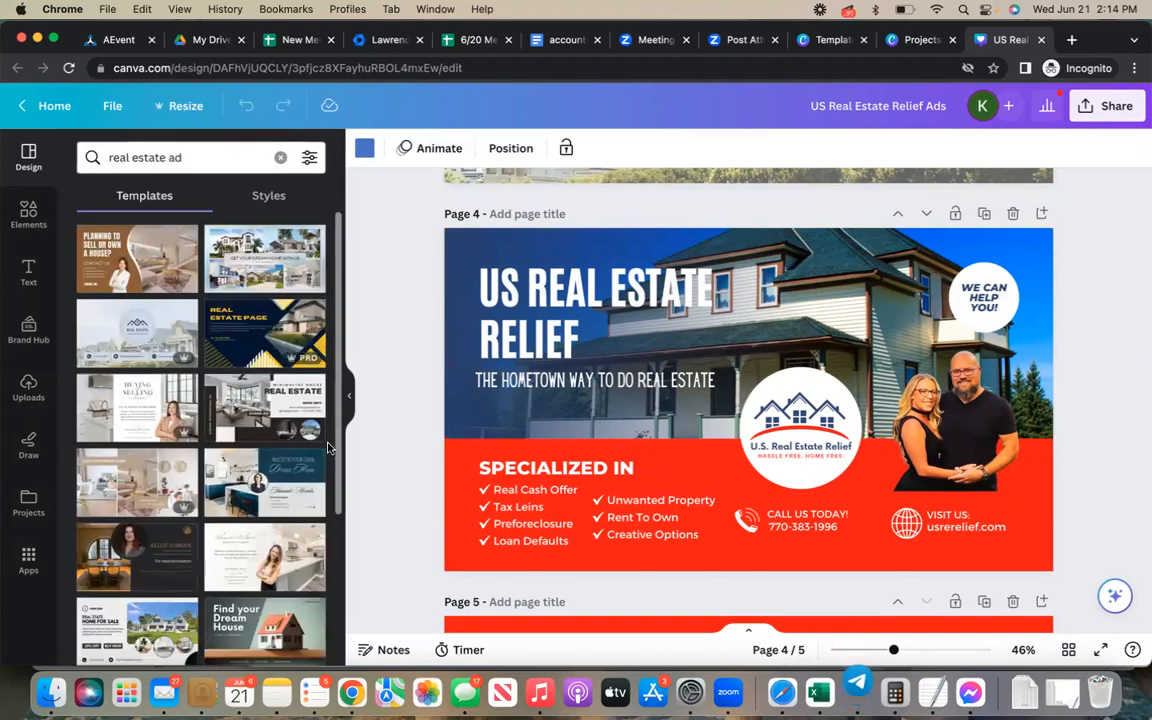
scroll(395, 488, down, 5)
scroll(403, 507, down, 1)
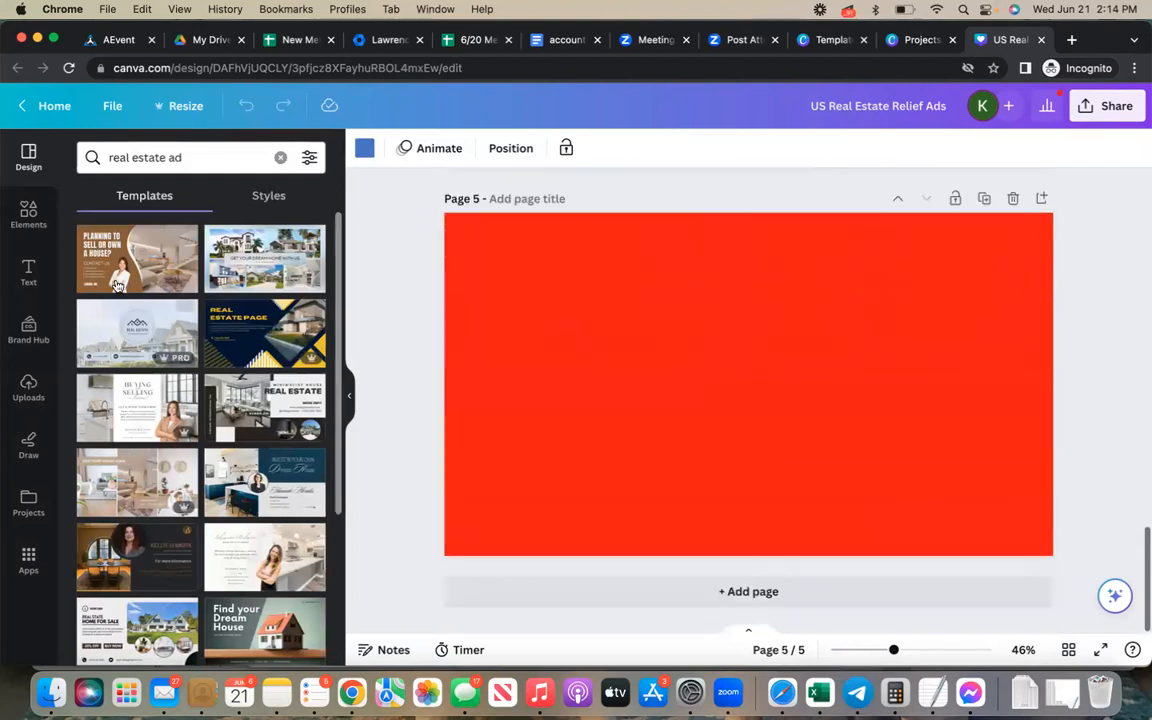
click(147, 262)
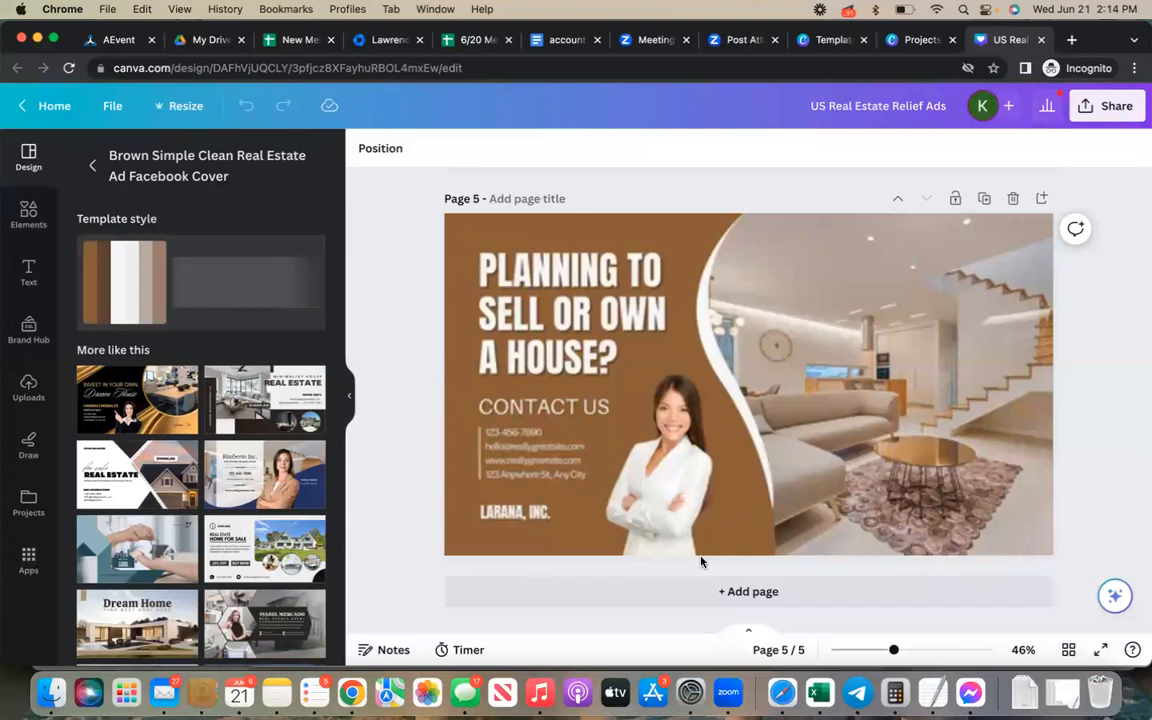
Switch to the US Real Estate Relief brand kit and shuffle its palette on page 5 until the background is red with white text
click(821, 545)
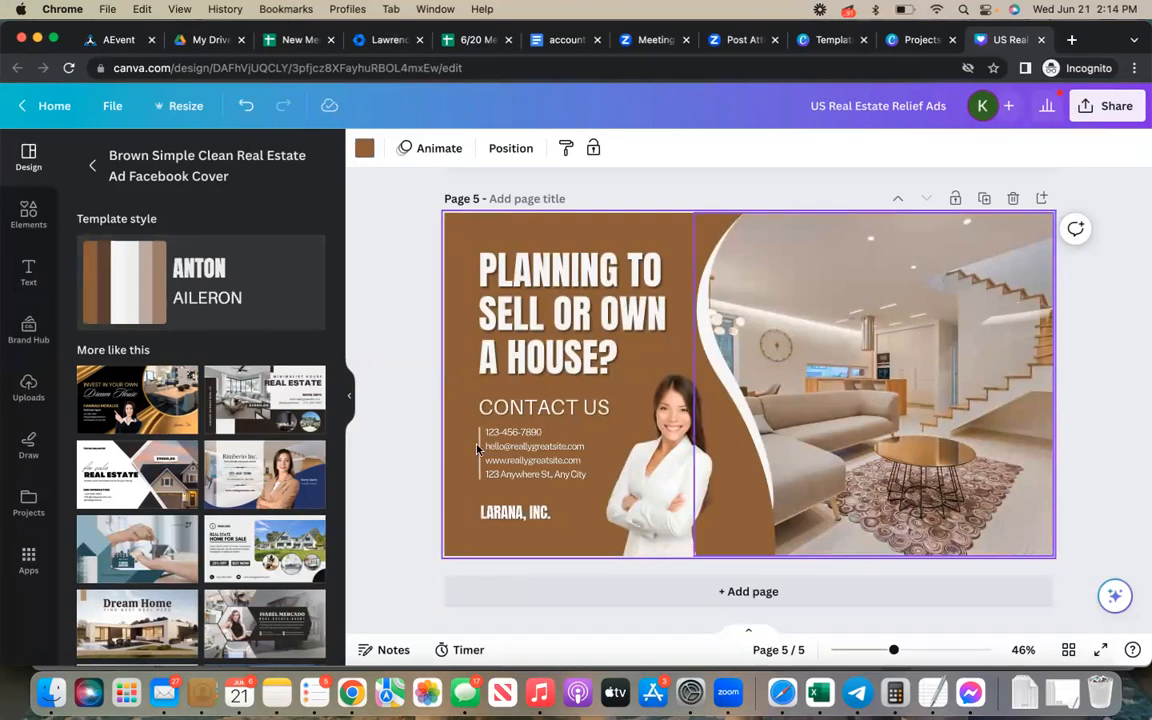
click(21, 334)
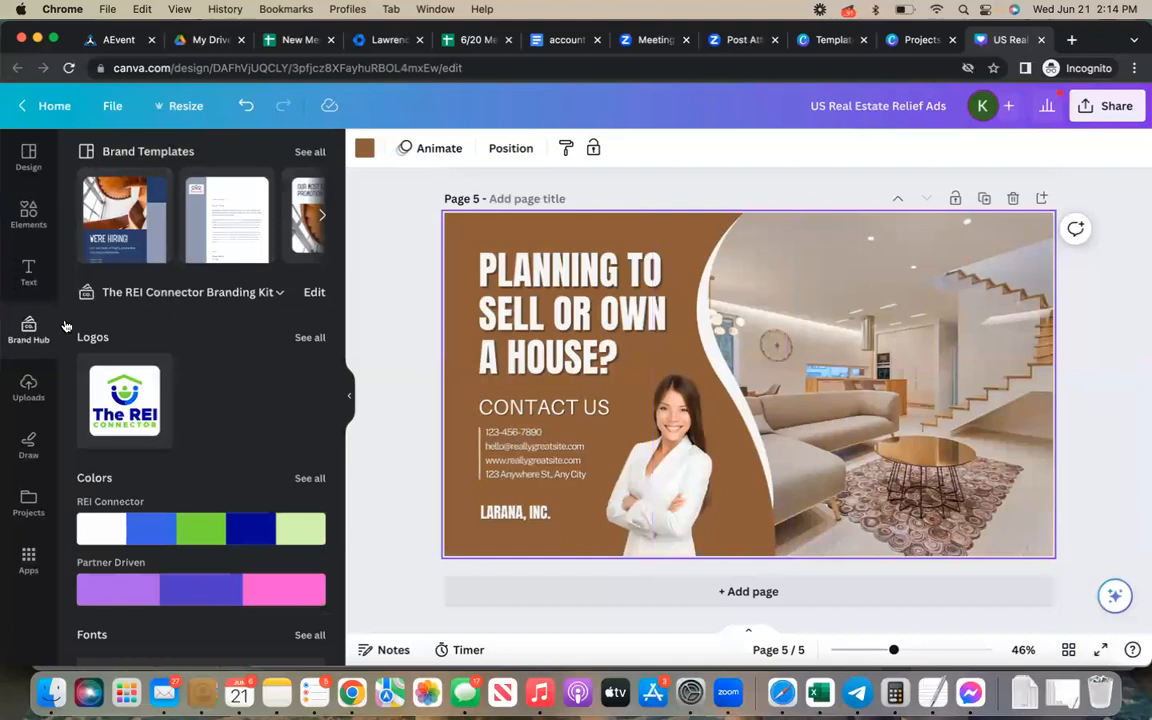
click(270, 291)
scroll(690, 470, down, 3)
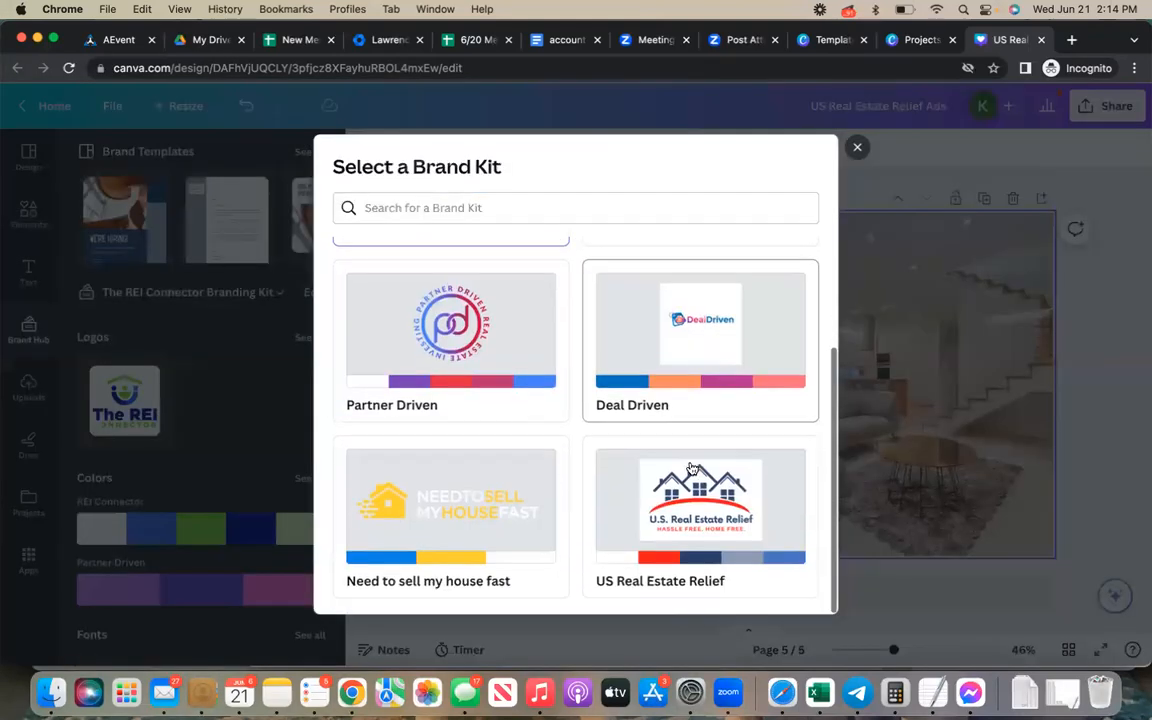
click(611, 460)
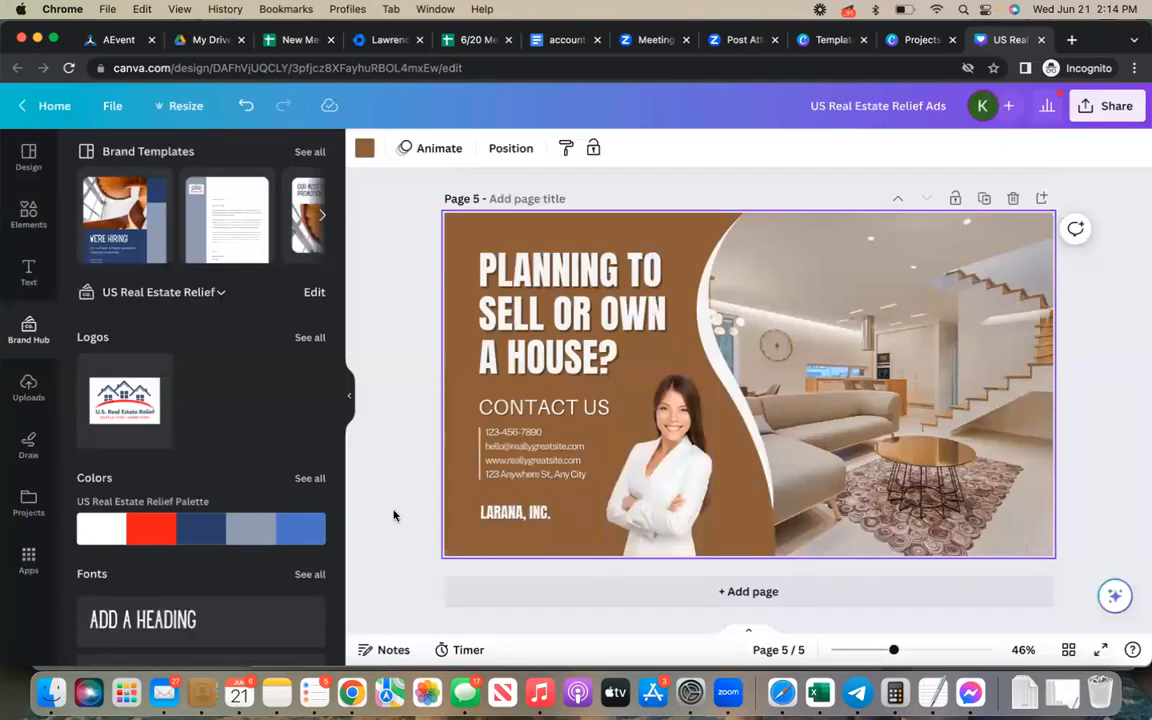
click(204, 539)
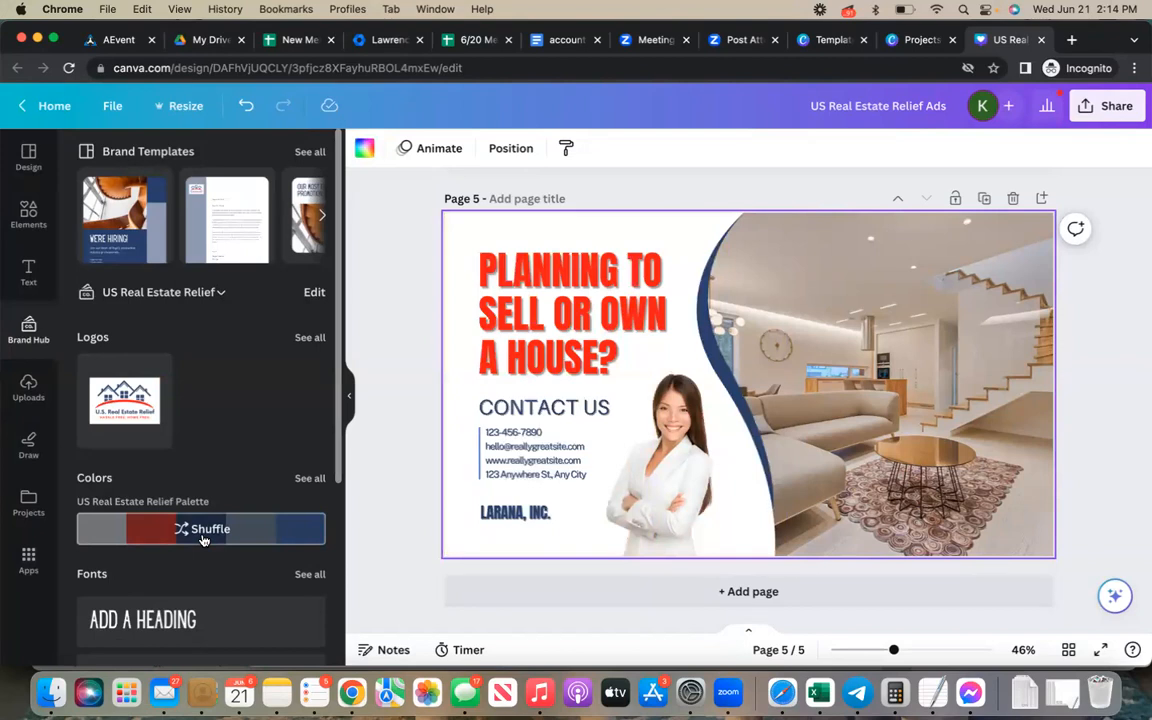
click(204, 539)
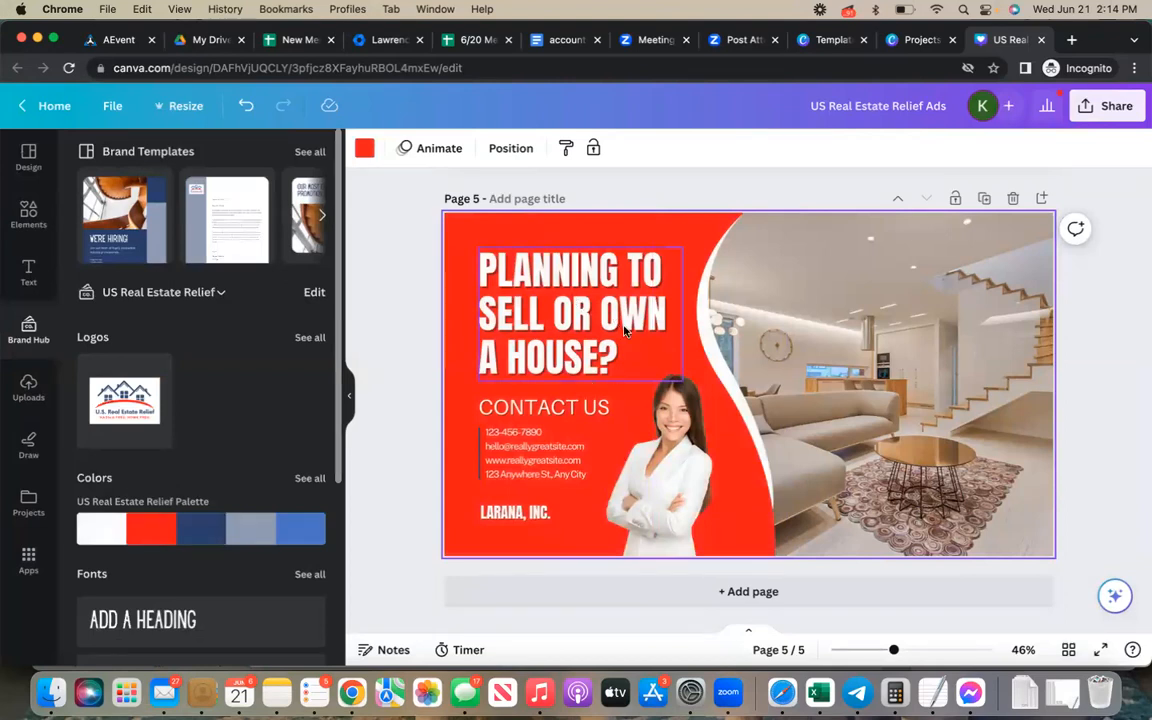
Remove "OR OWN" from the page 5 headline so it reads "PLANNING TO SELL A HOUSE?"
click(640, 283)
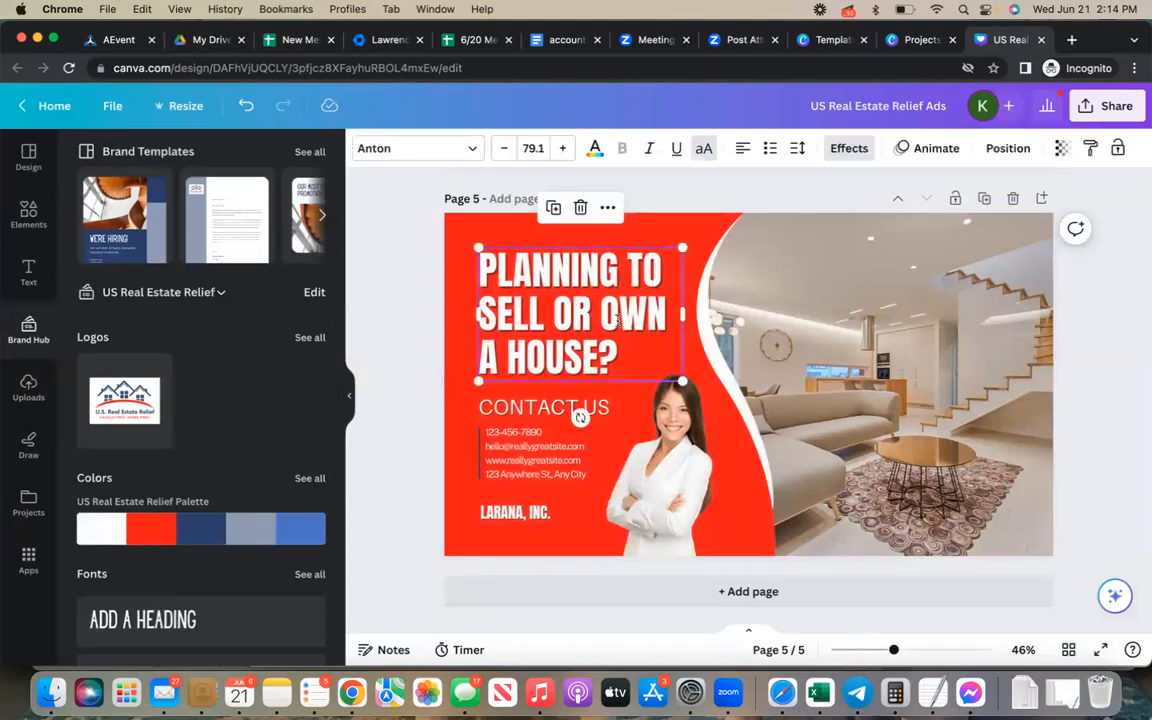
click(625, 320)
click(640, 315)
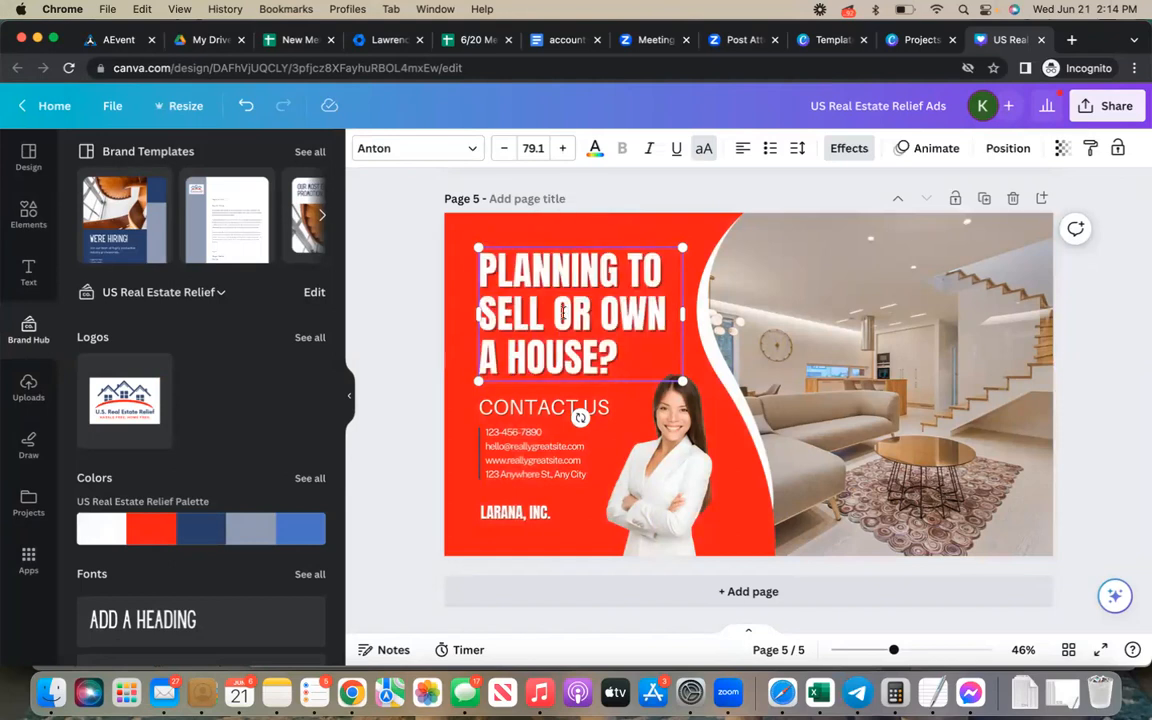
key(BackSpace)
key(BackSpace)
key(BackSpace)
key(BackSpace)
key(BackSpace)
key(BackSpace)
key(BackSpace)
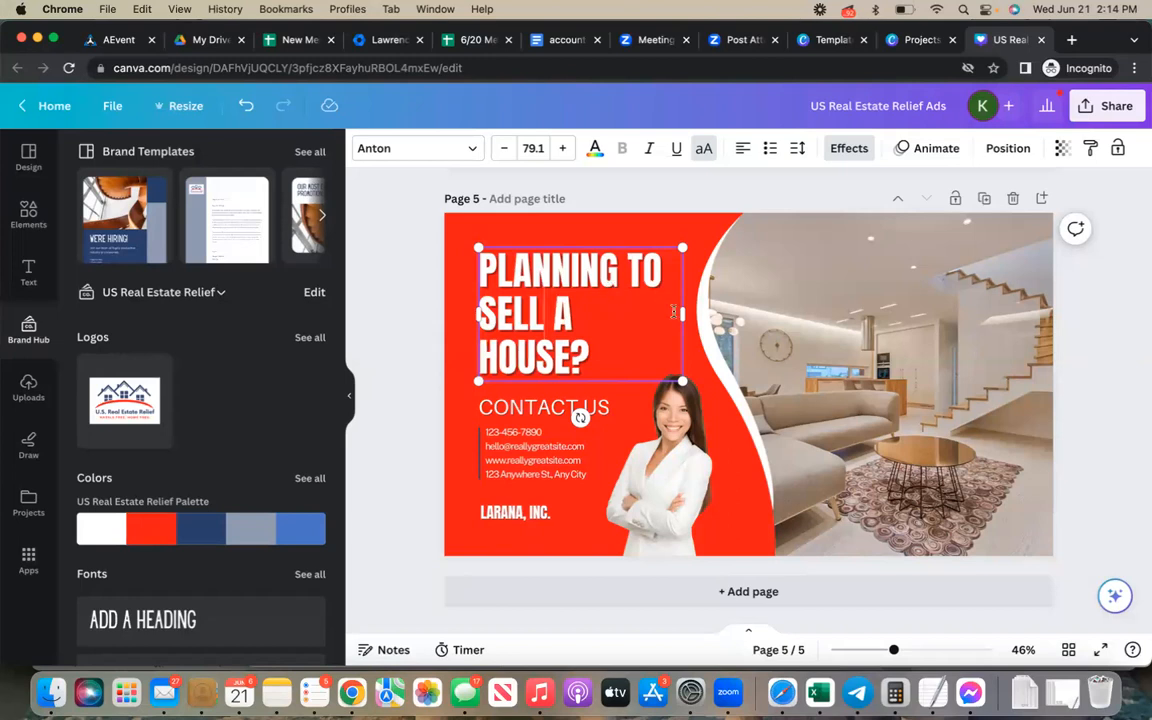
click(405, 477)
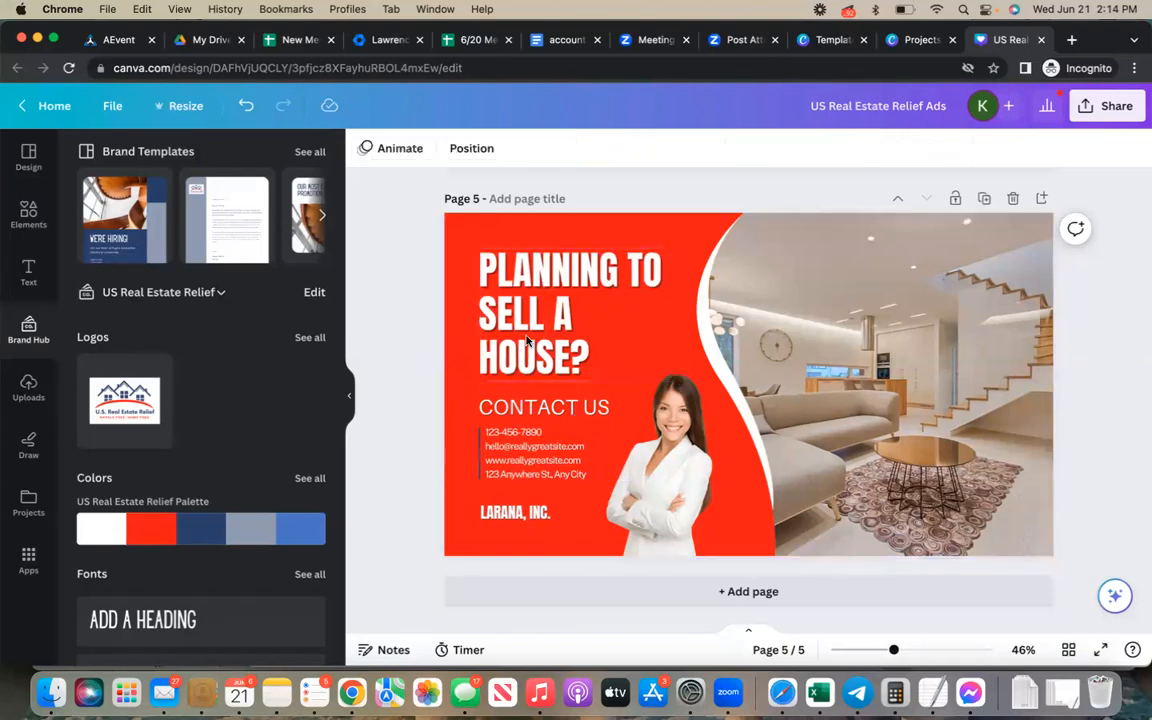
Copy the company's phone number from page 4 and paste it over the placeholder phone number under CONTACT US on page 5
scroll(527, 335, up, 2)
scroll(527, 340, down, 1)
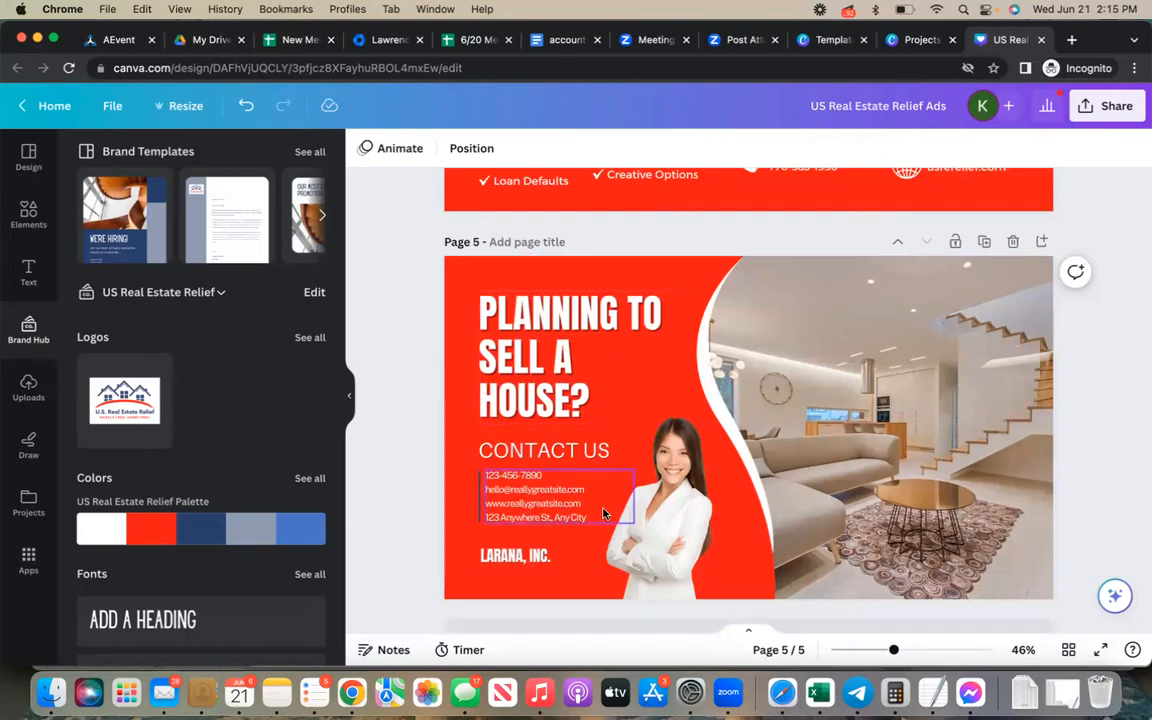
scroll(603, 514, up, 3)
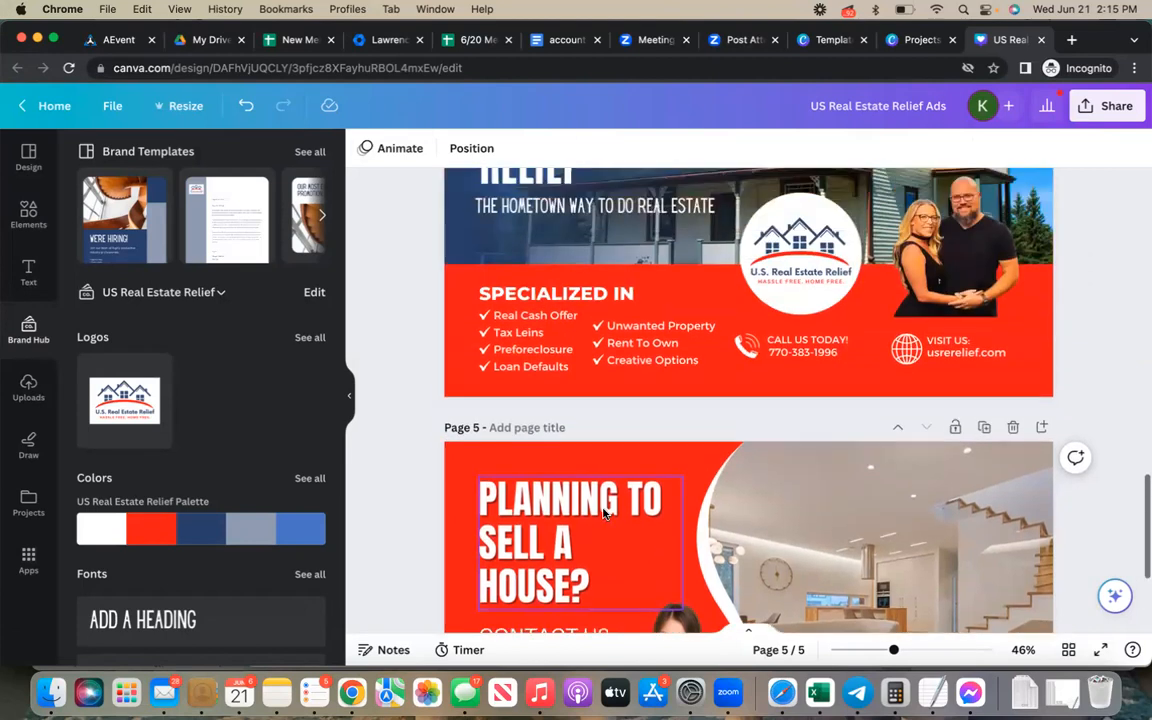
scroll(603, 514, up, 2)
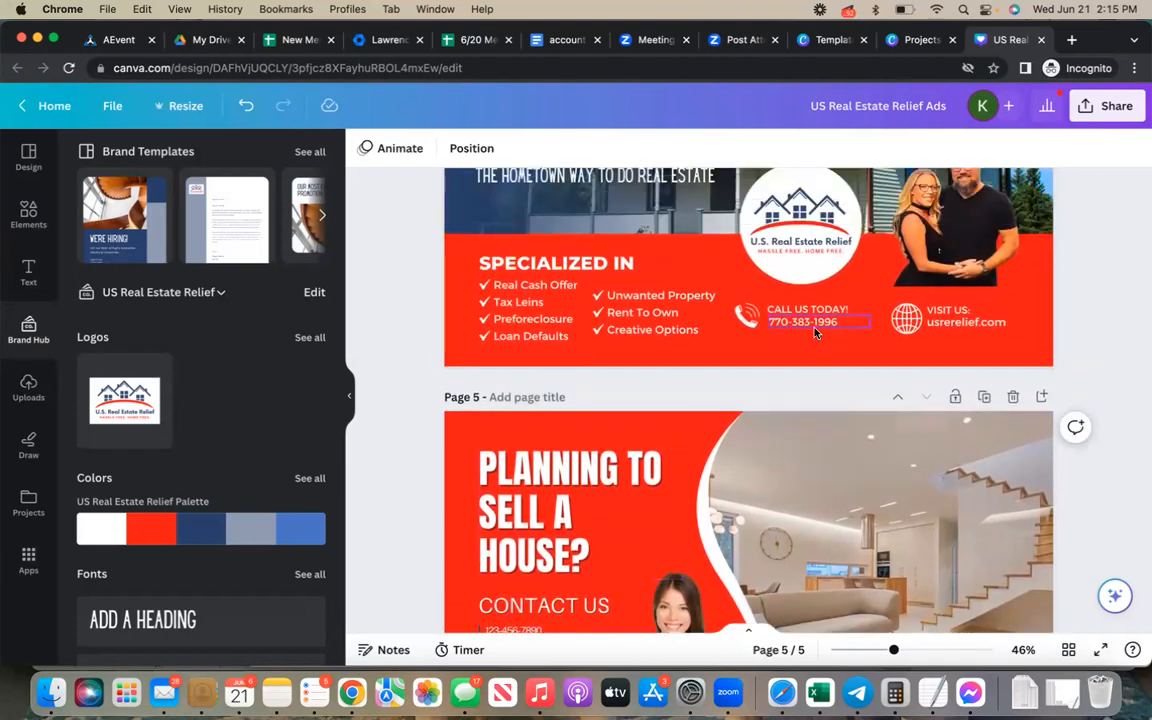
click(815, 322)
scroll(540, 540, down, 2)
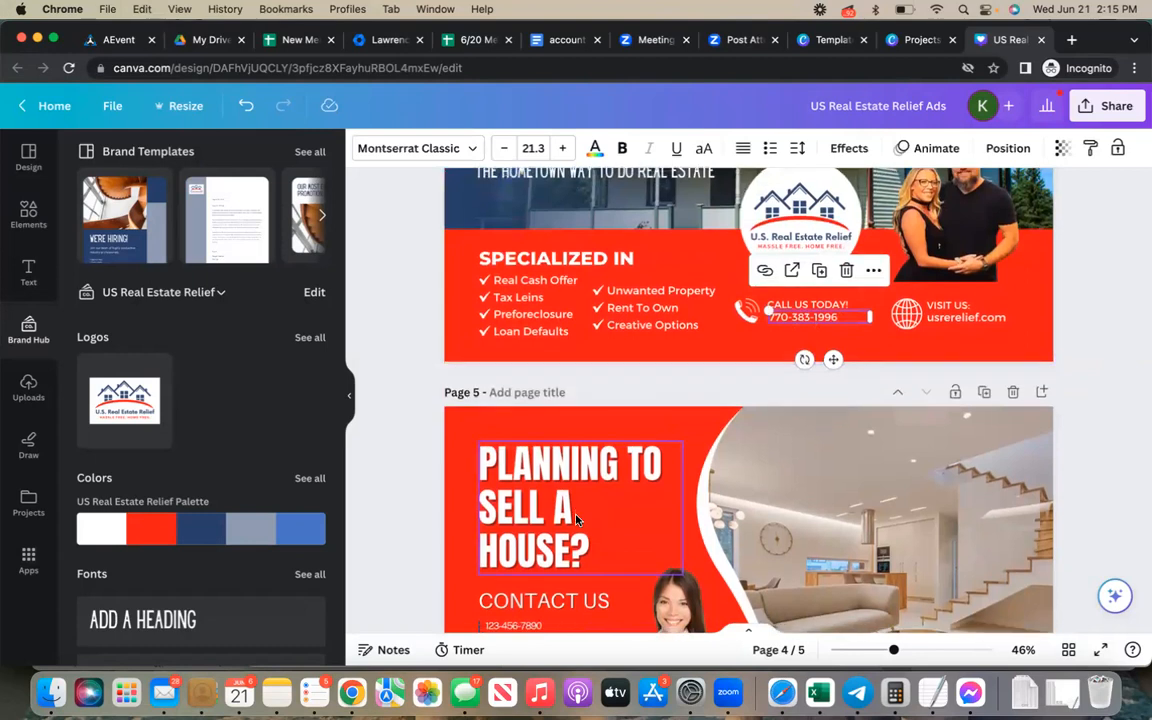
click(535, 568)
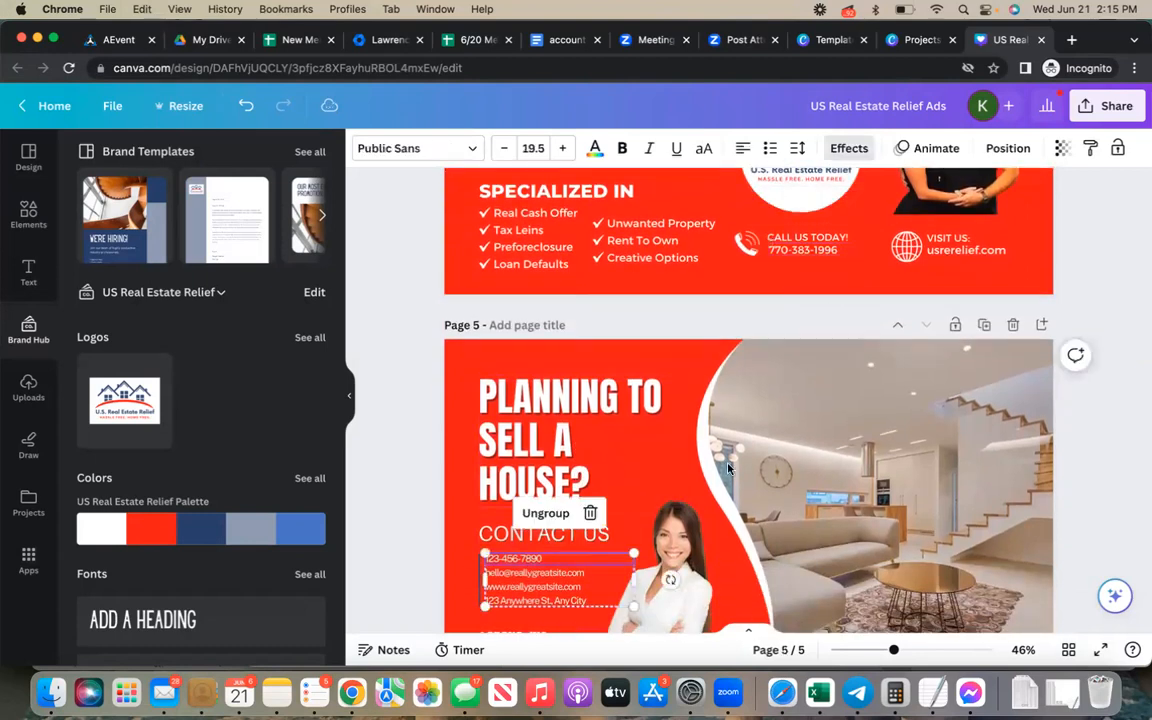
click(833, 251)
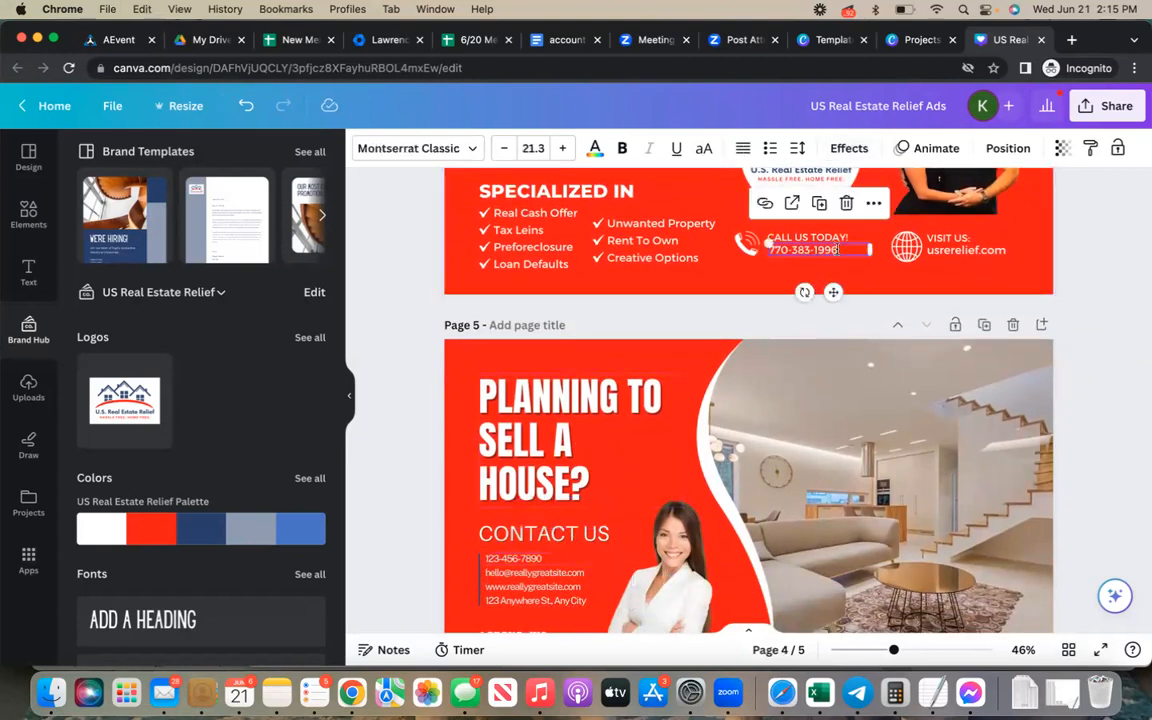
double_click(836, 250)
key(cmd+c)
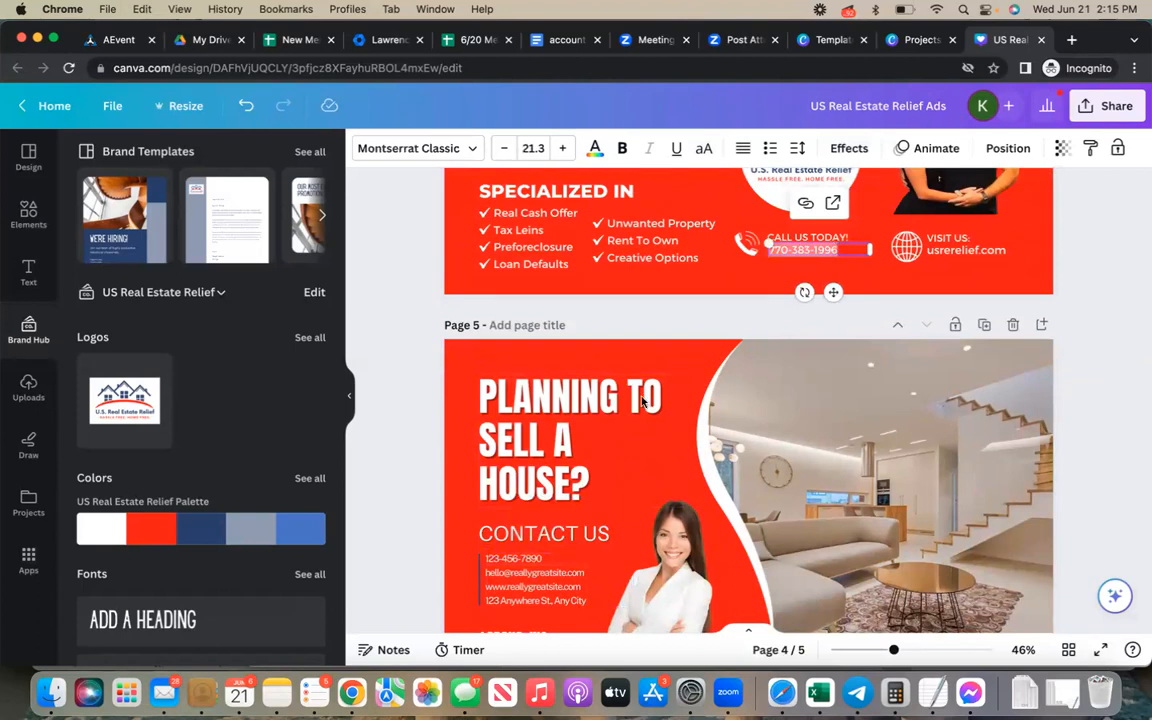
click(512, 566)
double_click(512, 561)
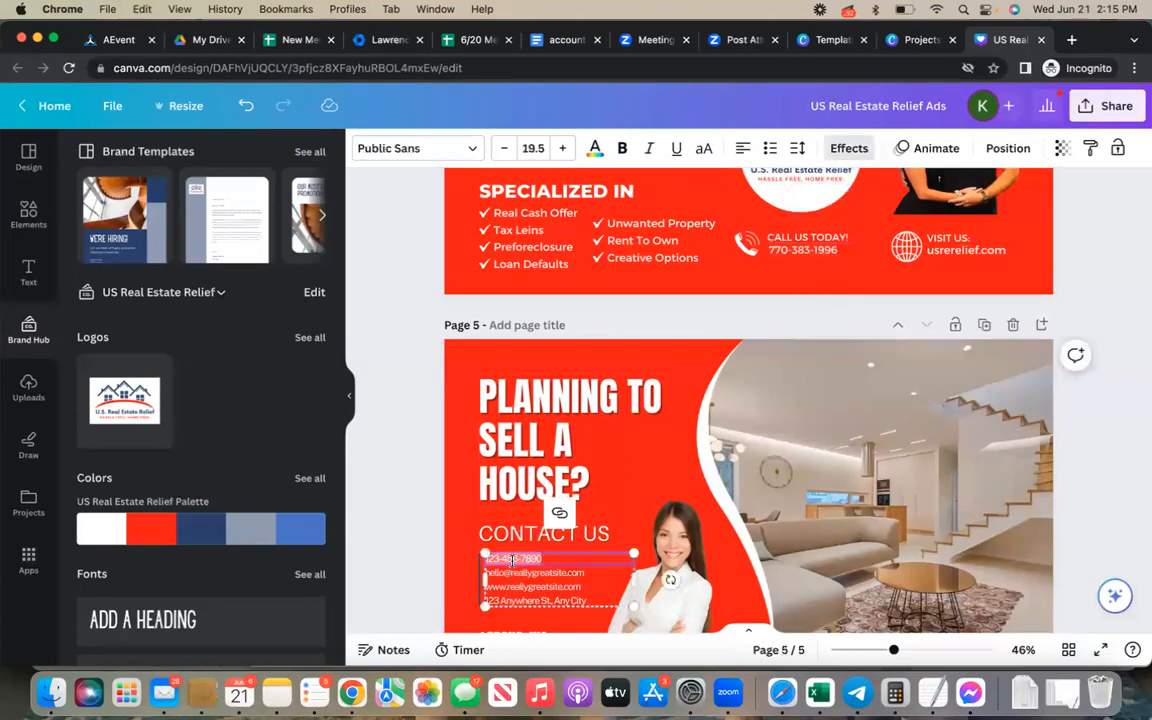
key(cmd+v)
click(597, 606)
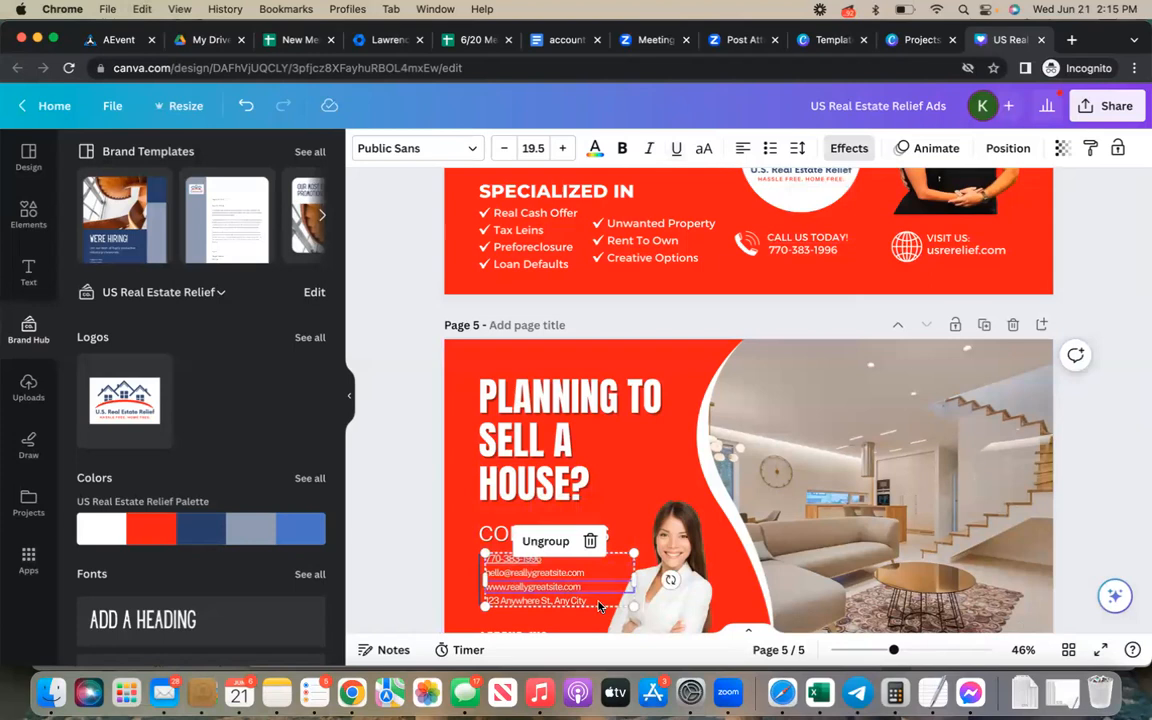
scroll(575, 495, down, 3)
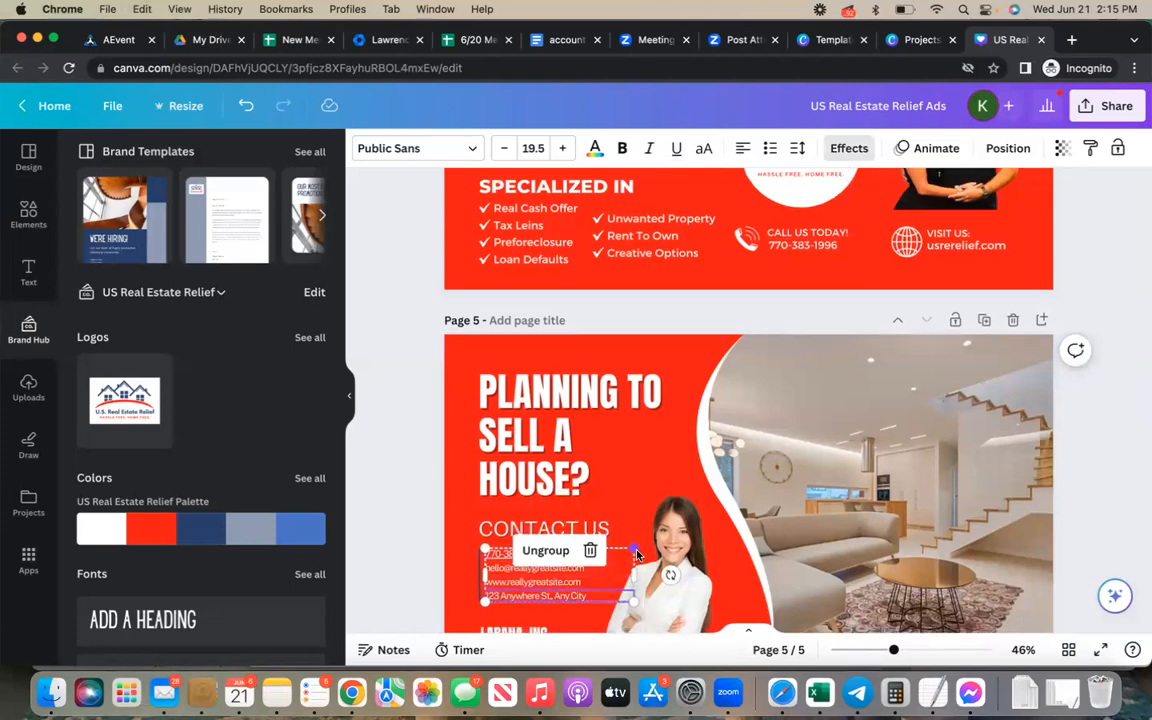
Delete the placeholder email, website and street address lines under CONTACT US on page 5
click(546, 455)
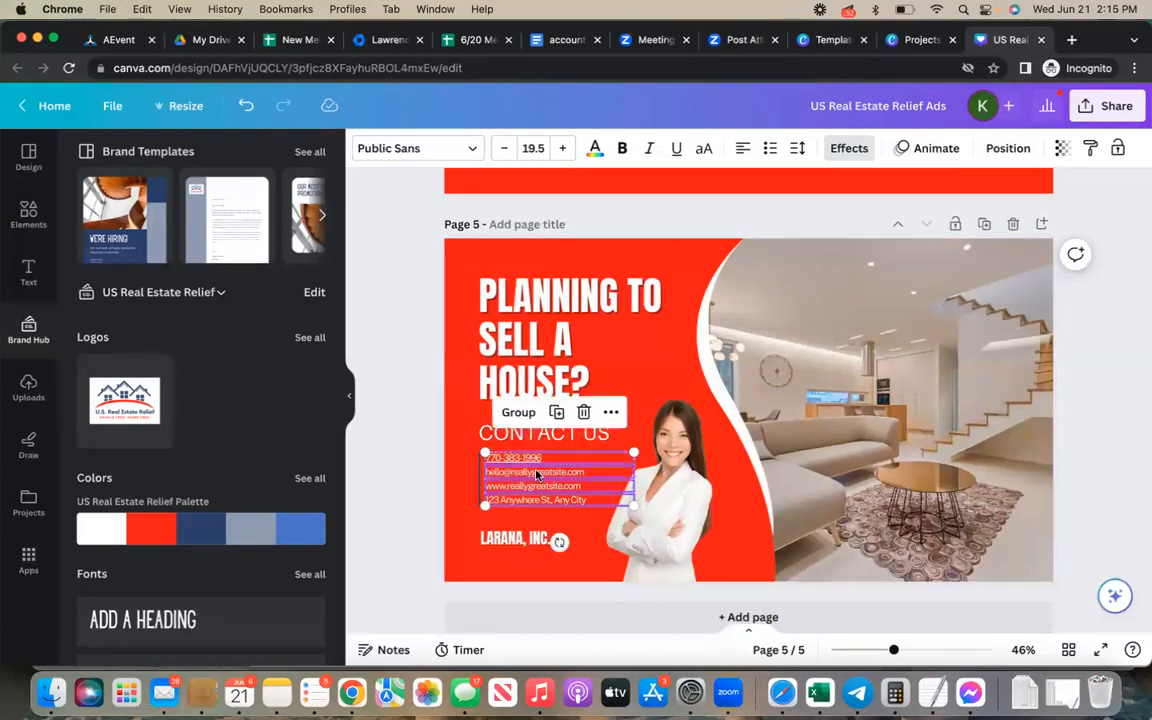
click(424, 480)
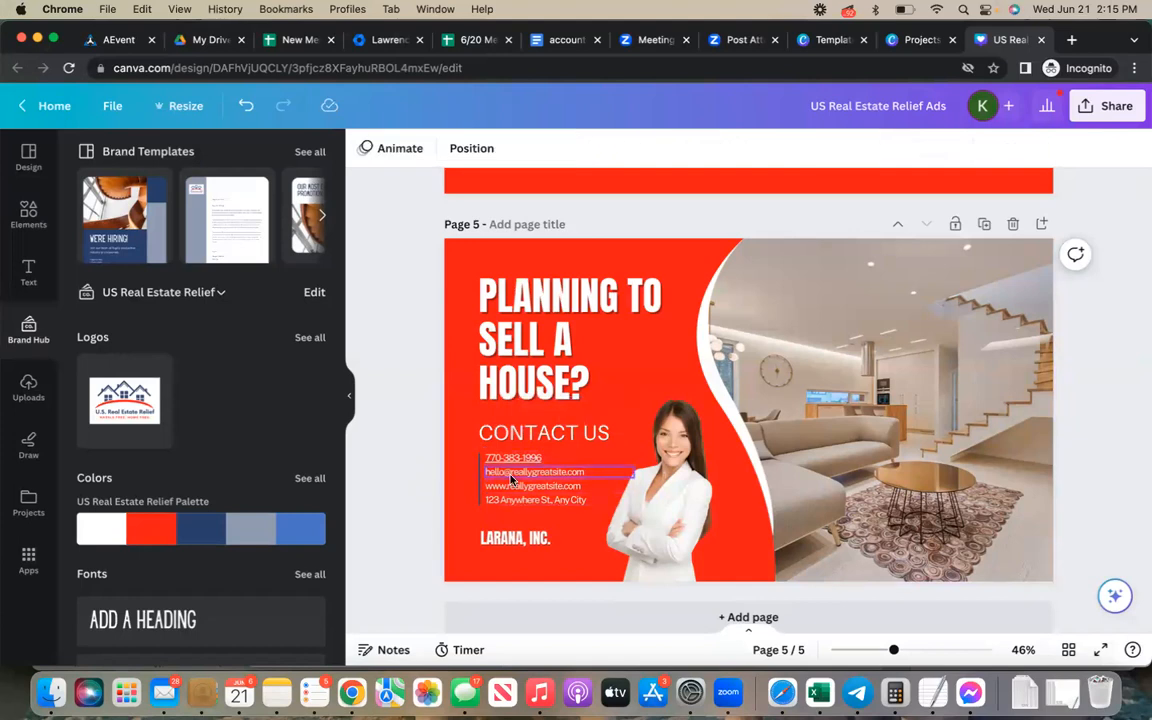
click(511, 479)
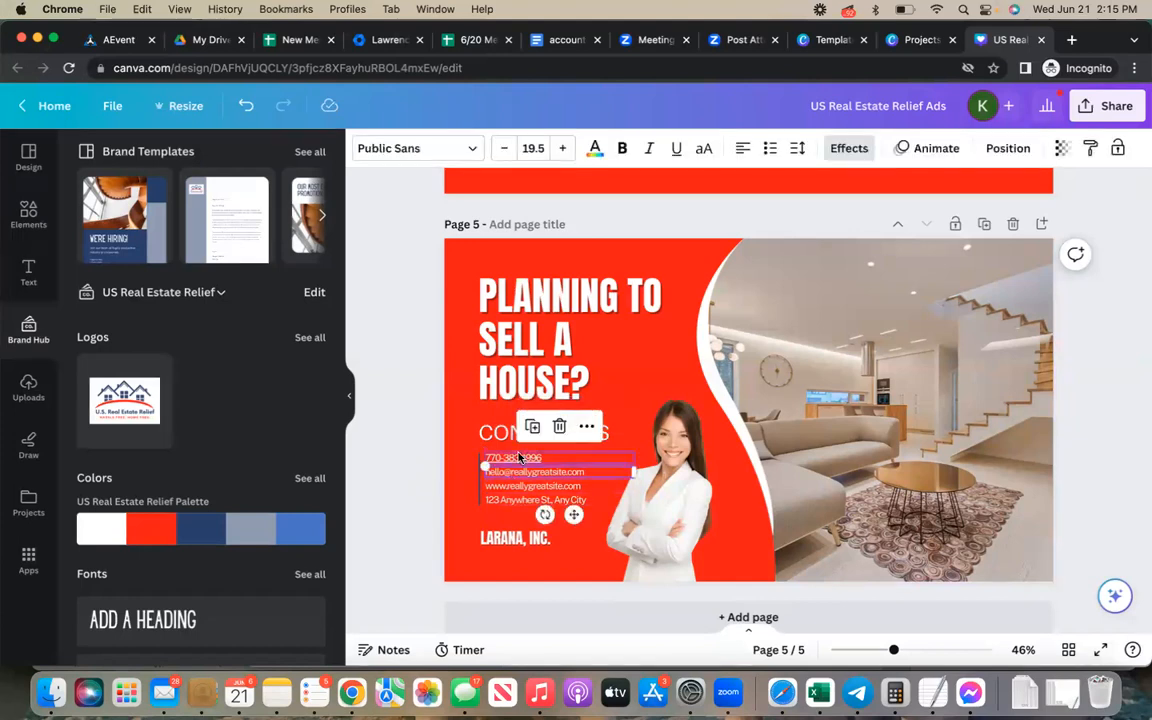
shift+click(520, 489)
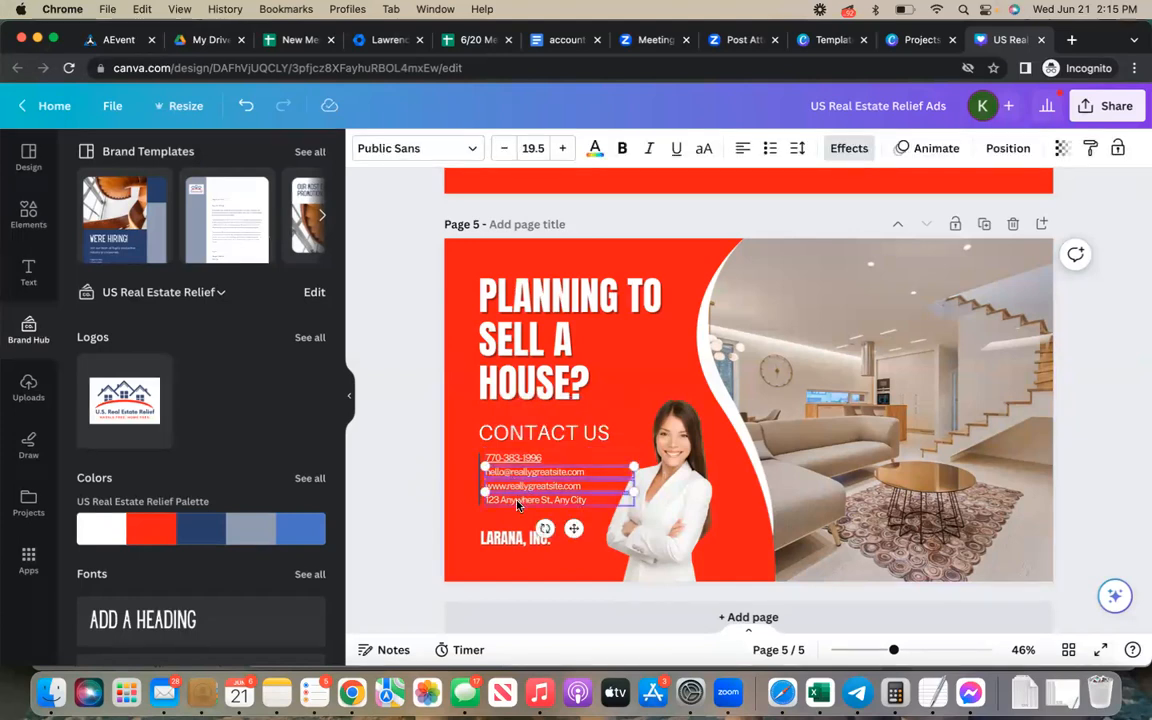
shift+click(518, 501)
key(Delete)
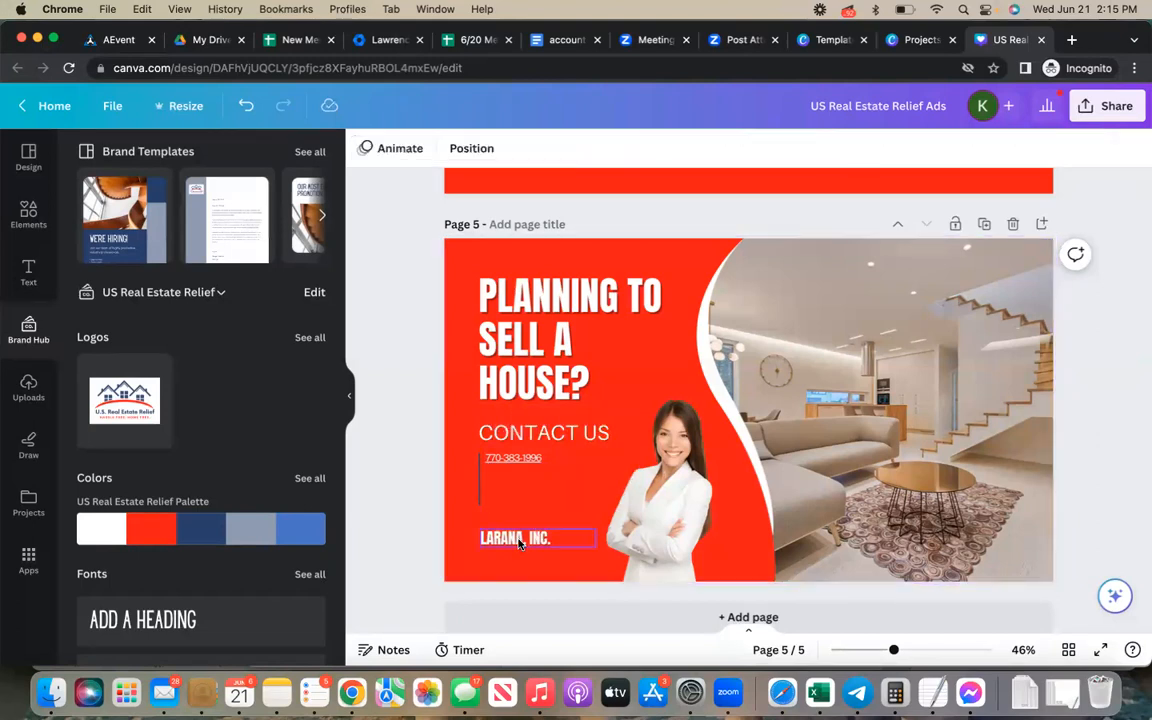
Replace "LARANA, INC." on page 5 with "US REAL ESTATE RELIEF" and widen its text box so the name fits on one line
click(521, 540)
double_click(518, 540)
text(US)
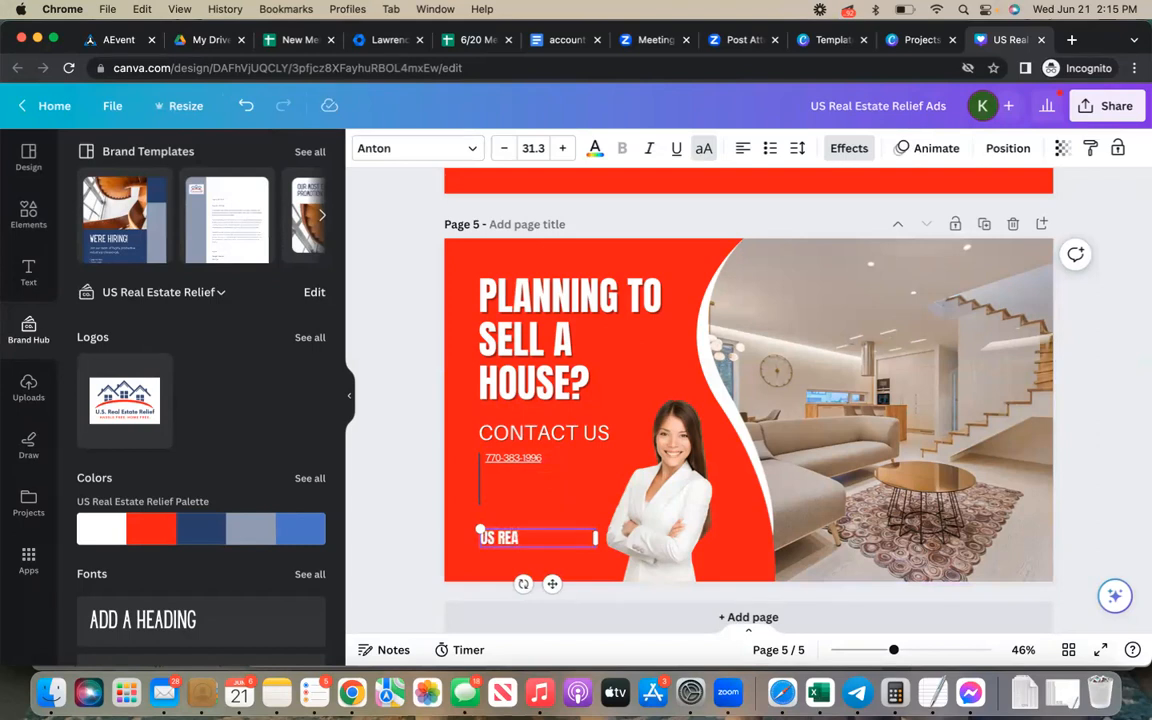
text( Real E)
scroll(703, 398, up, 2)
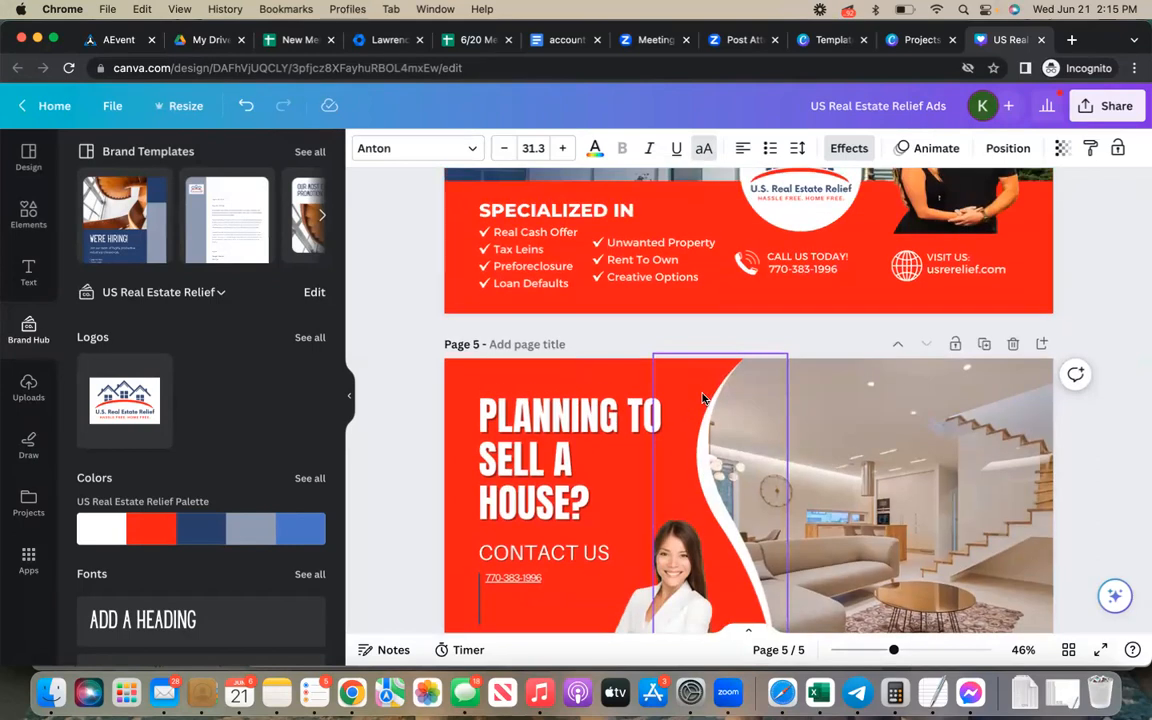
text(A)
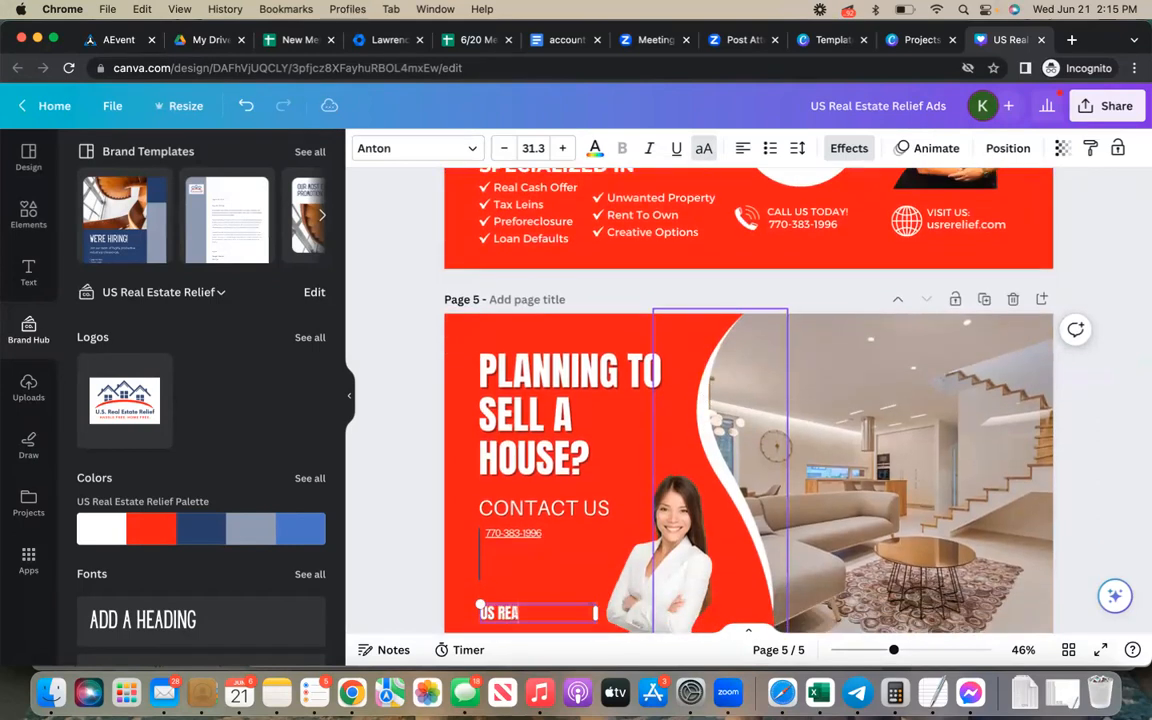
text(L ESTATE RELIEF)
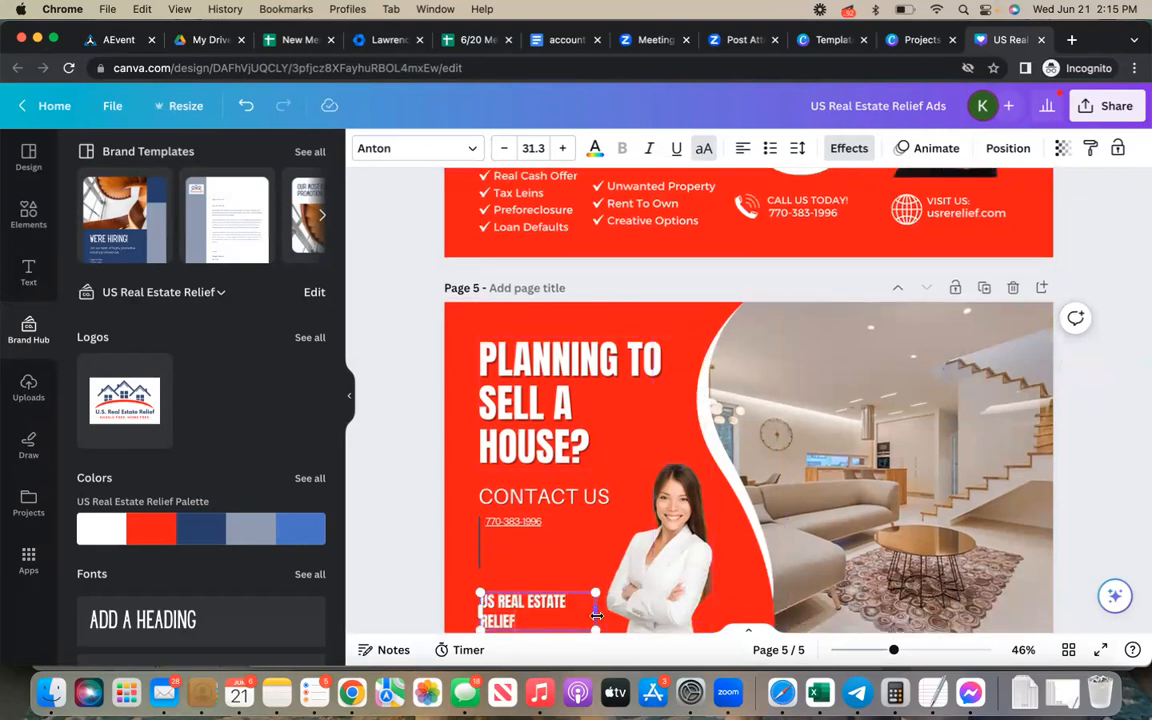
drag(596, 615, 620, 615)
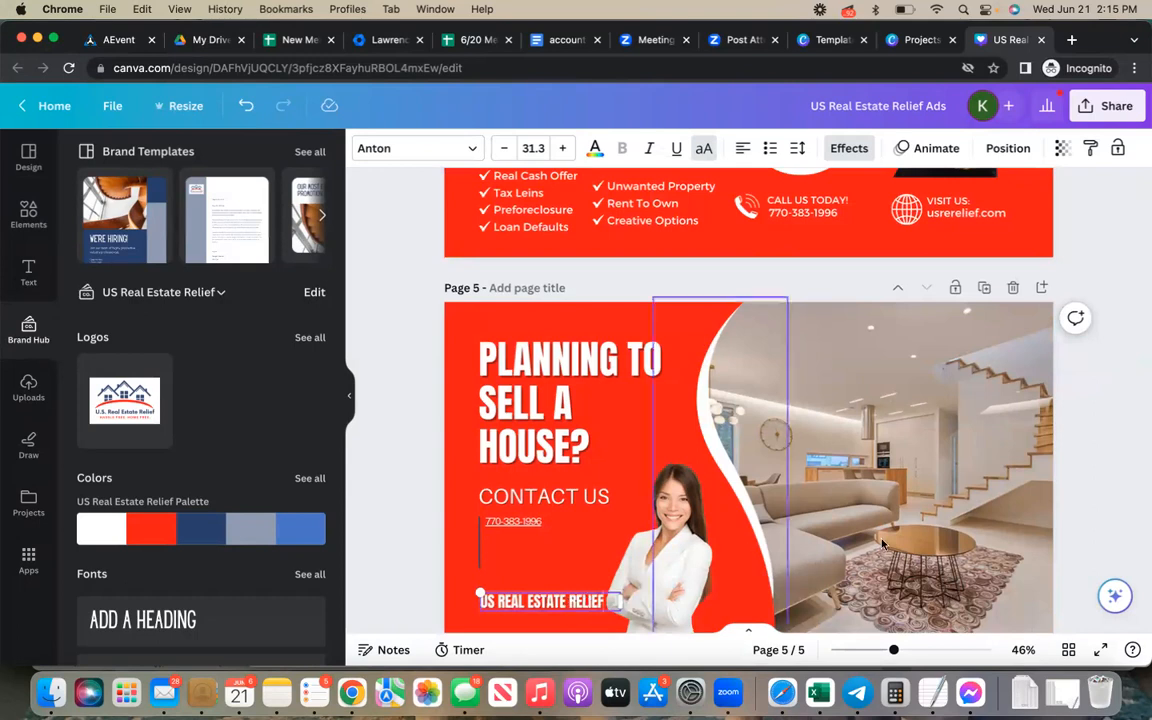
click(380, 527)
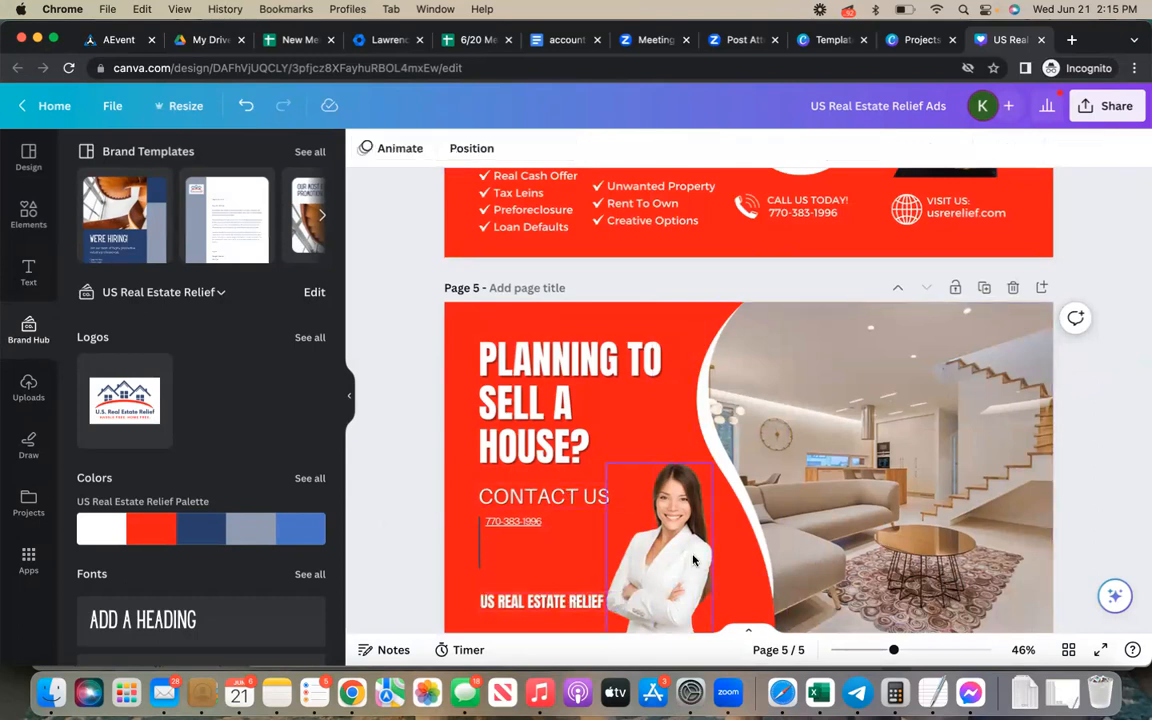
Delete the cutout photo of the woman in the white suit from page 5
scroll(688, 545, down, 1)
click(674, 506)
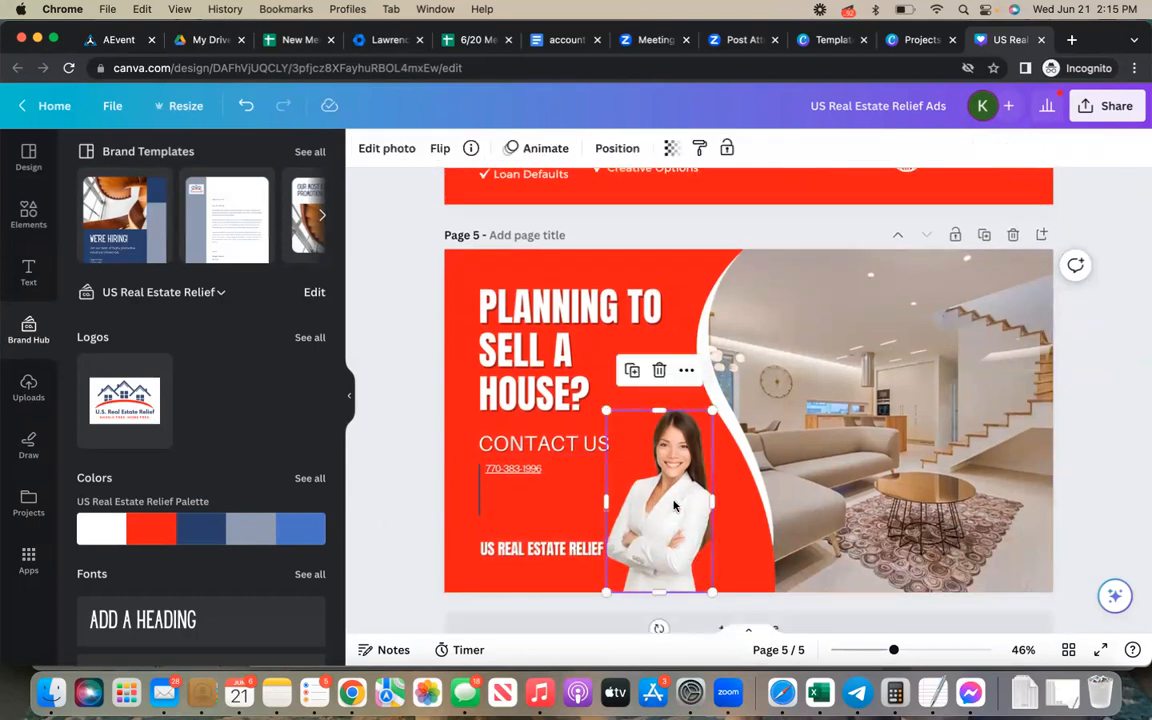
key(Delete)
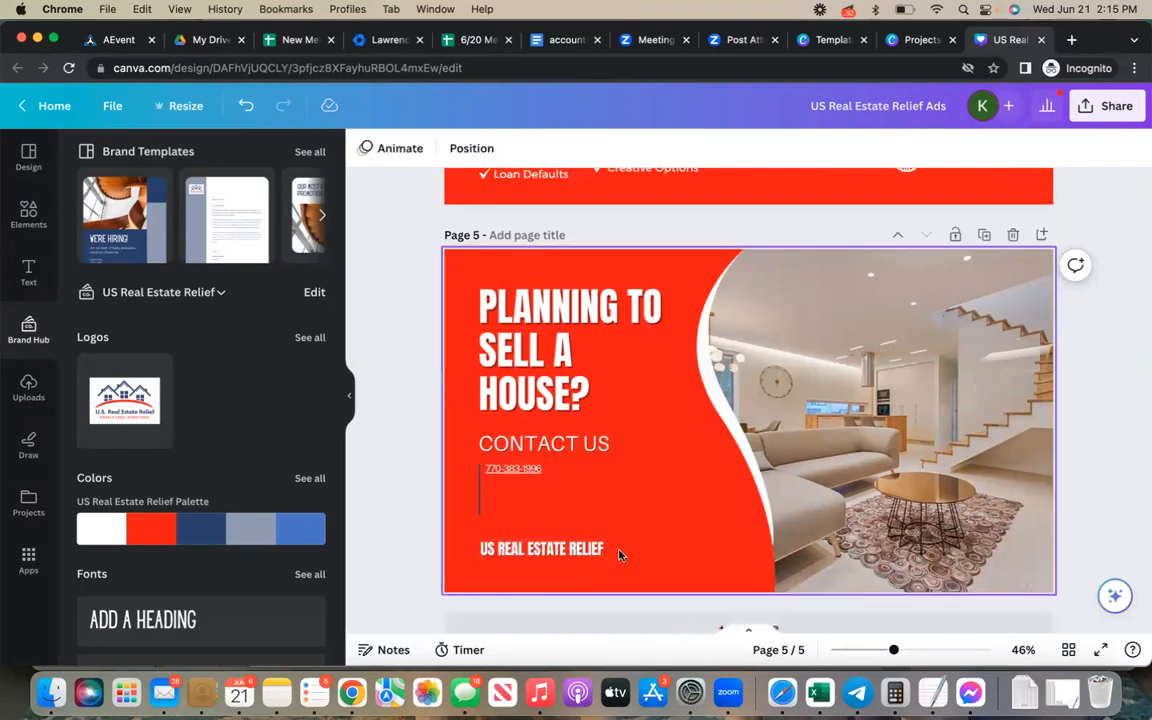
Copy the couple's cutout photo from page 4 onto page 5, place it beside the company name and enlarge it slightly
scroll(933, 243, up, 4)
click(933, 243)
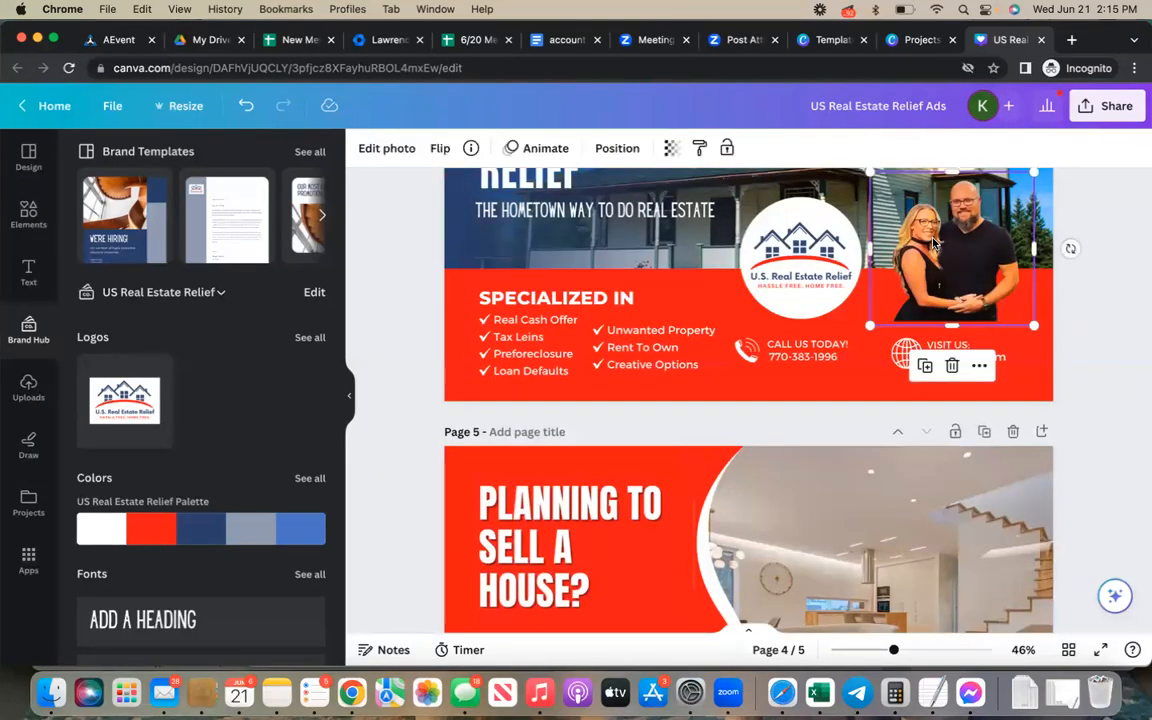
scroll(805, 481, down, 2)
scroll(805, 481, down, 2)
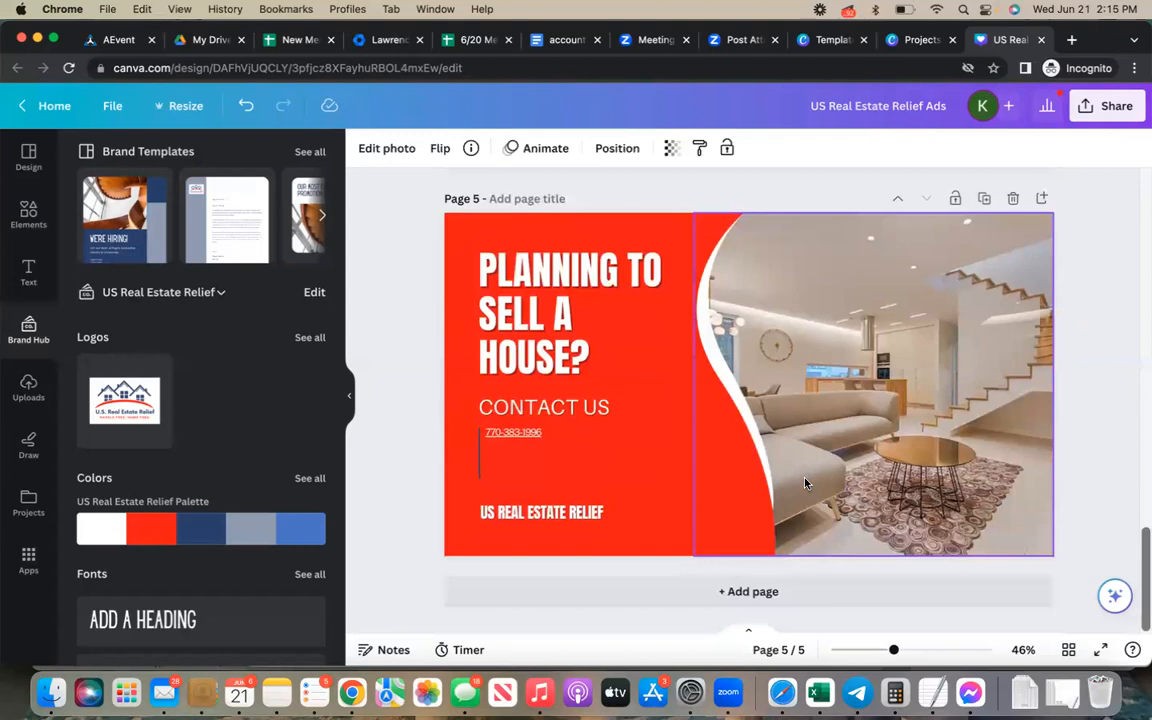
key(ctrl+v)
drag(933, 429, 640, 514)
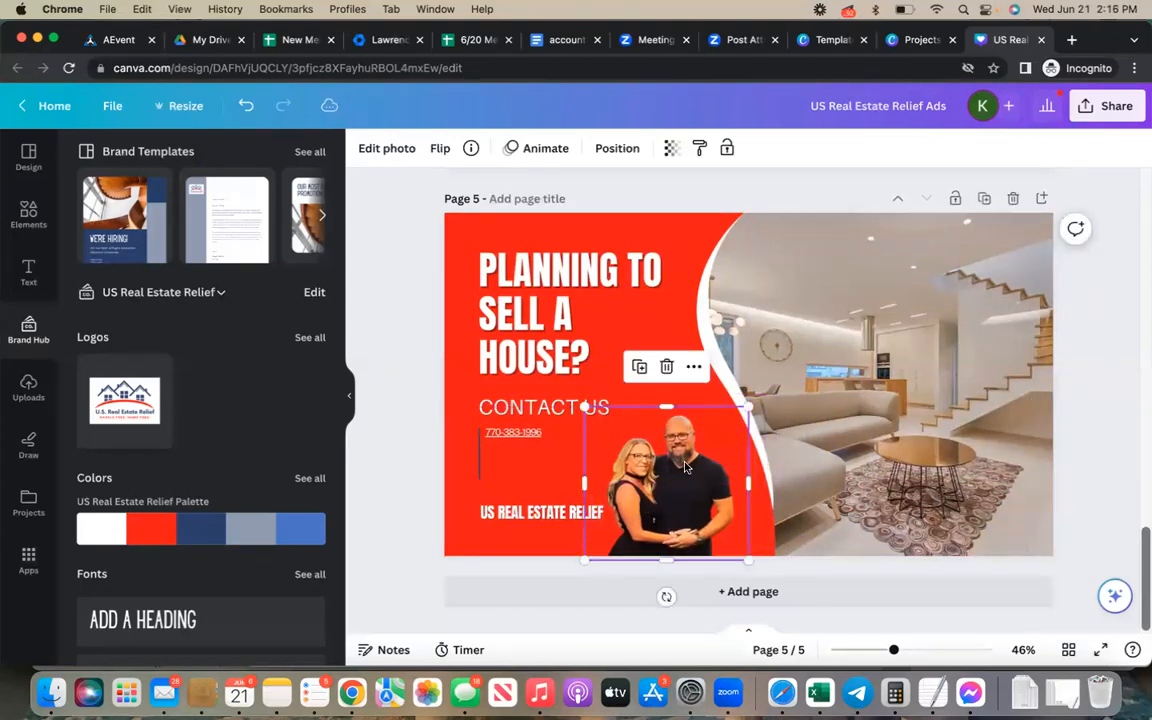
drag(749, 404, 773, 385)
click(928, 418)
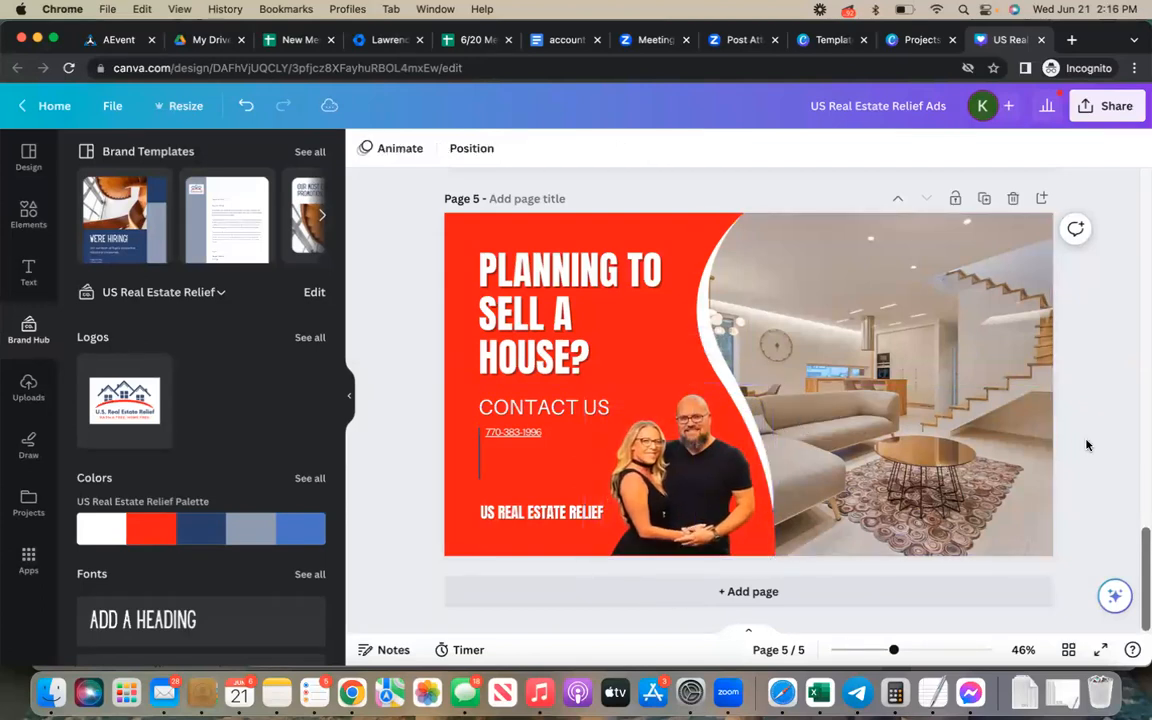
With the living-room photo on page 5 selected, search the elements for "fixer upper" and show all matching photos
click(926, 414)
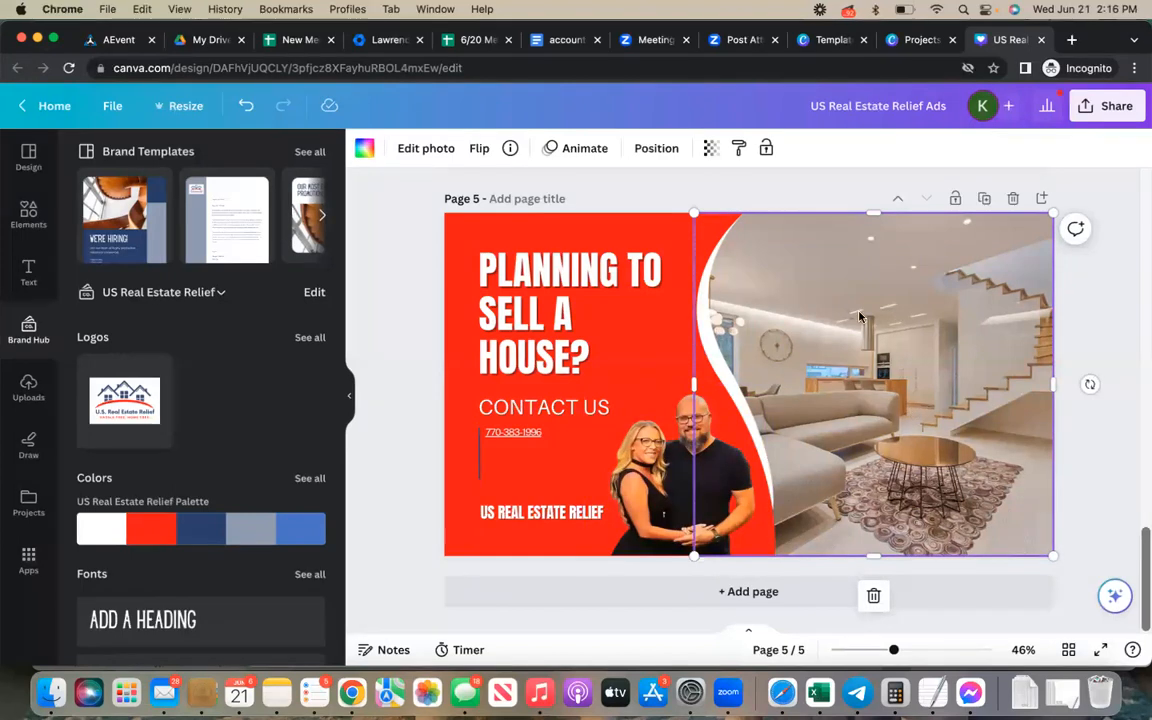
click(28, 156)
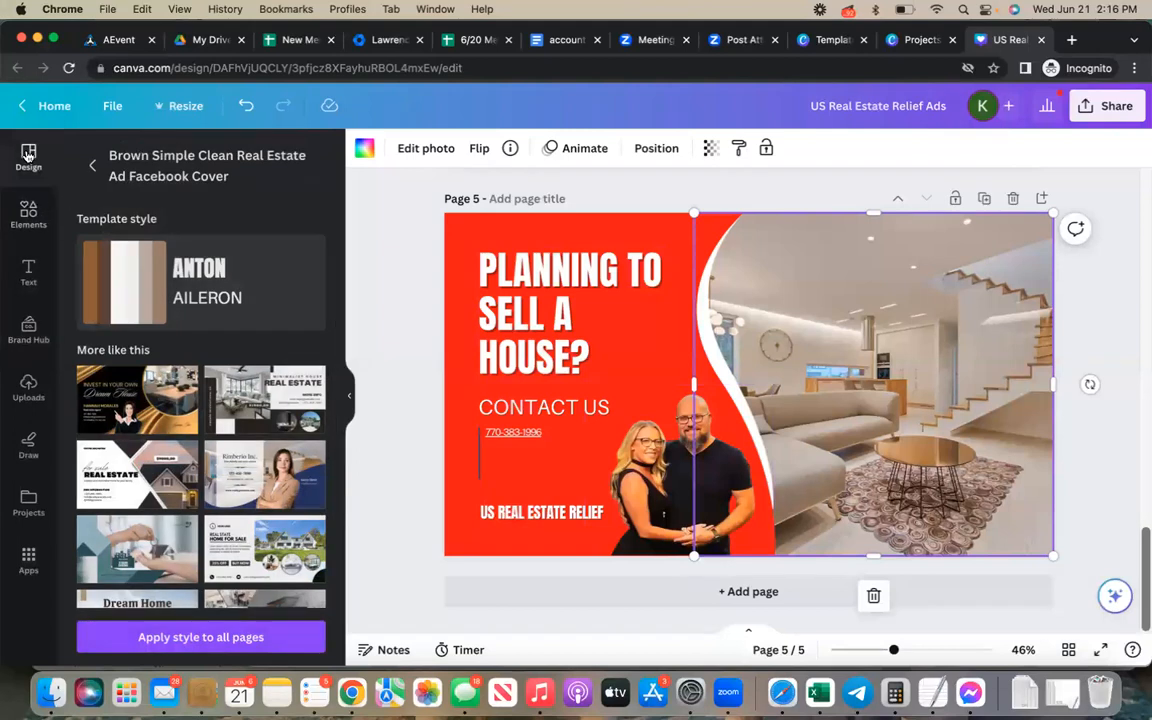
click(98, 162)
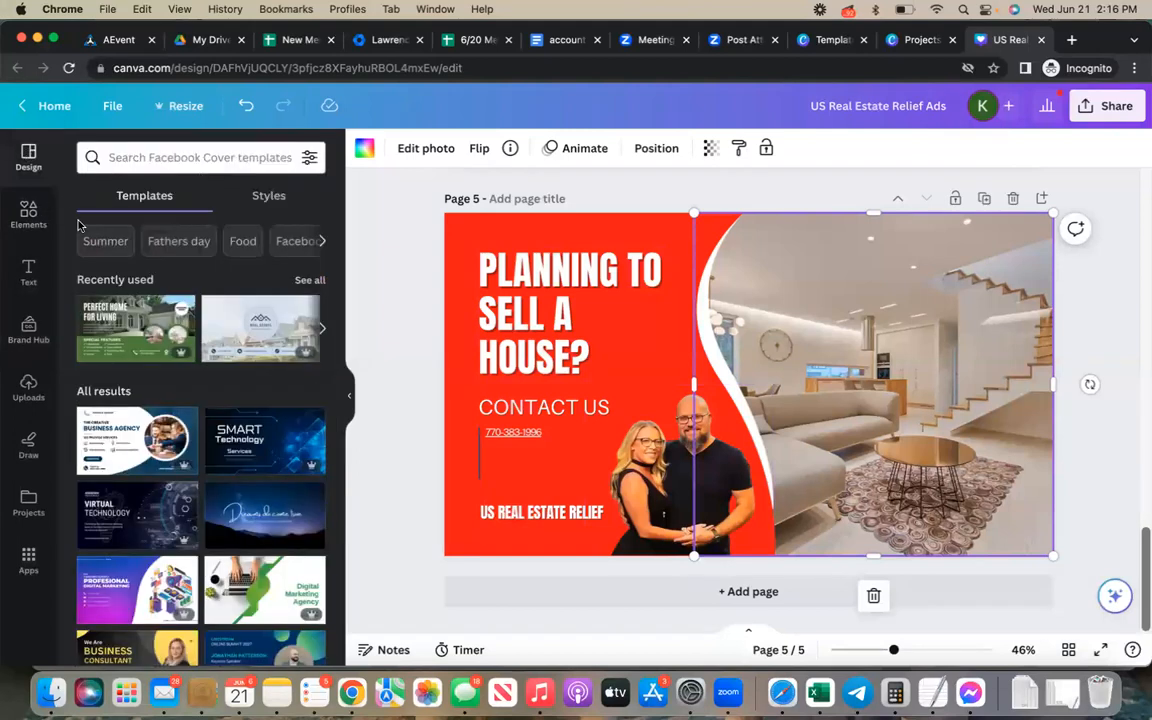
click(28, 212)
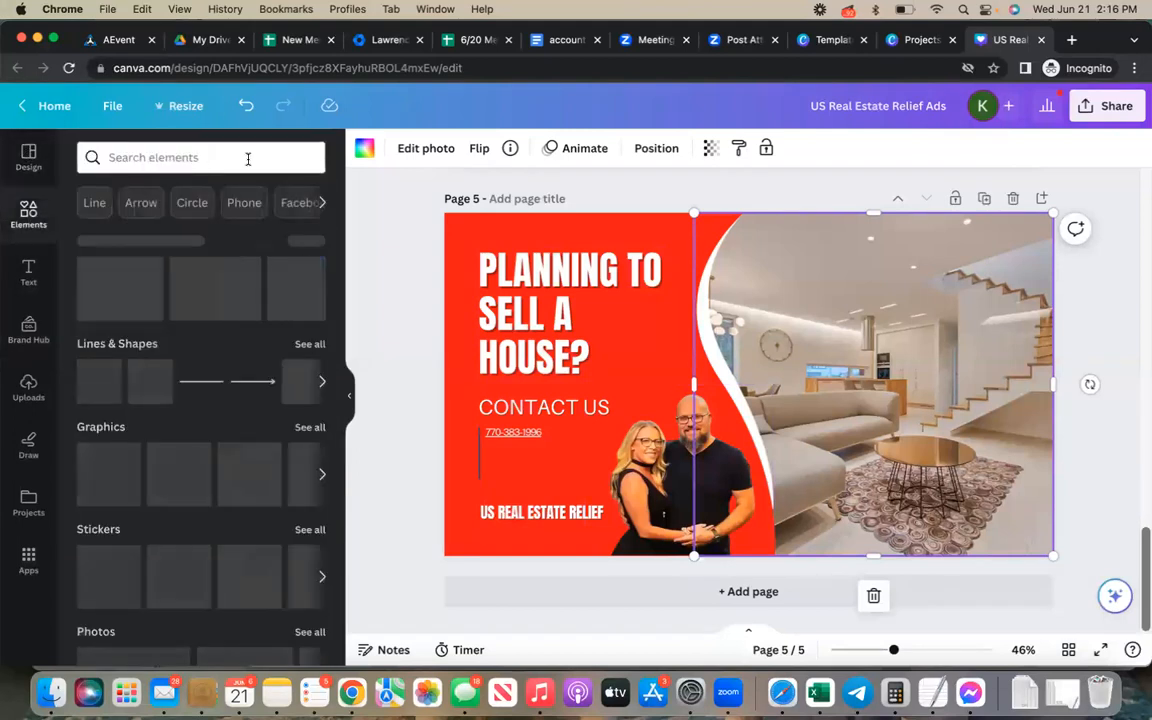
click(248, 159)
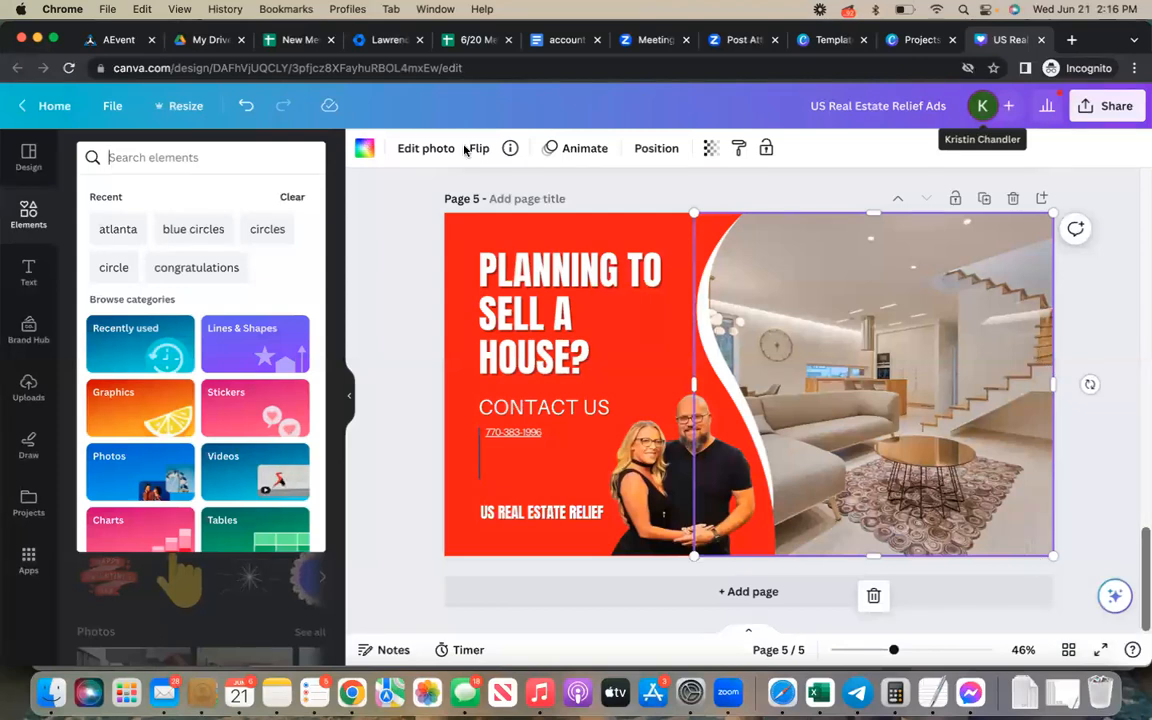
click(220, 165)
text(fix)
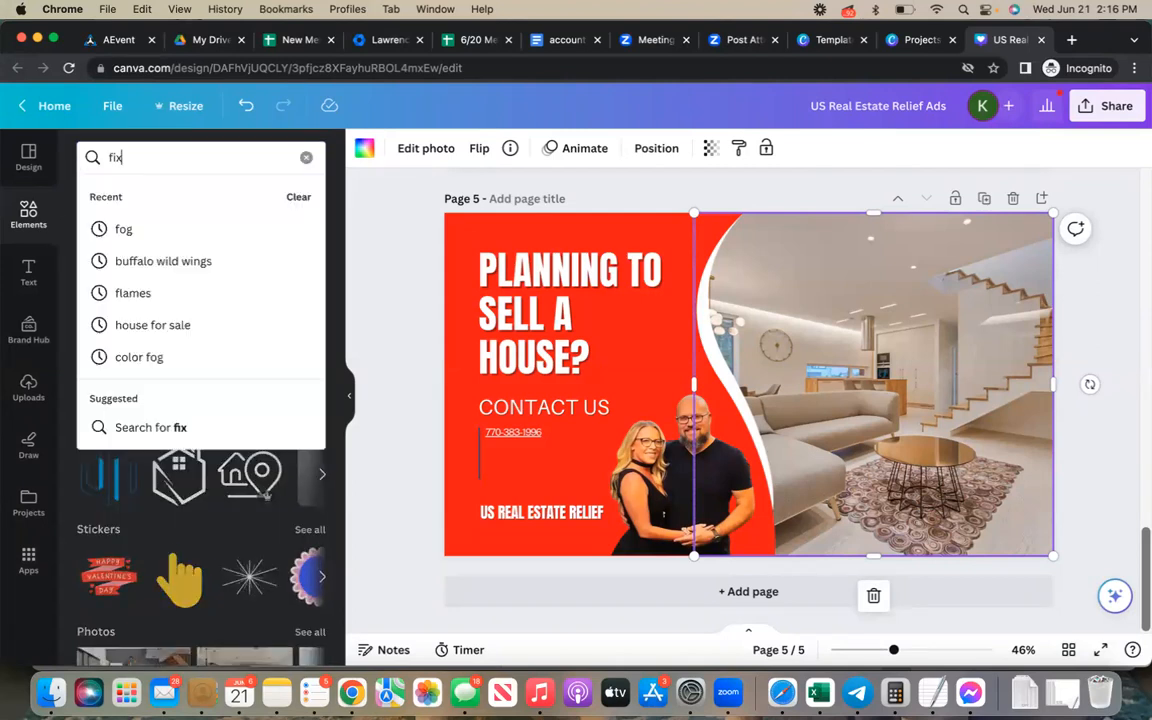
text(er upper)
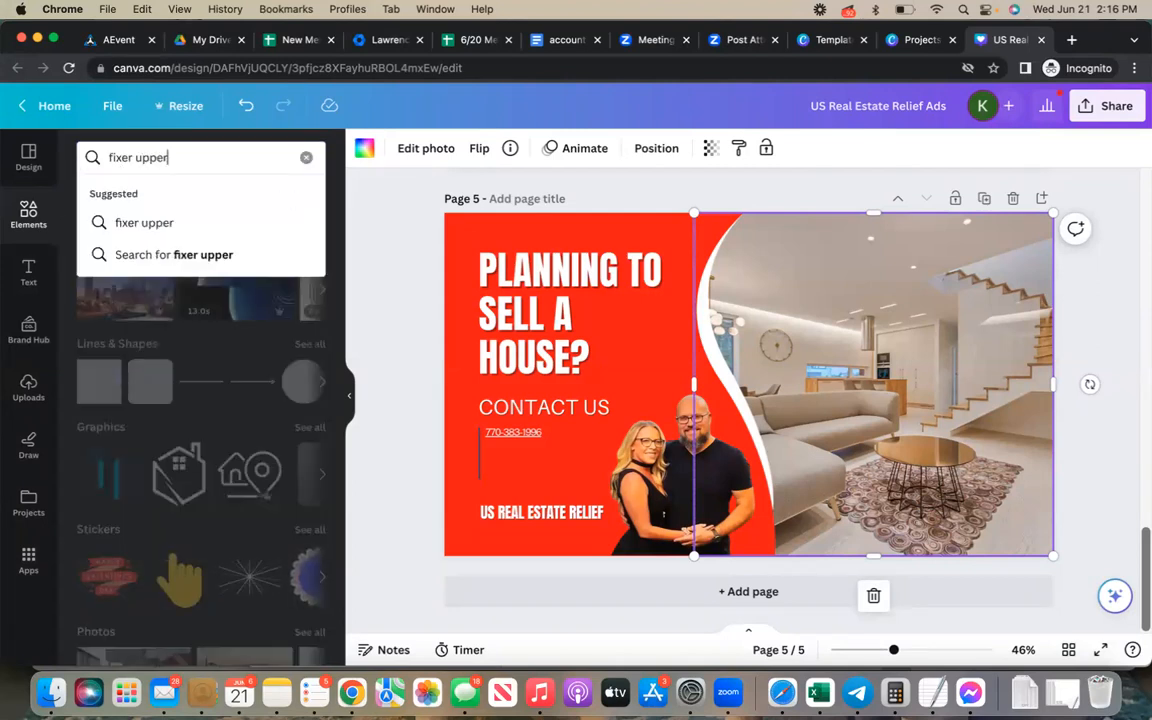
key(Return)
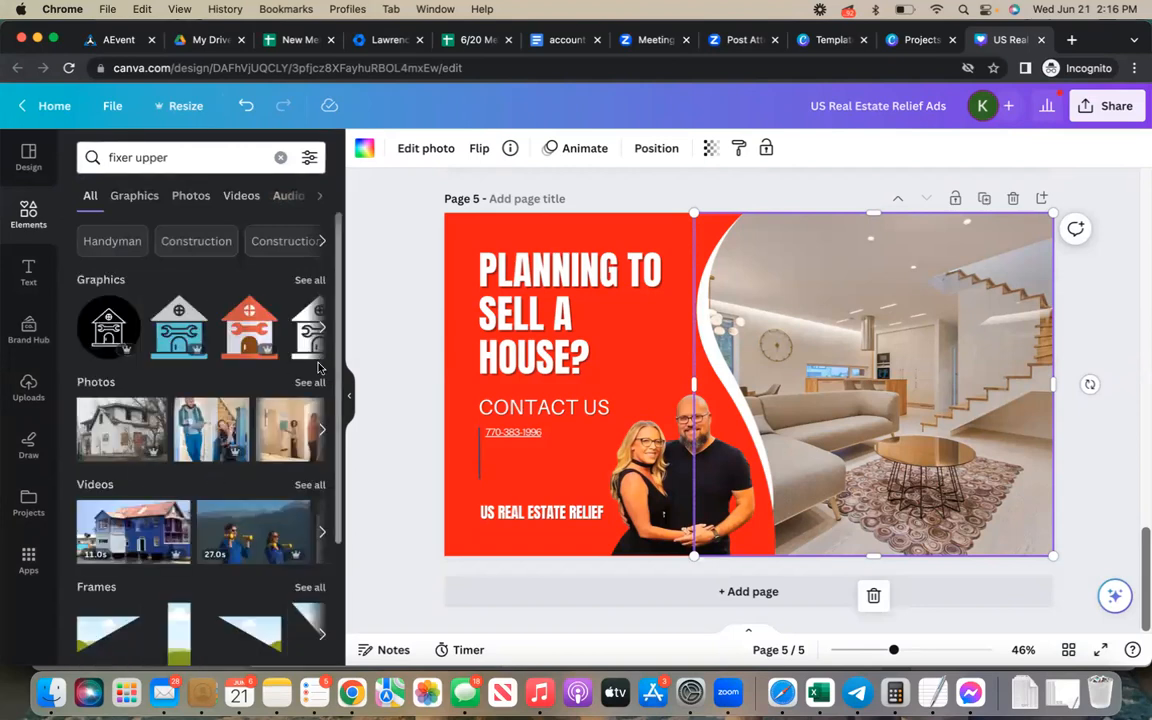
click(310, 383)
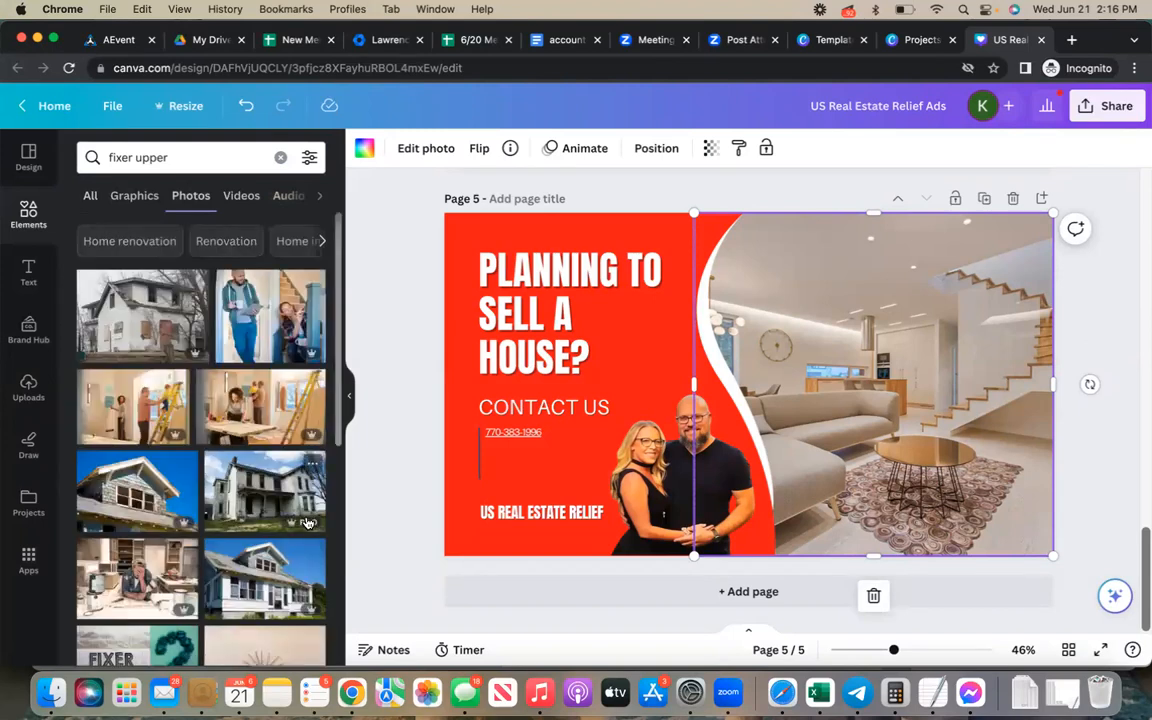
Look through the "fixer upper" photo results for a run-down house image that suits page 5
scroll(307, 522, down, 1)
scroll(307, 522, down, 1)
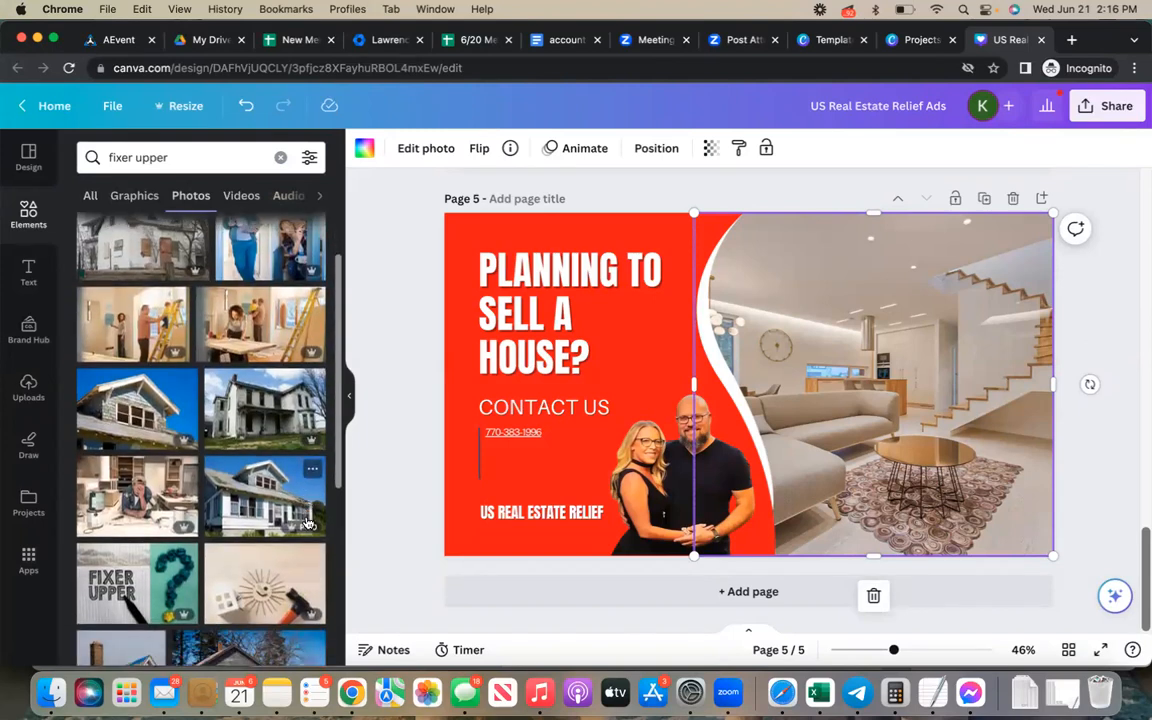
scroll(307, 522, down, 3)
scroll(307, 522, down, 6)
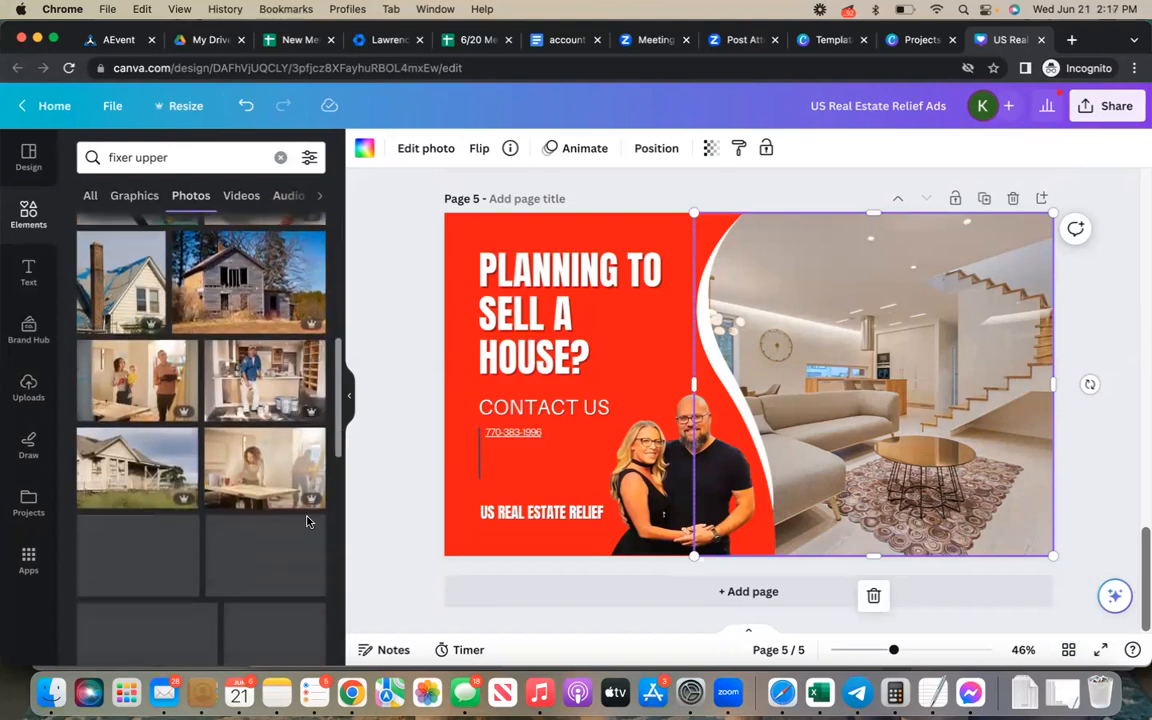
scroll(307, 522, down, 5)
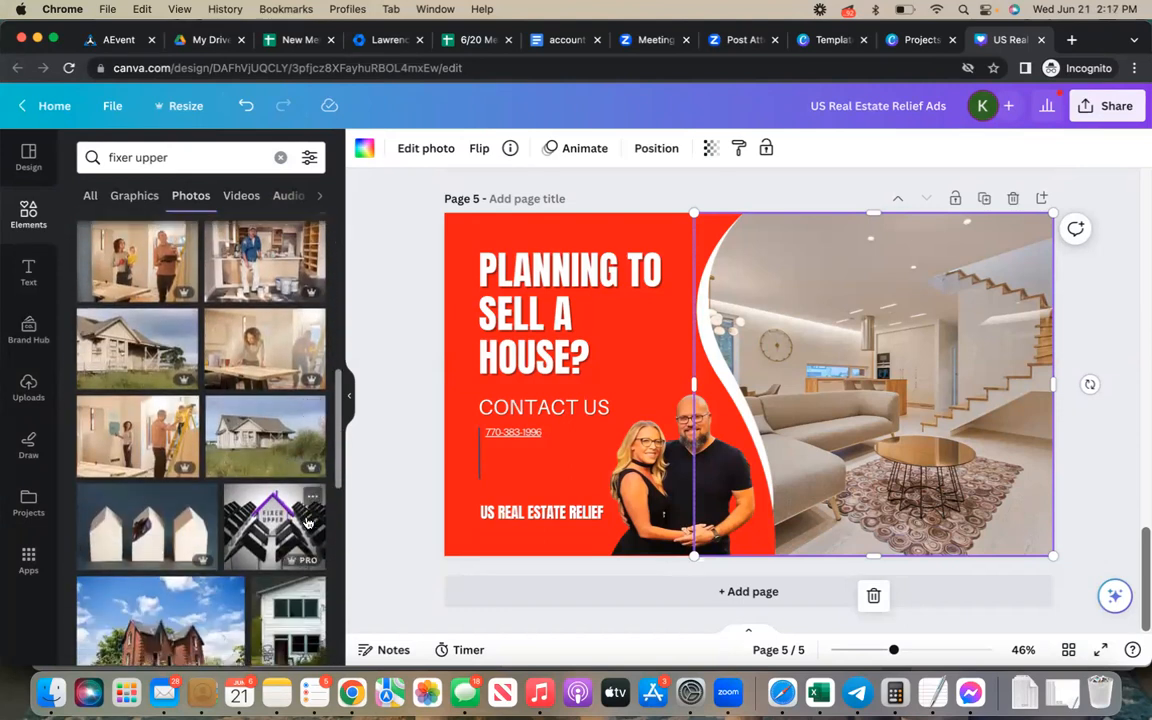
scroll(300, 560, down, 5)
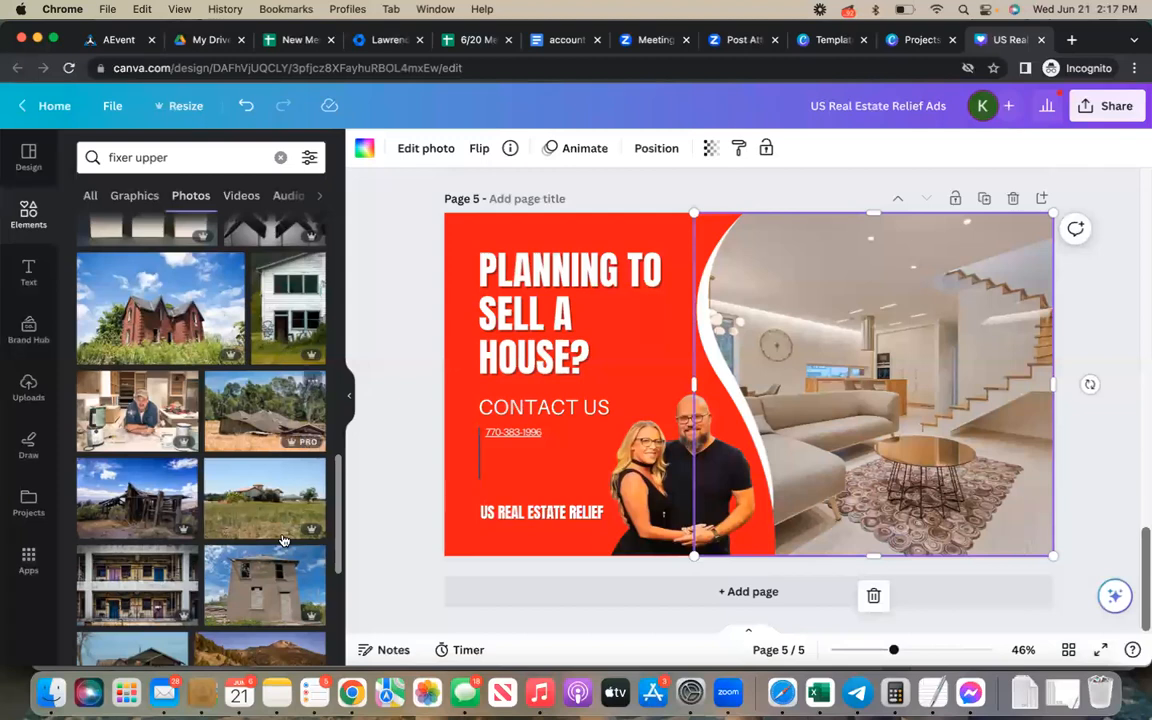
scroll(265, 460, down, 5)
scroll(283, 540, down, 5)
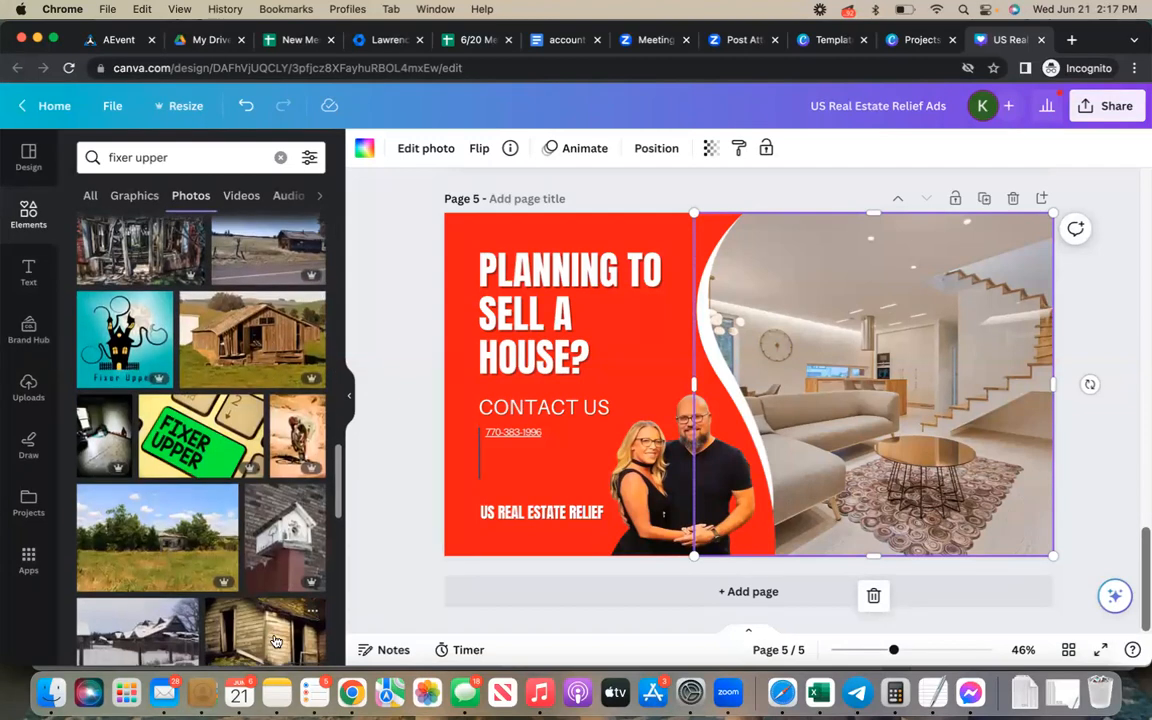
scroll(278, 600, down, 2)
scroll(265, 530, down, 6)
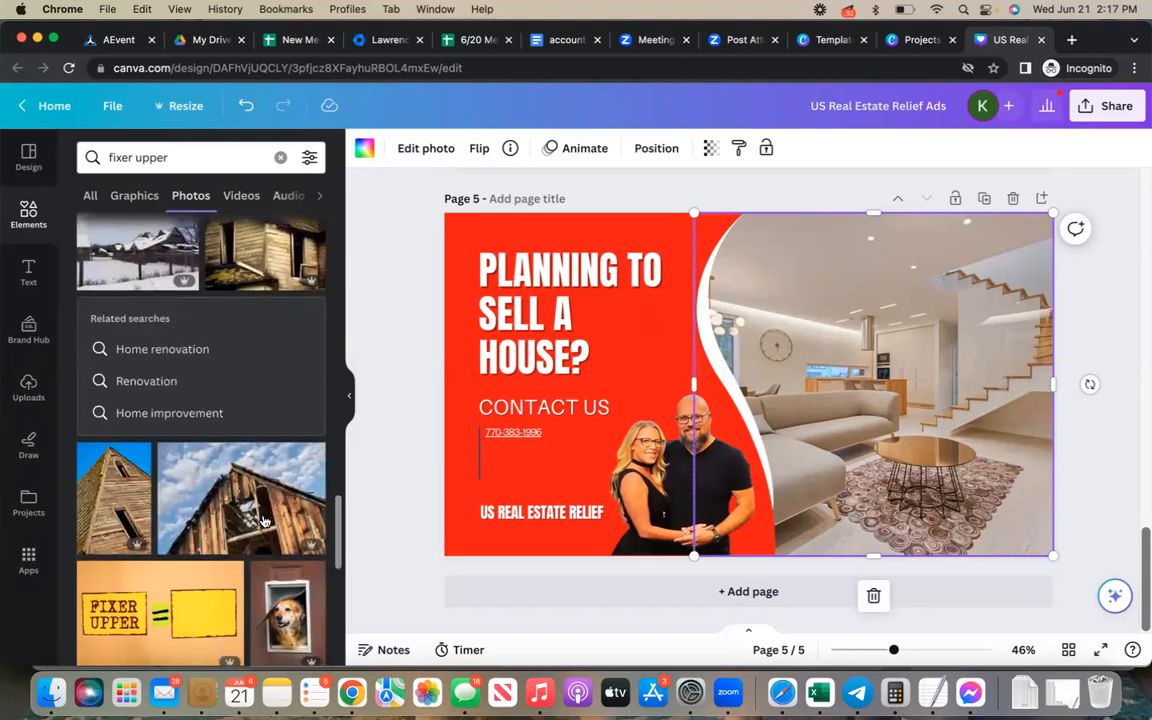
scroll(263, 520, down, 3)
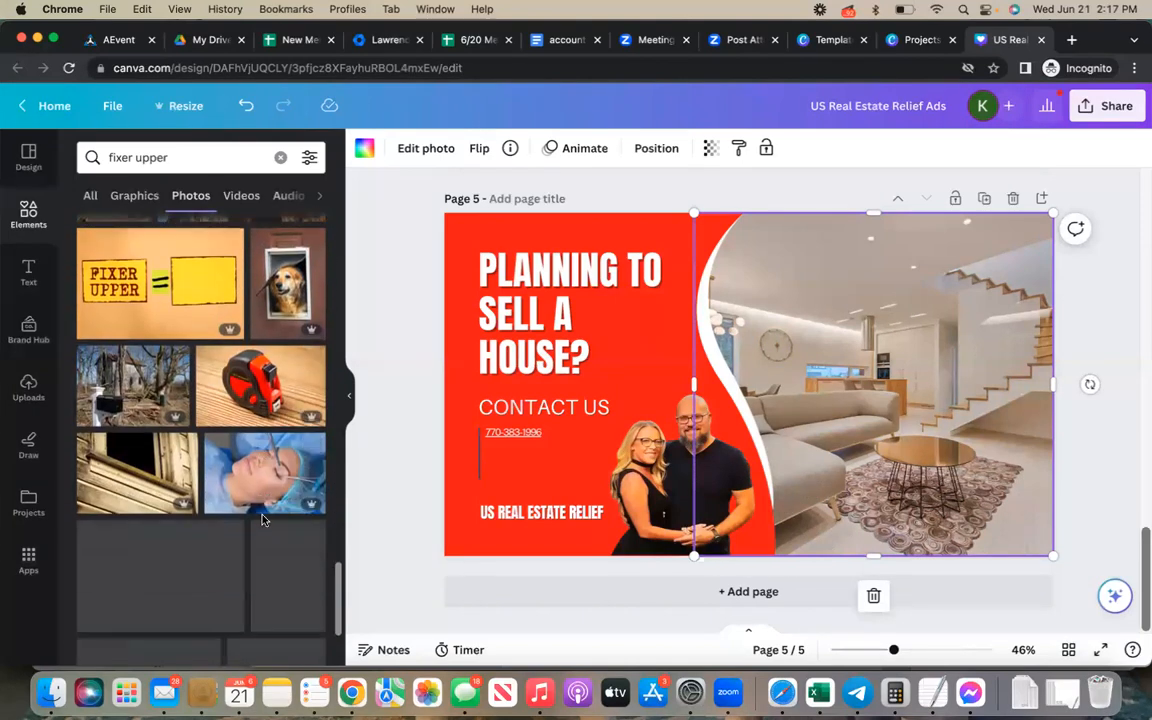
scroll(263, 520, down, 2)
scroll(263, 520, up, 1)
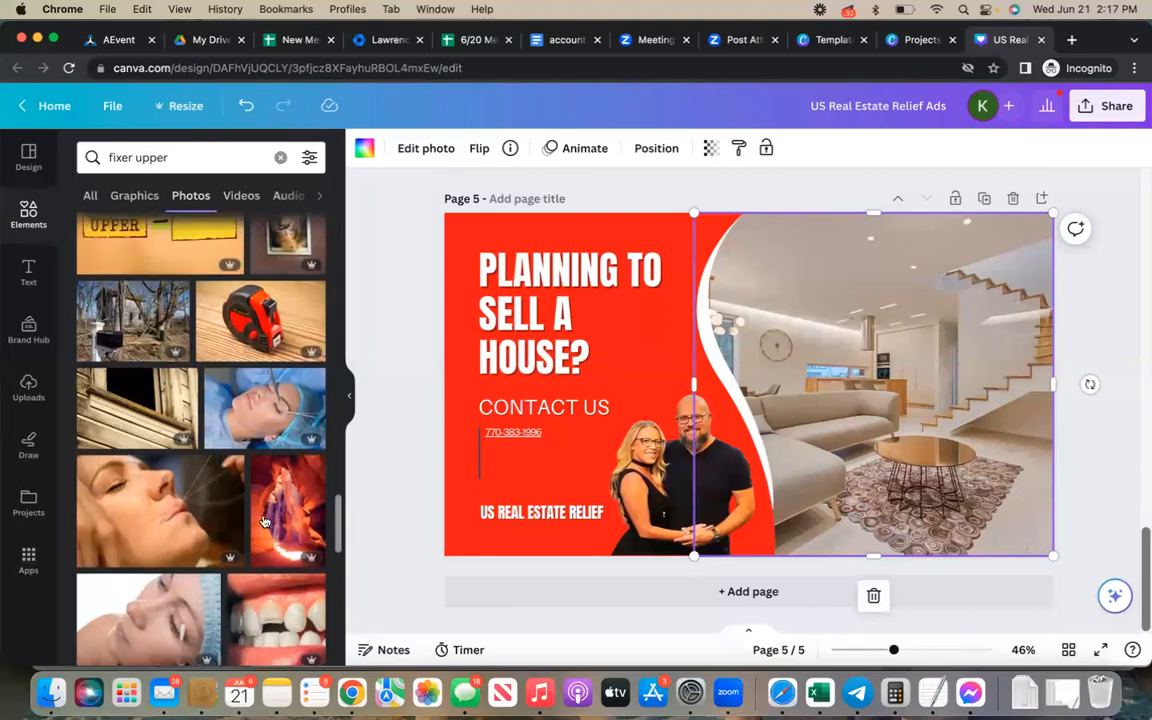
scroll(263, 520, down, 6)
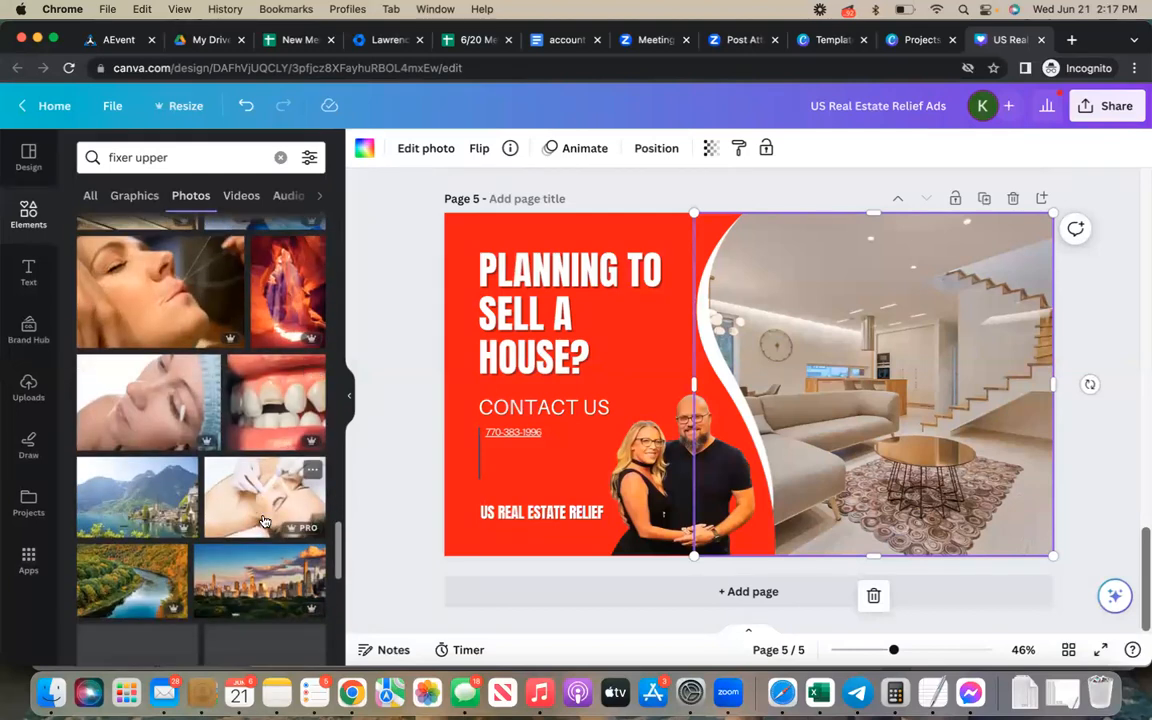
scroll(262, 519, down, 1)
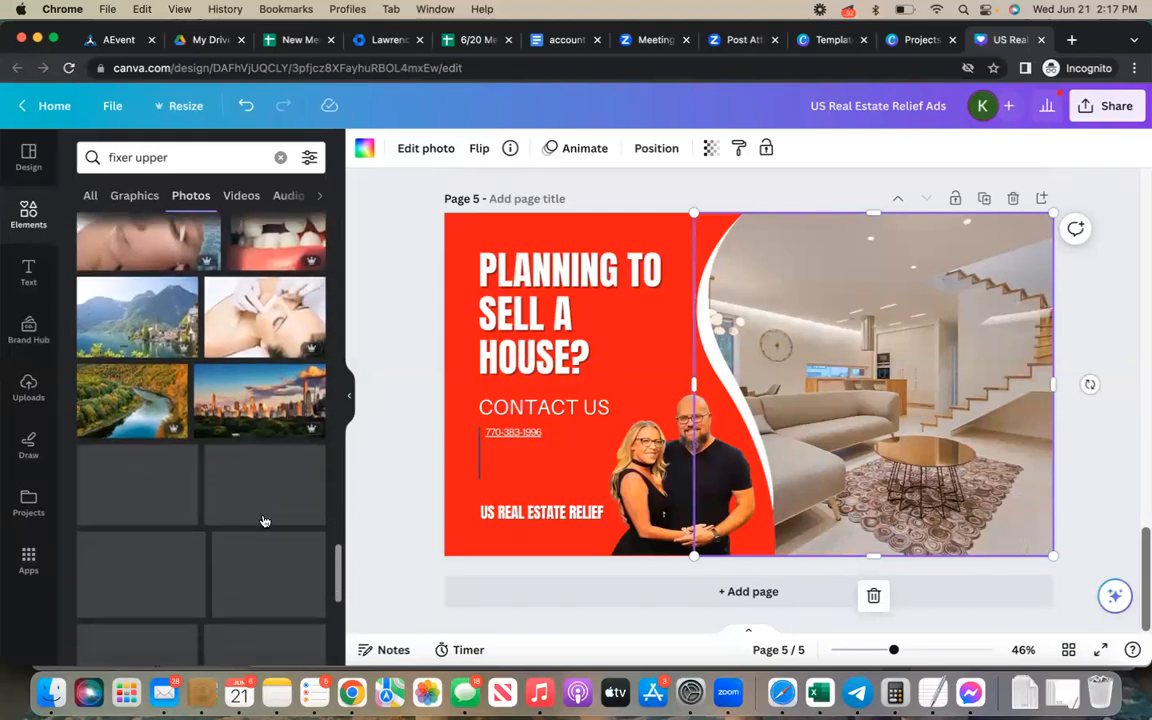
scroll(265, 470, down, 5)
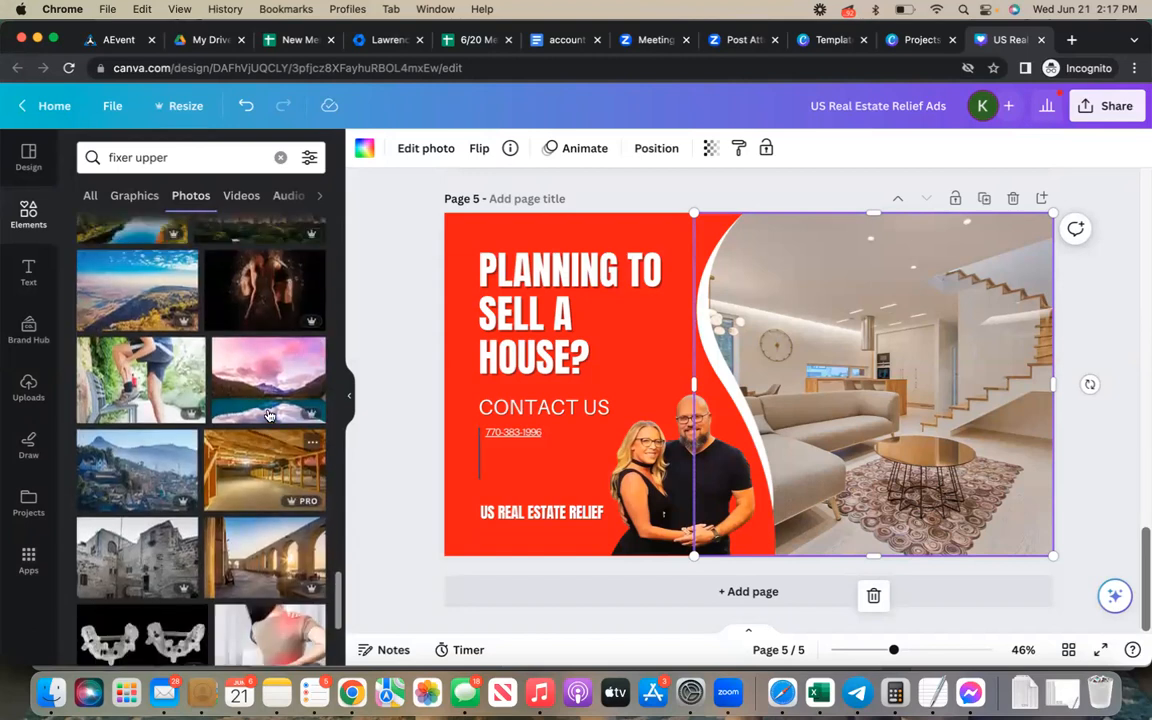
scroll(267, 414, down, 5)
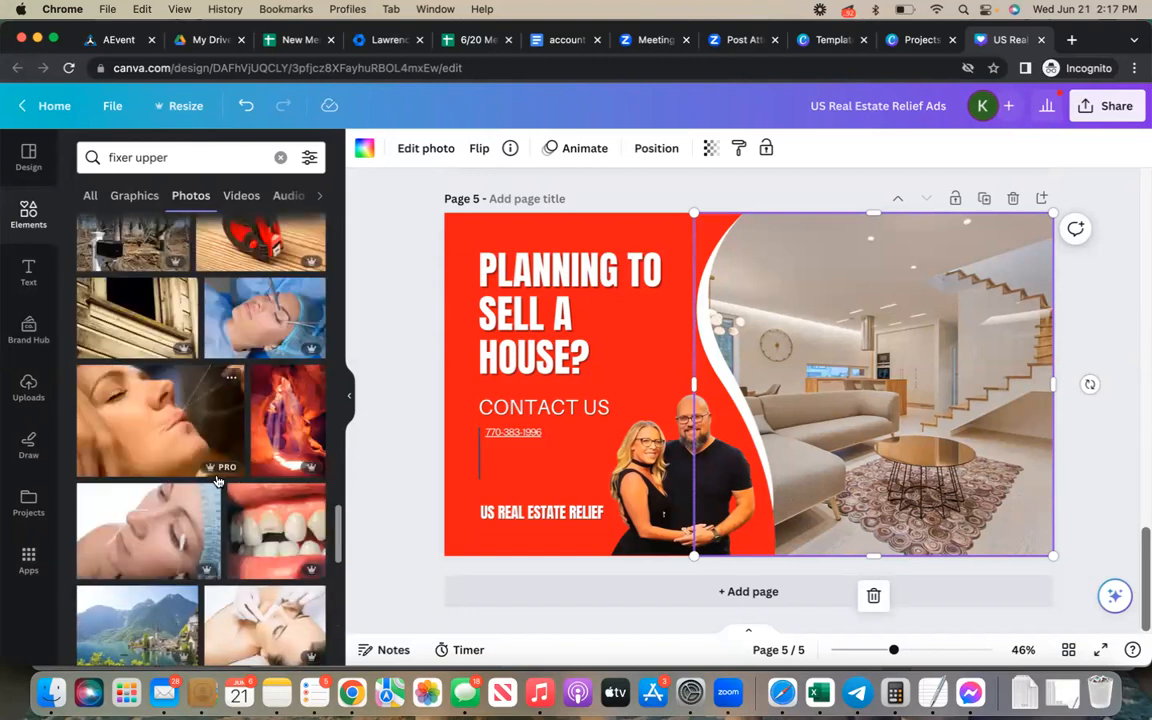
Replace the living-room photo on page 5 with the photo of the abandoned house among bare trees and a black mailbox
scroll(130, 364, up, 2)
click(130, 364)
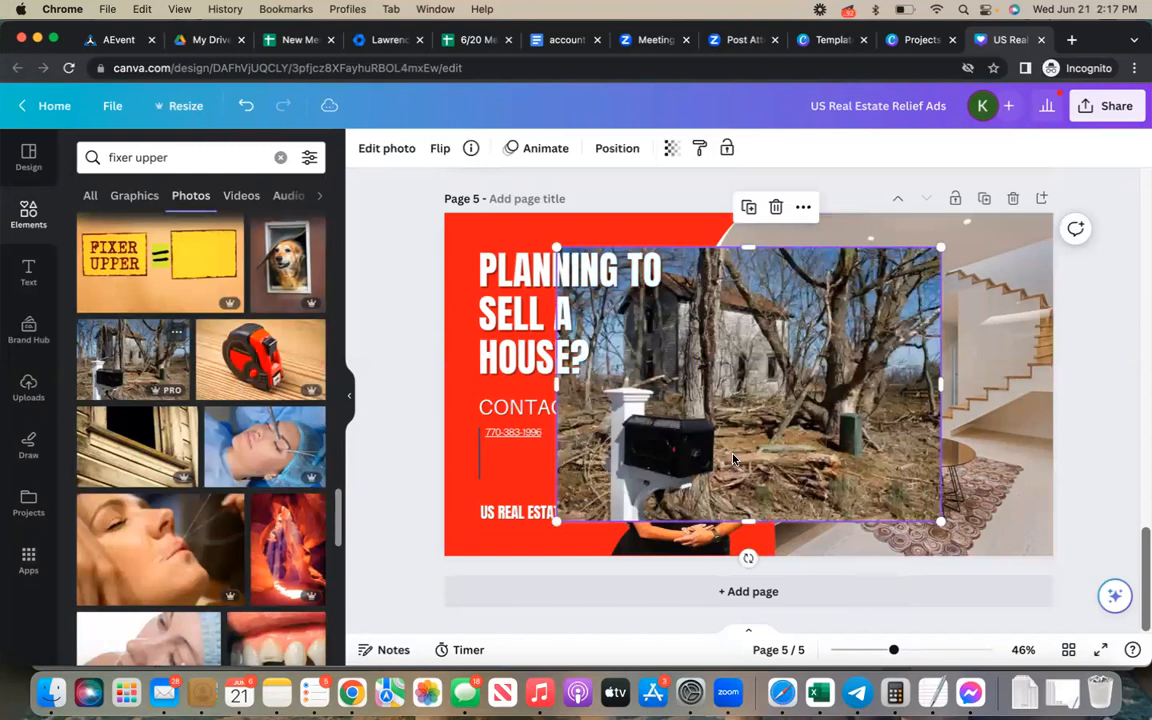
drag(753, 440, 894, 390)
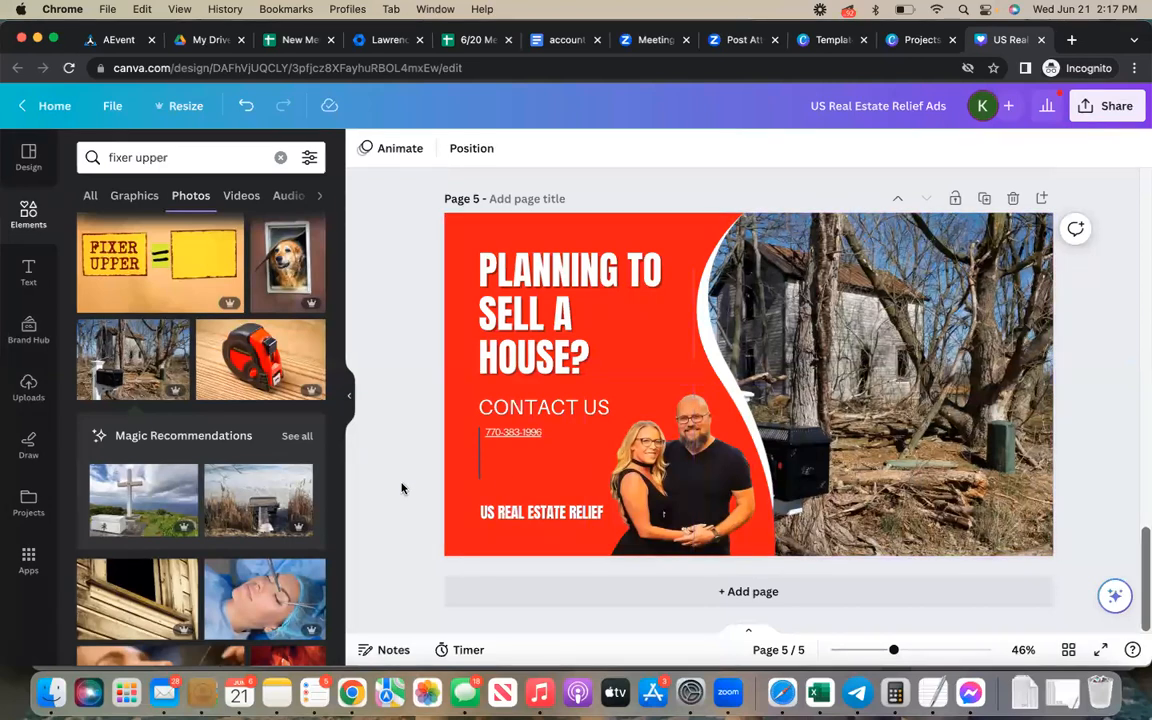
Shuffle the US Real Estate Relief brand palette on page 5 until the background is navy with white text
click(28, 330)
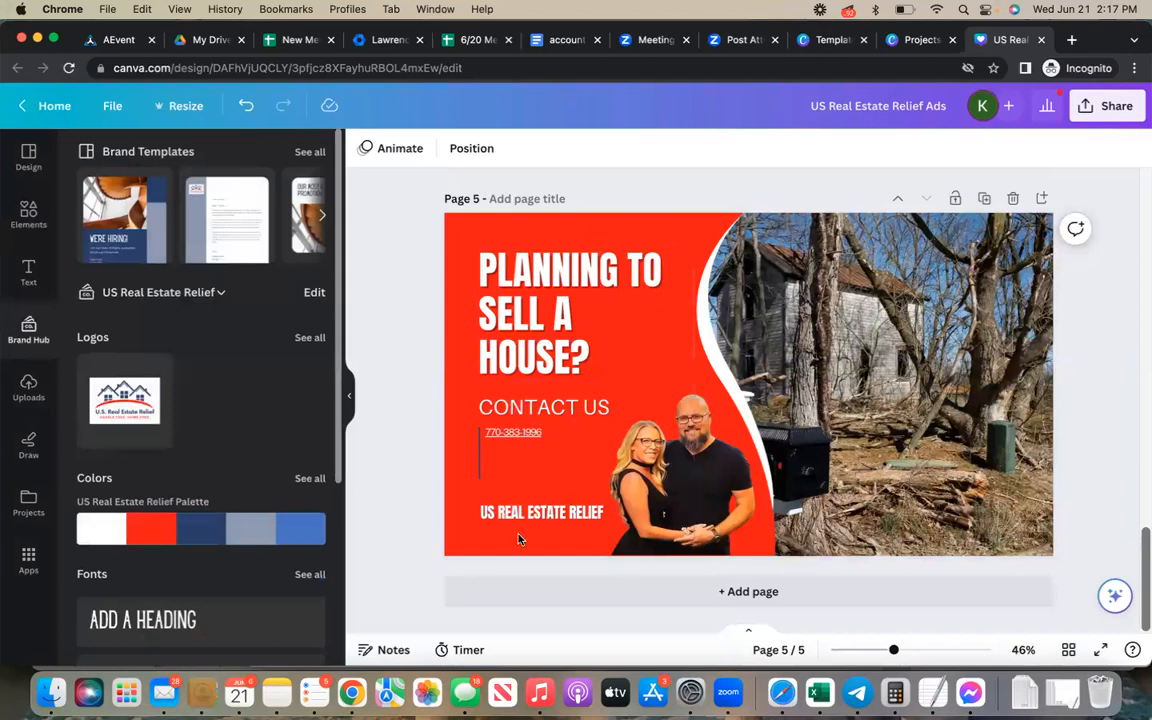
mouse_move(172, 530)
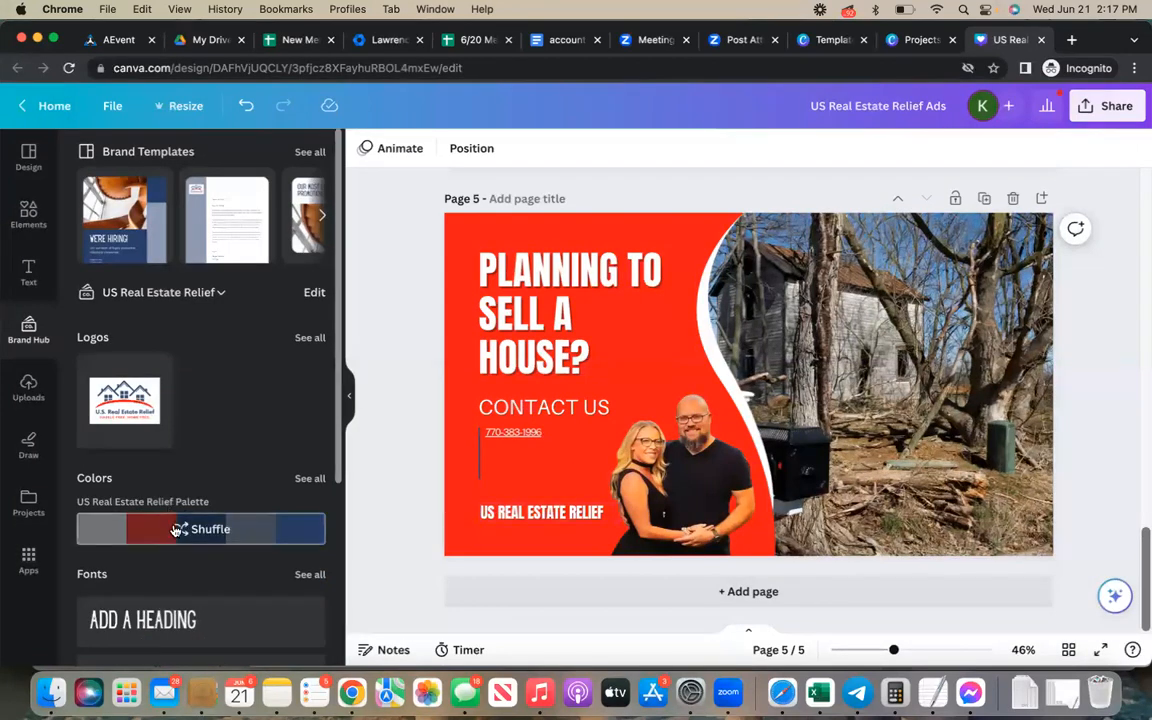
click(185, 531)
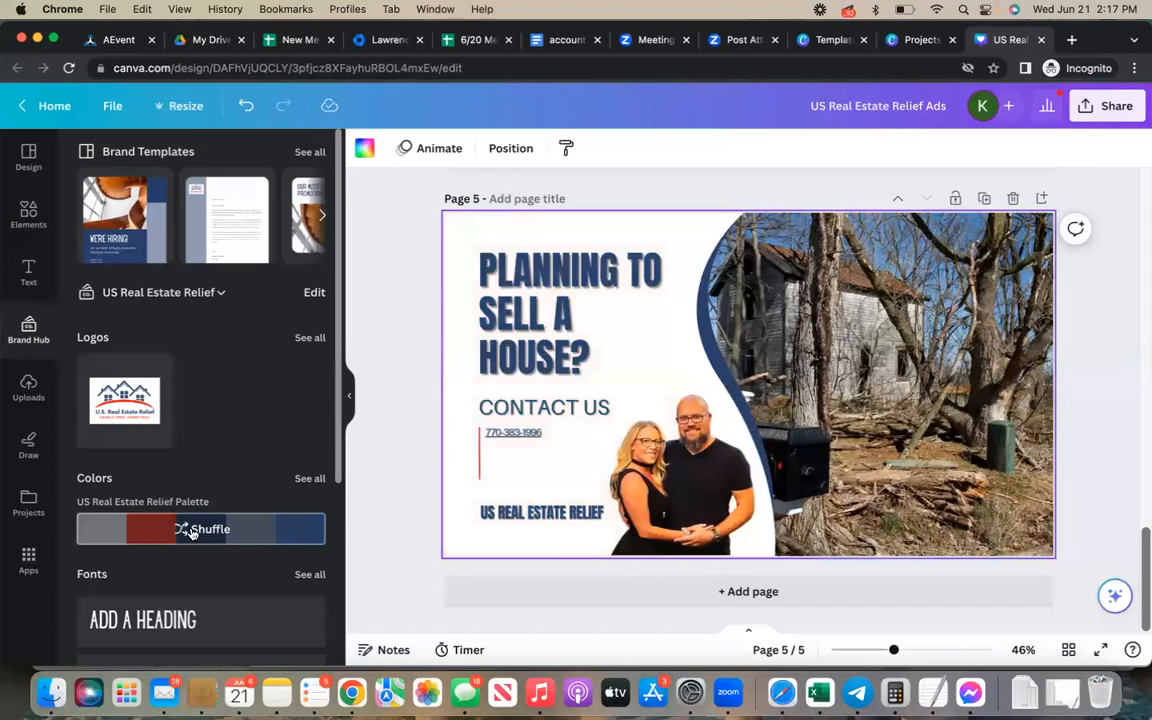
click(188, 531)
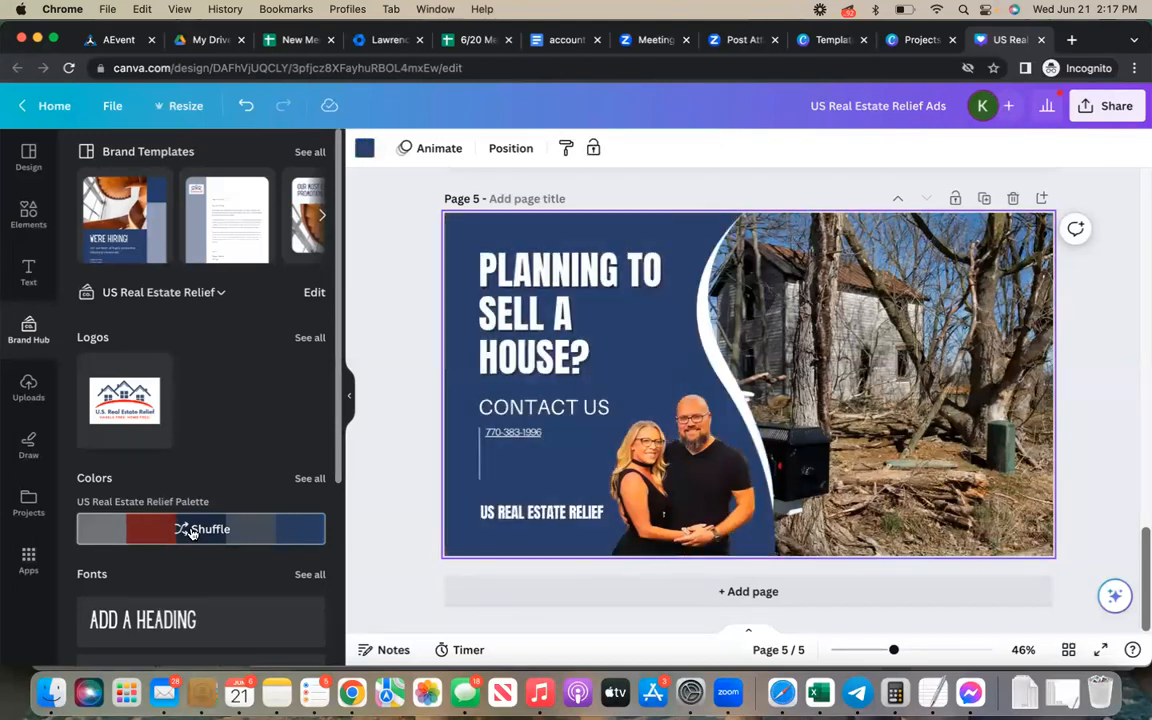
click(412, 465)
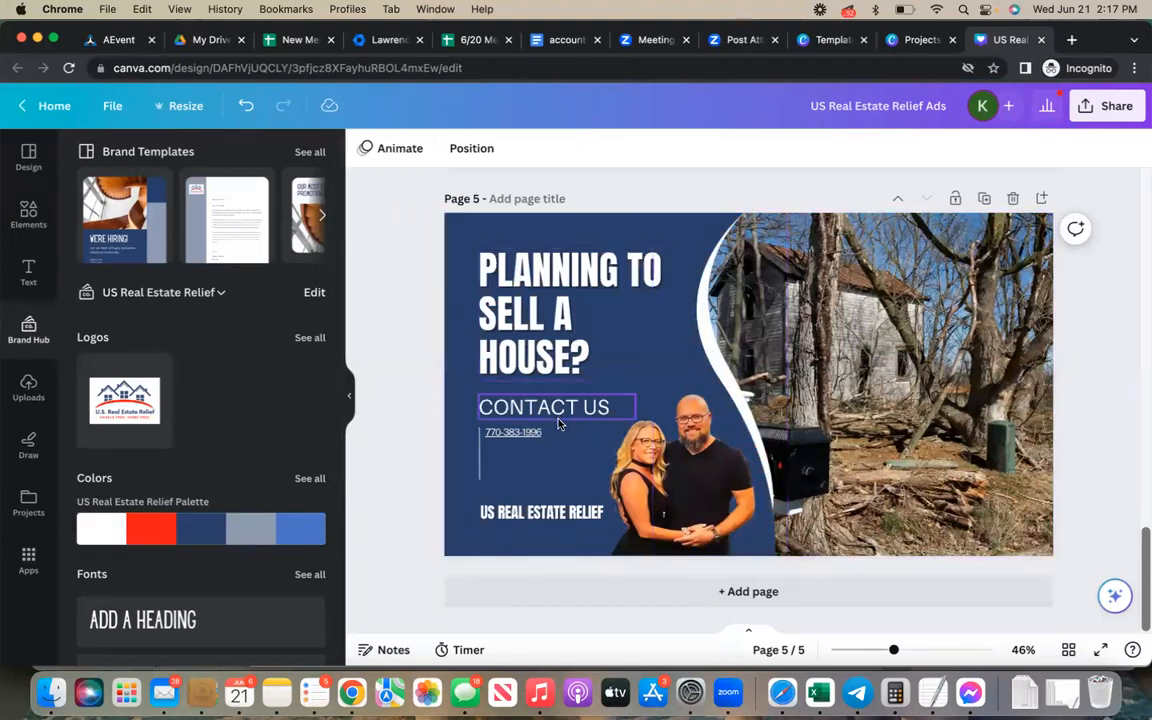
Try the brand red on the curved divider shape of page 5 and set it back to the brand navy #2a406c
click(706, 338)
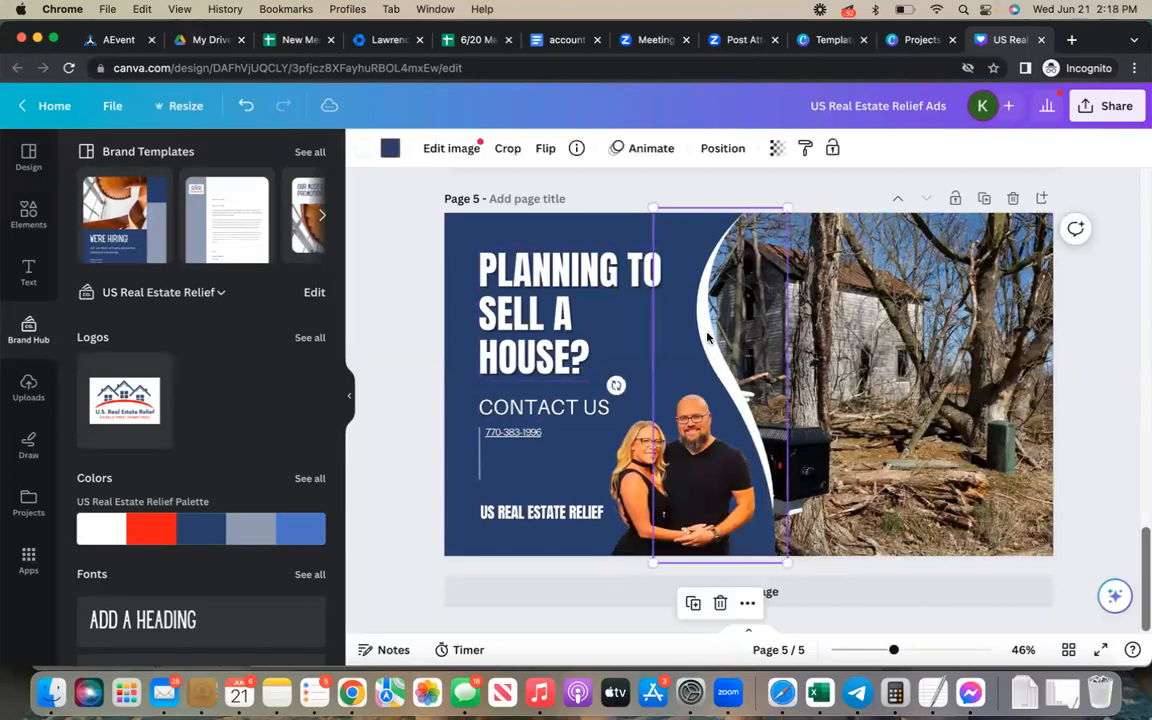
click(387, 150)
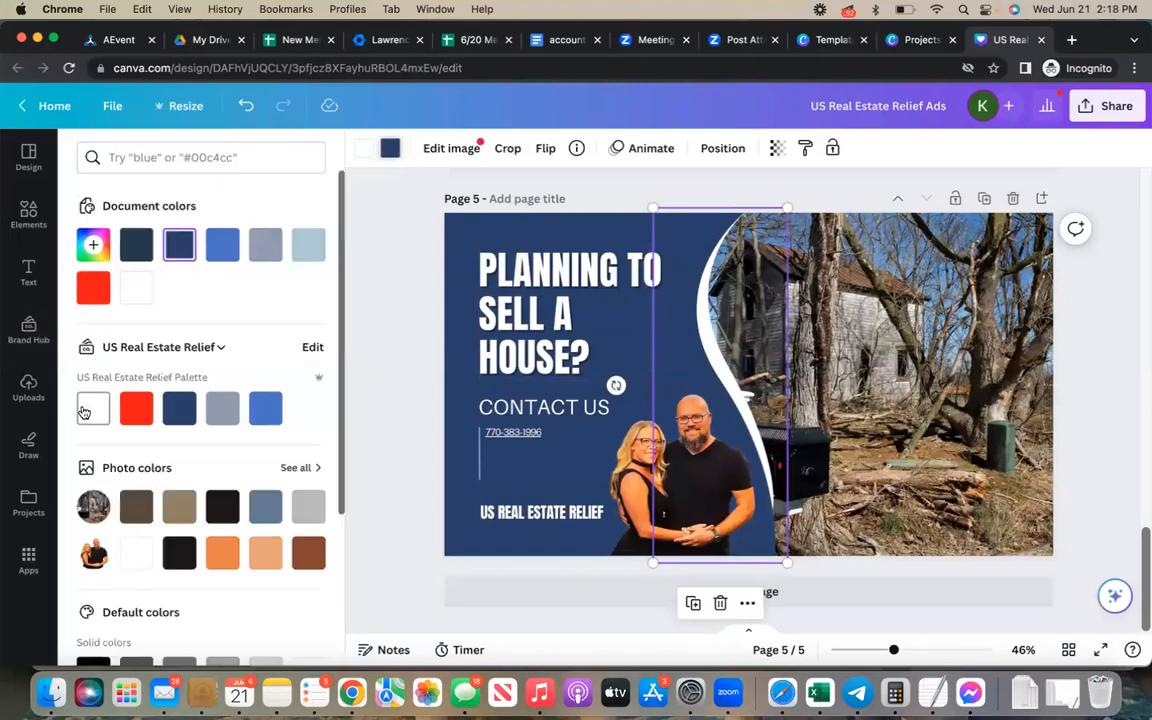
click(137, 410)
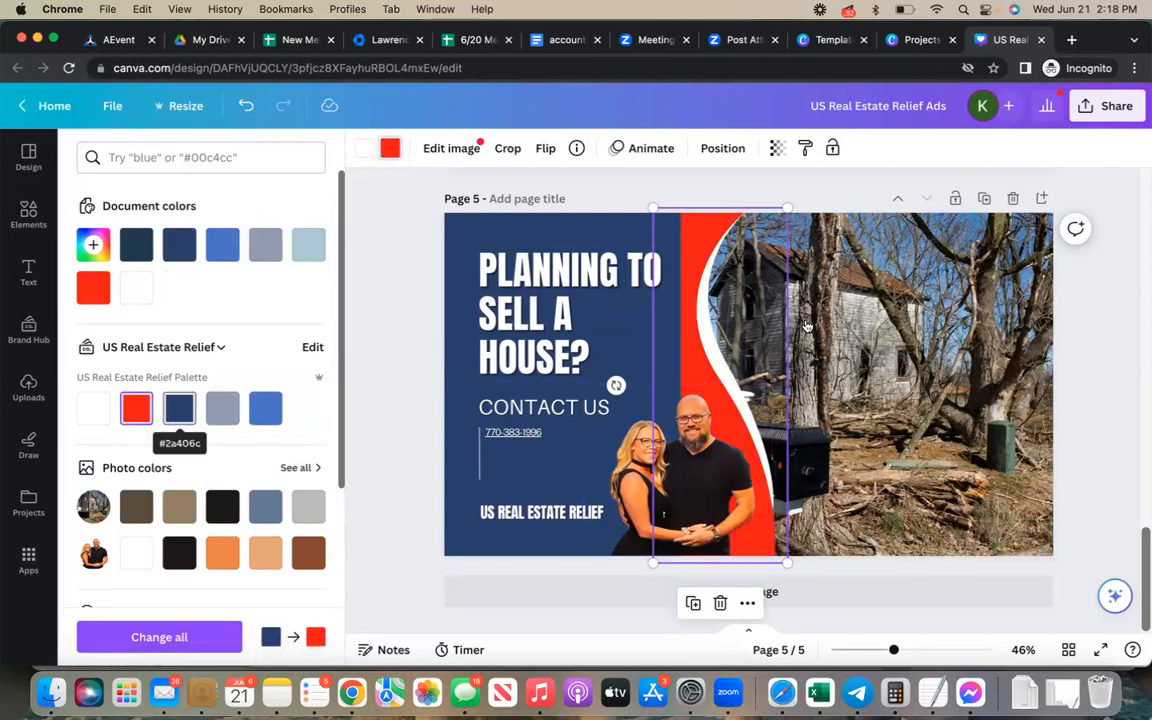
click(178, 418)
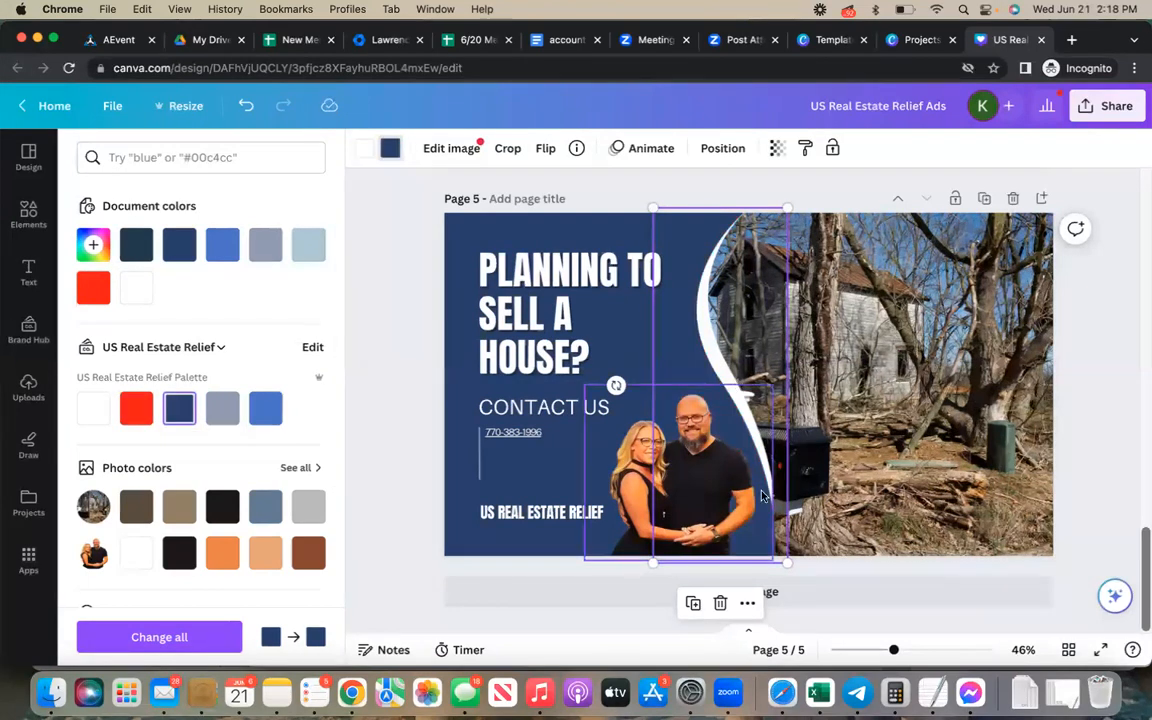
click(731, 392)
click(752, 278)
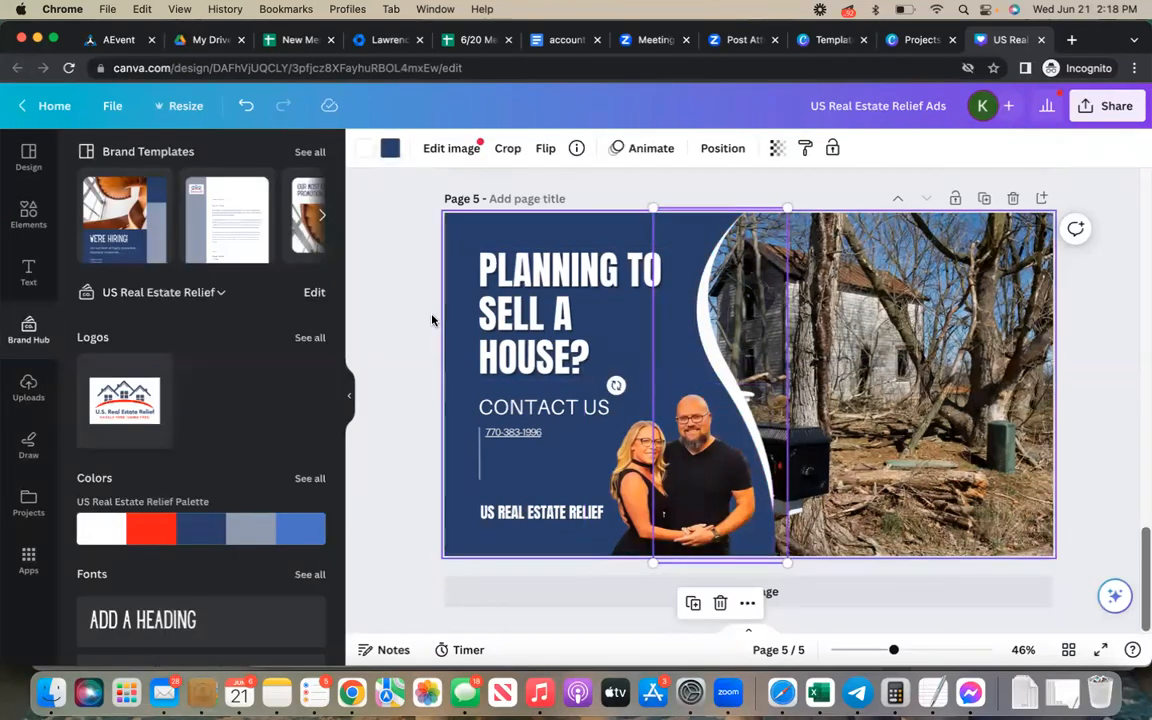
click(388, 282)
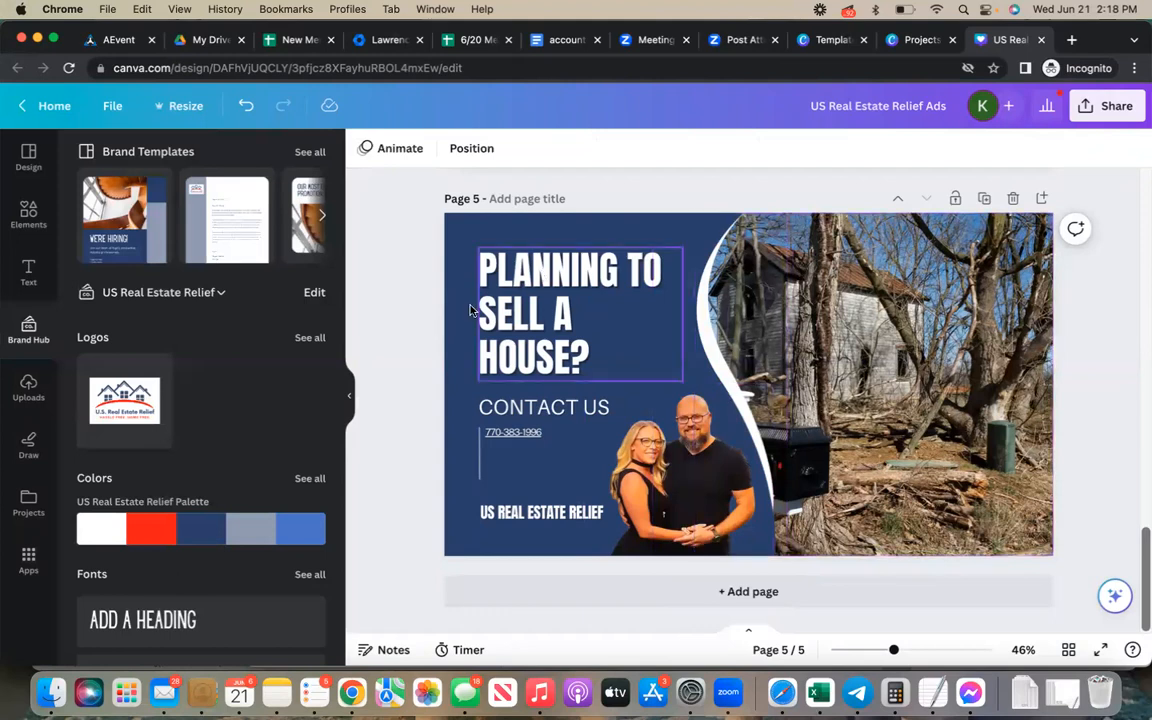
Shuffle the brand palette on page 5 again to get a white background with navy text and a navy curve
click(204, 524)
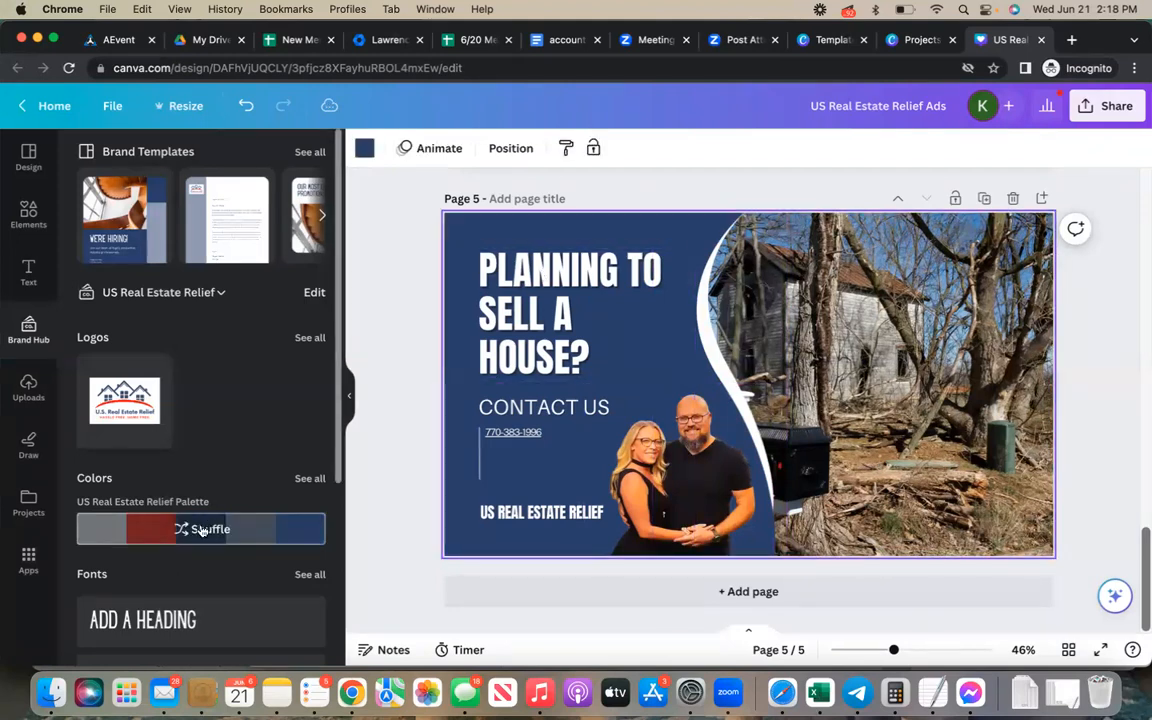
click(201, 529)
click(201, 529)
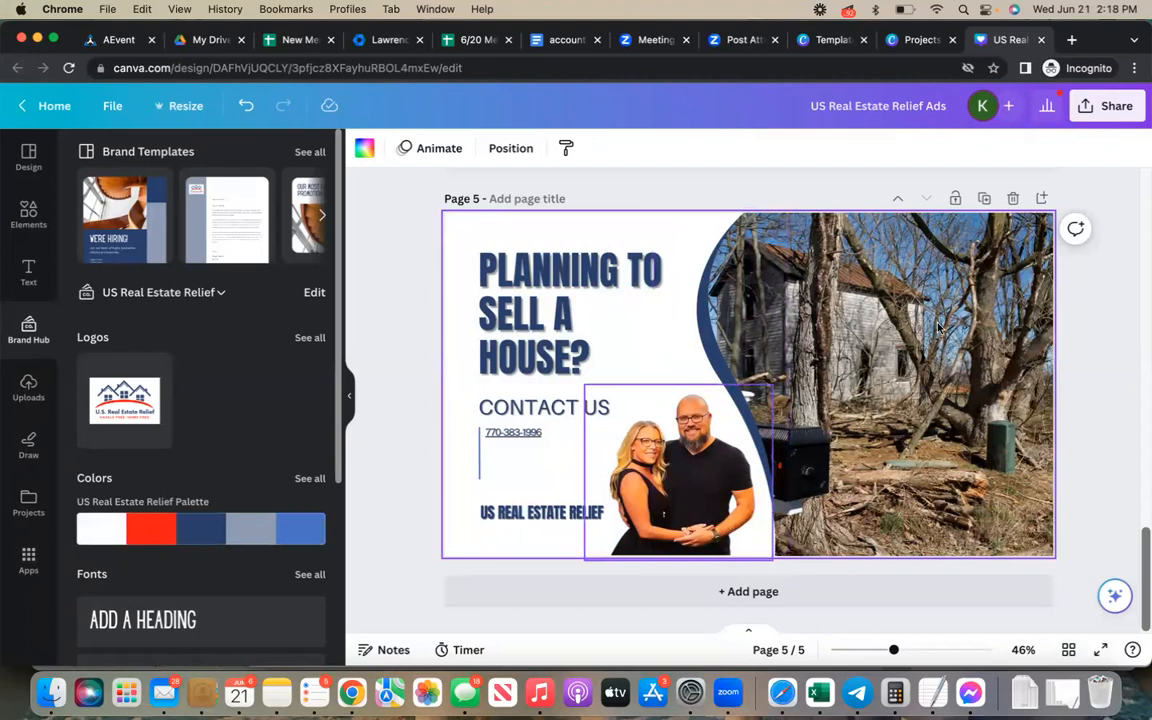
Review the US Real Estate Relief ad on page 4 above the recolored page 5
scroll(672, 344, up, 1)
scroll(672, 344, up, 3)
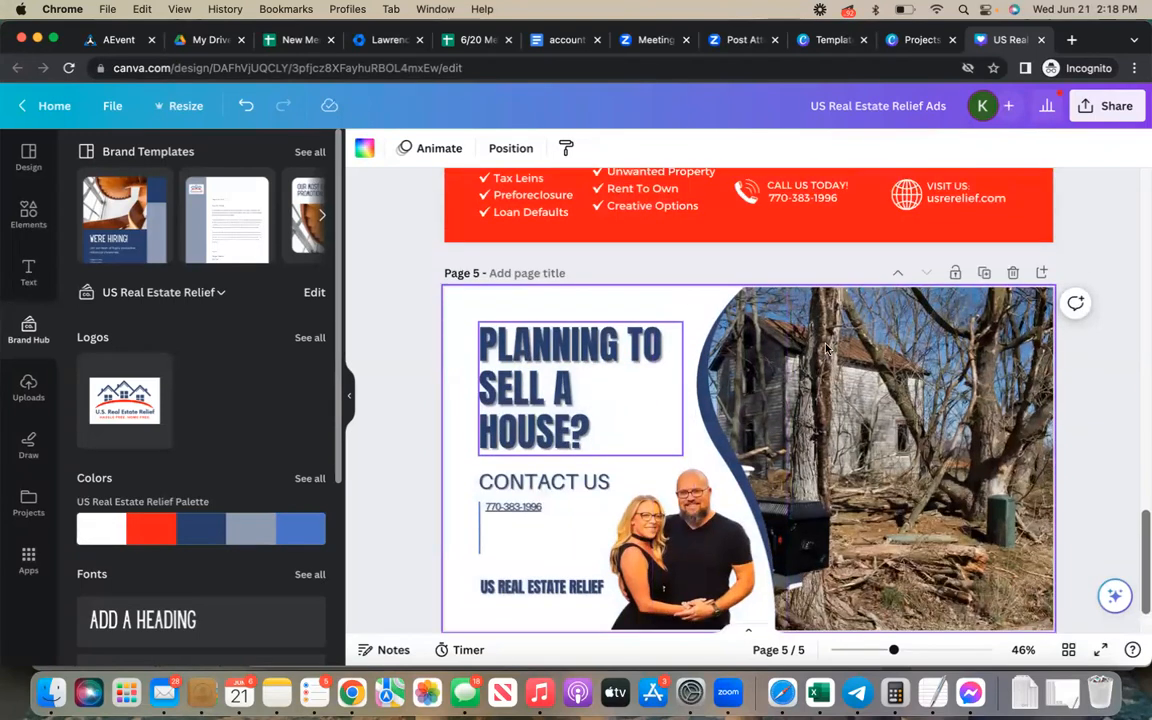
scroll(766, 454, up, 4)
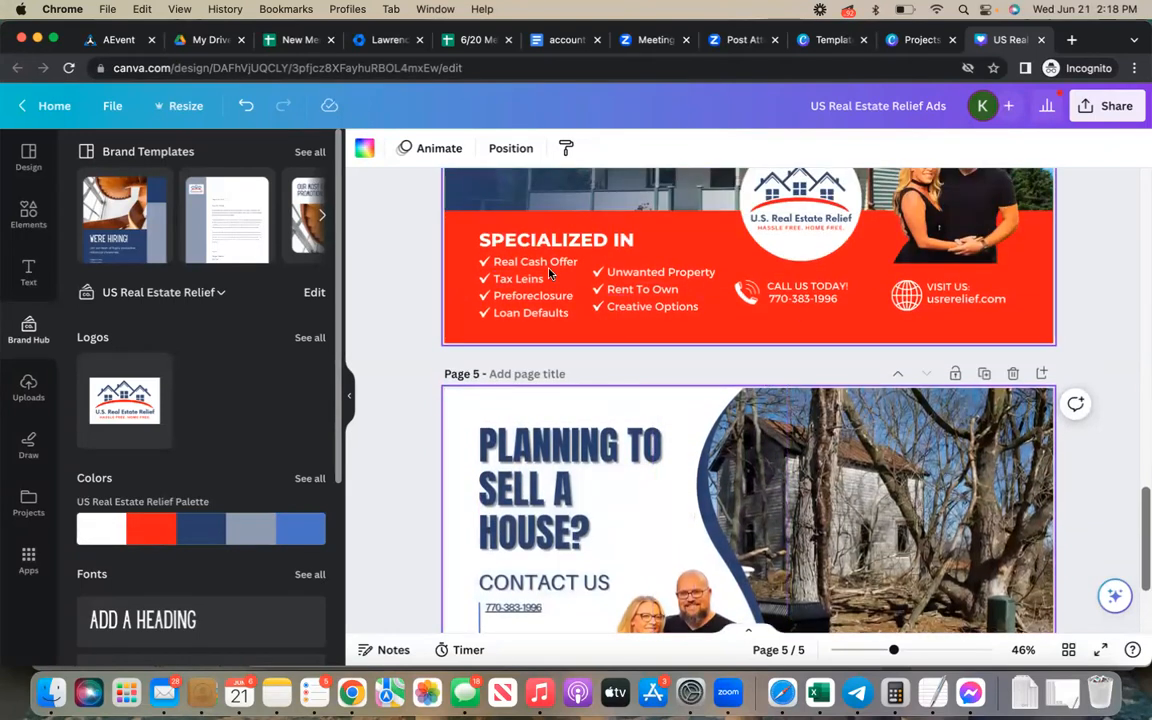
scroll(600, 330, up, 3)
scroll(632, 347, up, 5)
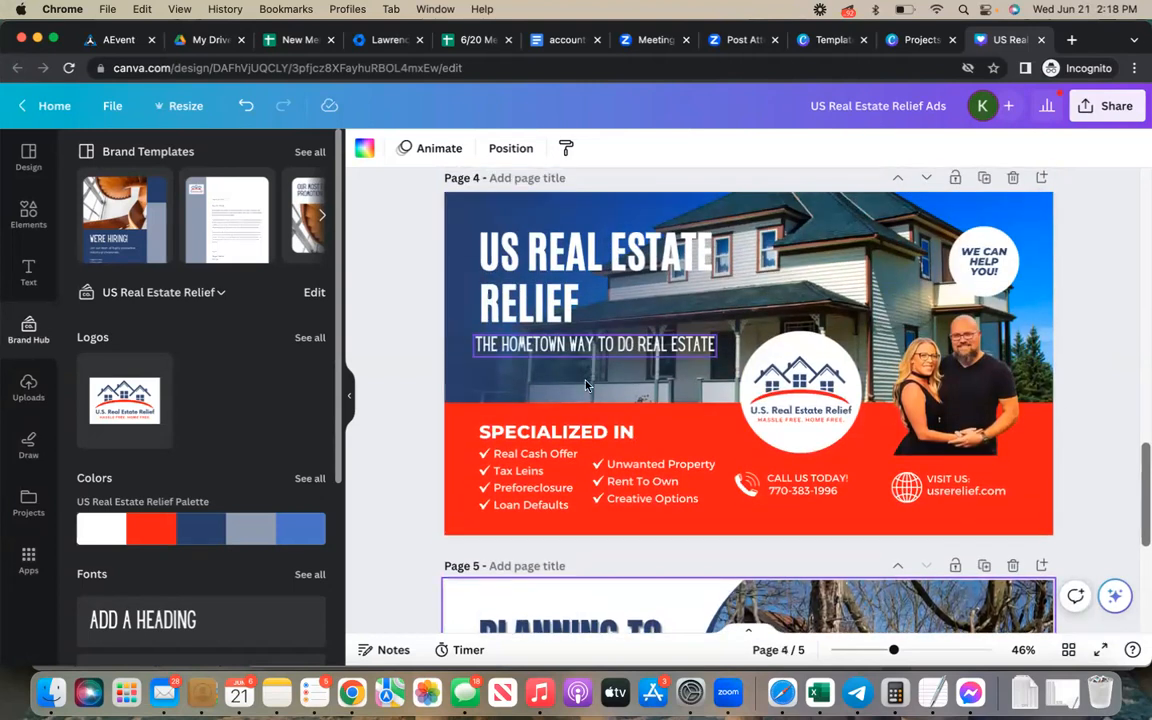